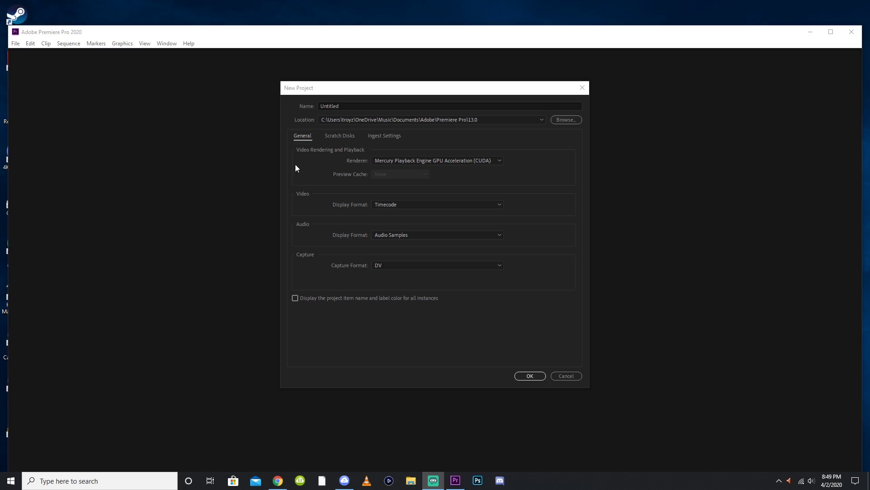
# - Create a new project named "practice timeline" in the default location
pyautogui.click(286, 97)
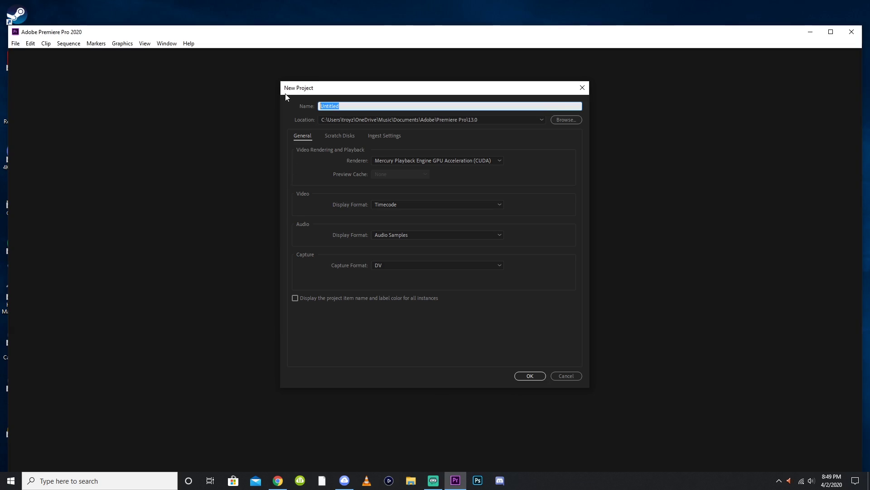
pyautogui.write('practice timeline')
pyautogui.press('Return')
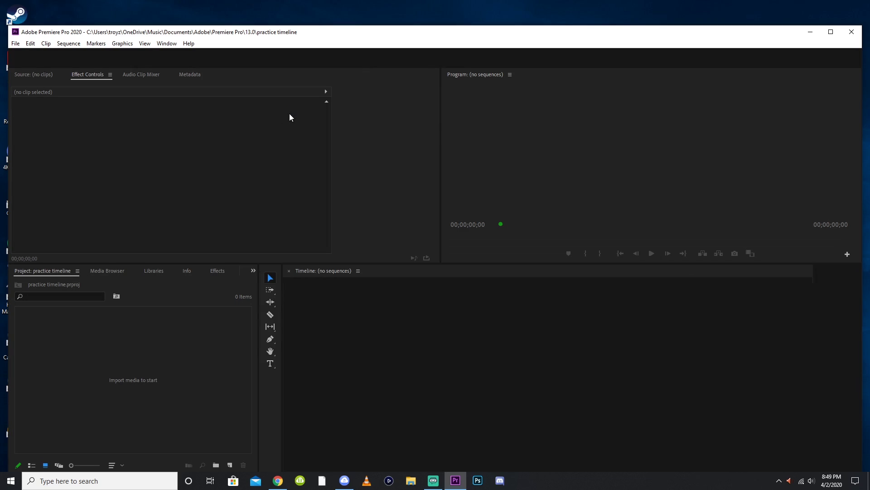
pyautogui.click(297, 310)
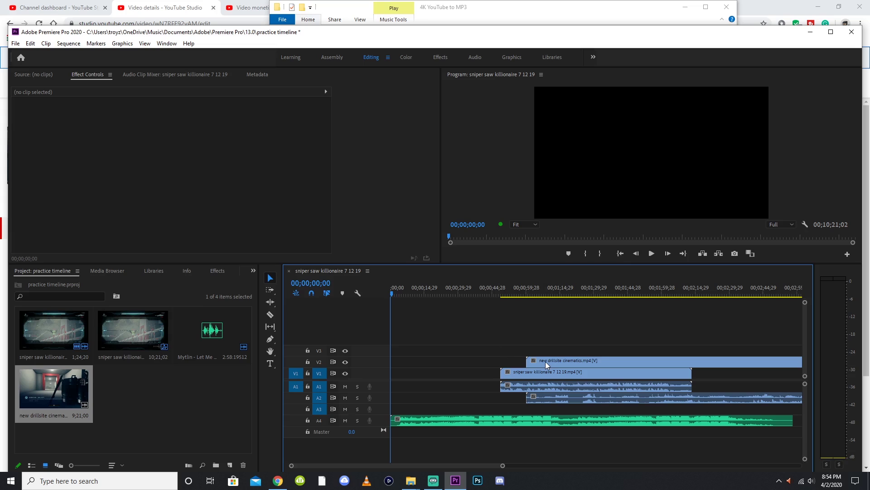
# - Move the new drillsite cinematics clip to start at about 15 seconds, preview two frames, and shift it to start at about 1:17
pyautogui.moveTo(545, 360); pyautogui.dragTo(445, 368)
pyautogui.click(433, 290)
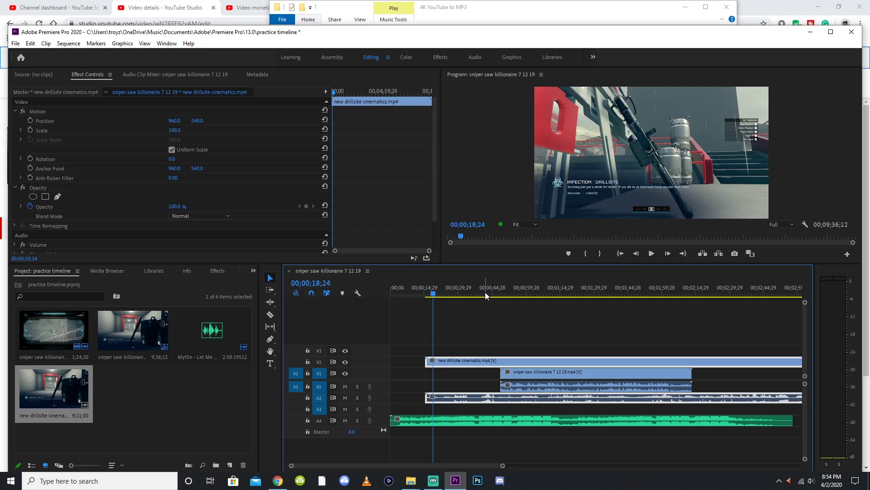
pyautogui.click(468, 291)
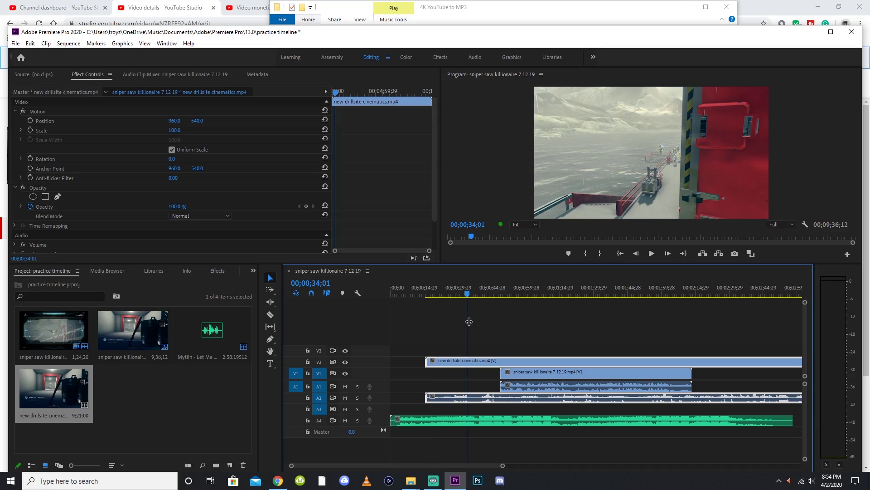
pyautogui.moveTo(503, 362); pyautogui.dragTo(642, 366)
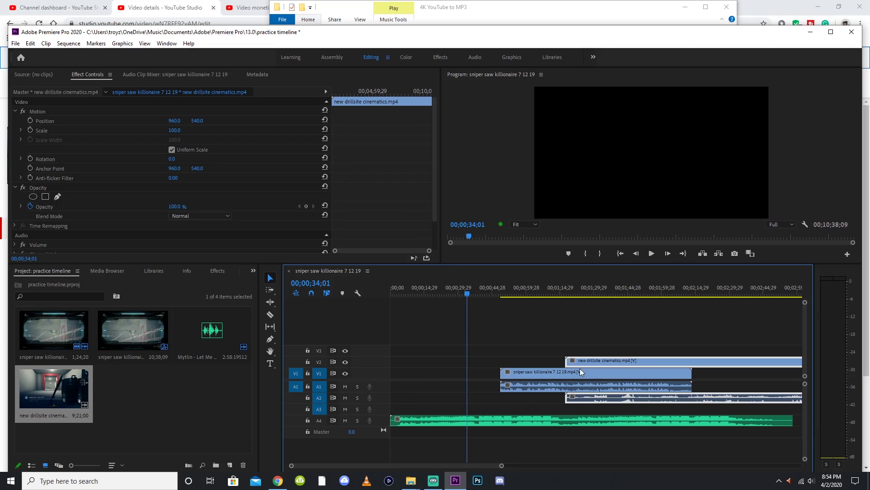
# - Move the sniper saw killionaire clip to start at about 23 seconds, and shift it to start at about 1:03
pyautogui.moveTo(564, 373); pyautogui.dragTo(505, 368)
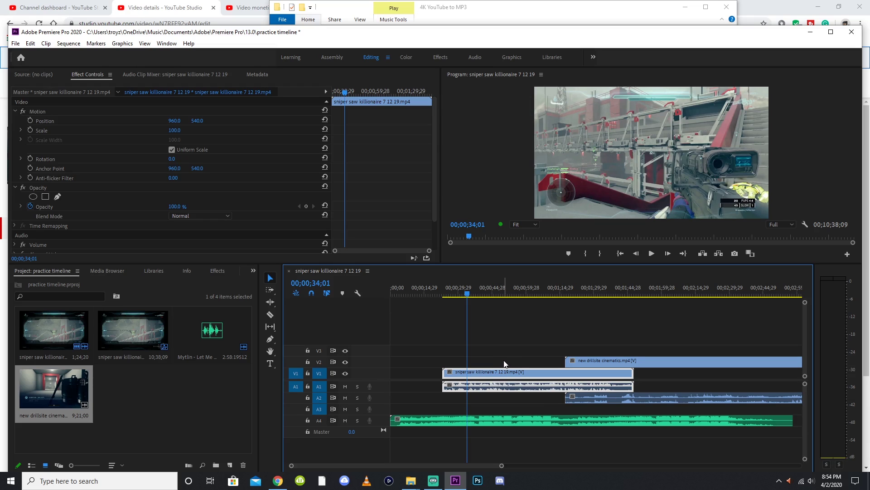
pyautogui.moveTo(498, 383); pyautogui.dragTo(590, 383)
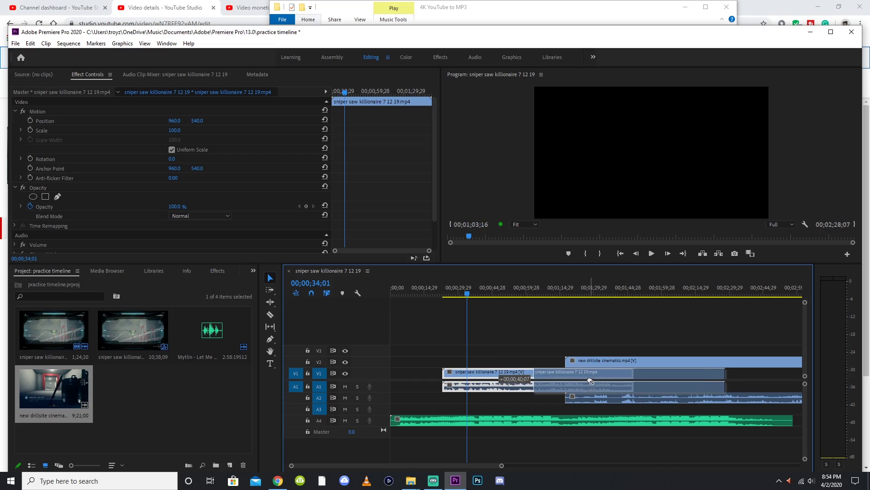
pyautogui.click(496, 349)
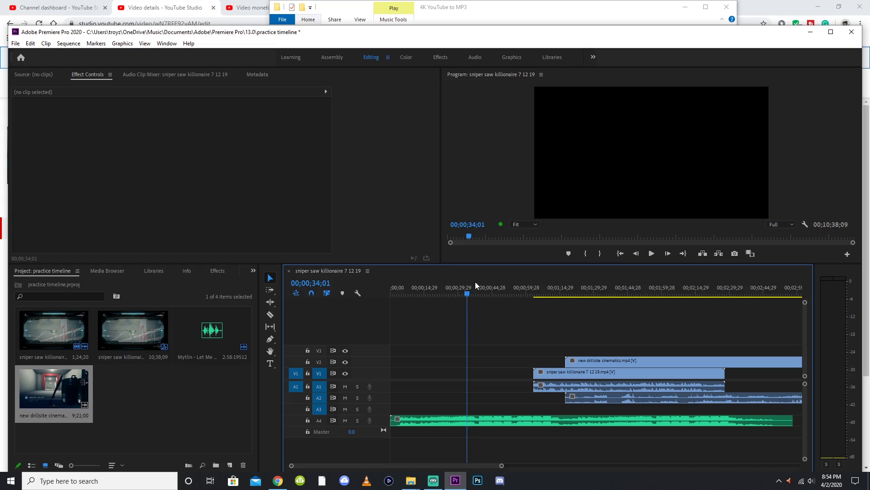
# - Play the music track from its intro and scrub around 36 seconds to listen for a beat to sync with
pyautogui.moveTo(475, 282); pyautogui.dragTo(484, 285)
pyautogui.click(652, 253)
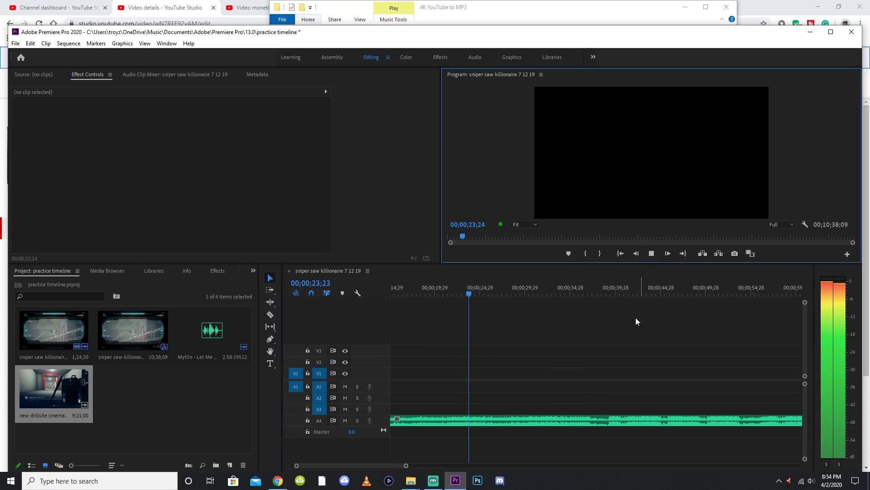
pyautogui.click(635, 323)
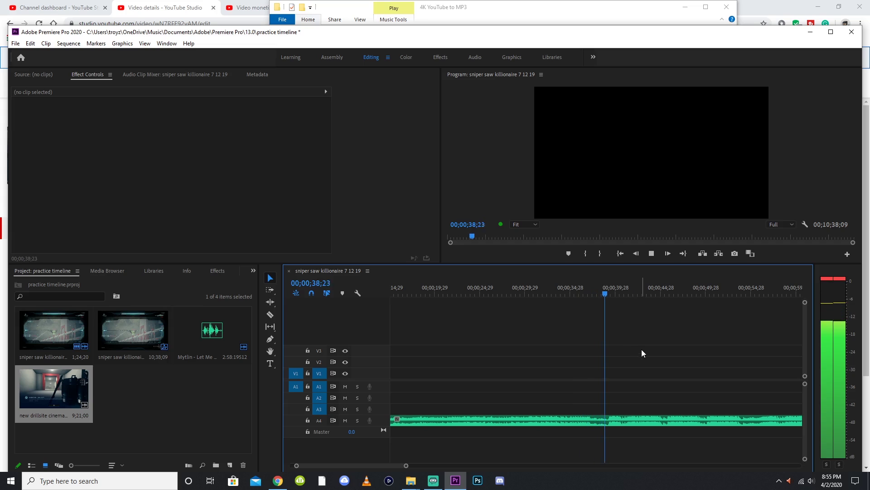
pyautogui.click(594, 292)
pyautogui.press('=')
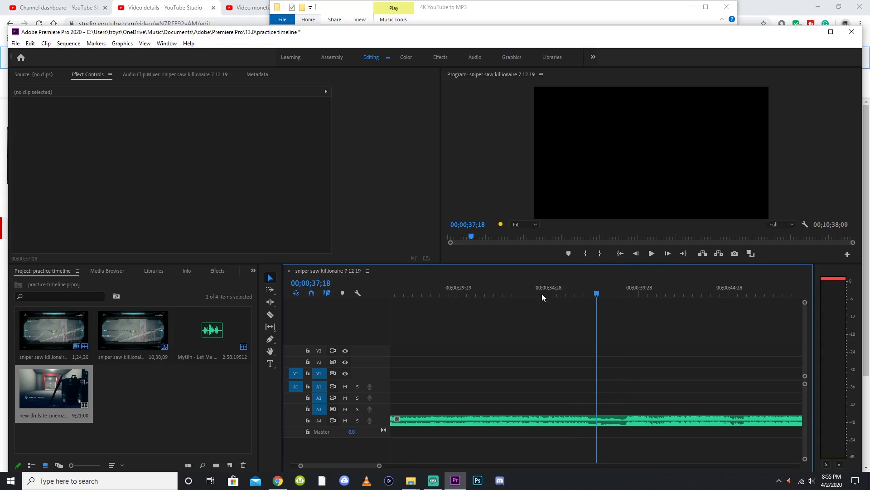
pyautogui.moveTo(520, 293); pyautogui.dragTo(572, 288)
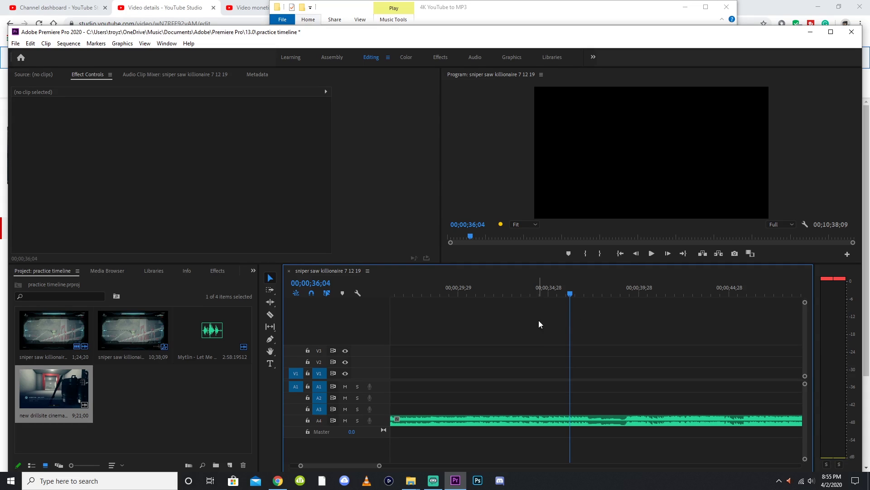
# - Replay and scrub the music around 30 seconds, stopping the playhead at 00;00;30;19
pyautogui.click(510, 293)
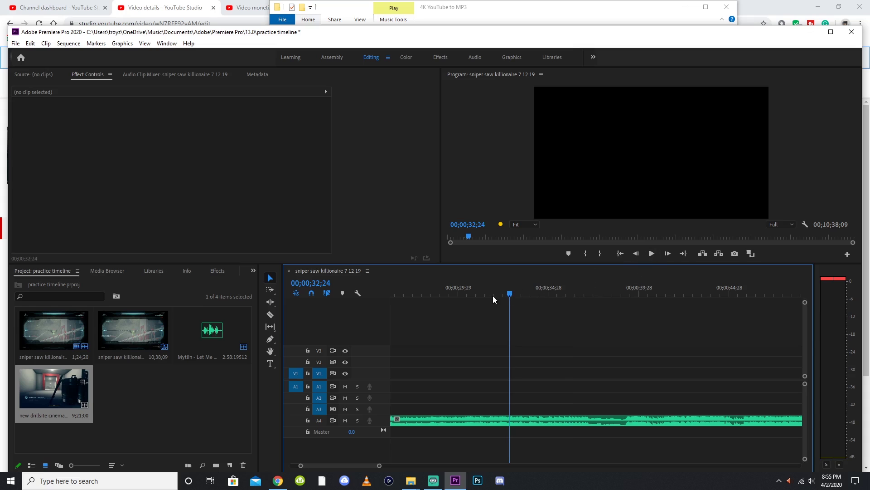
pyautogui.moveTo(474, 295); pyautogui.dragTo(482, 294)
pyautogui.press('space')
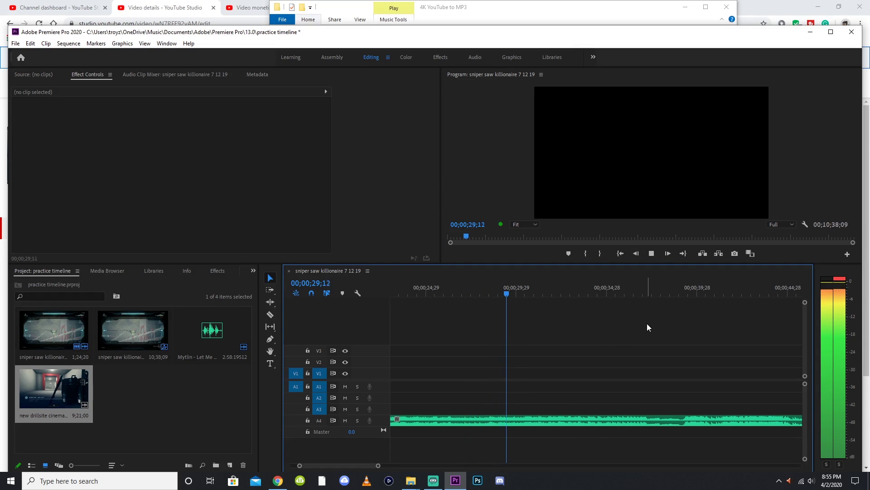
pyautogui.press('=')
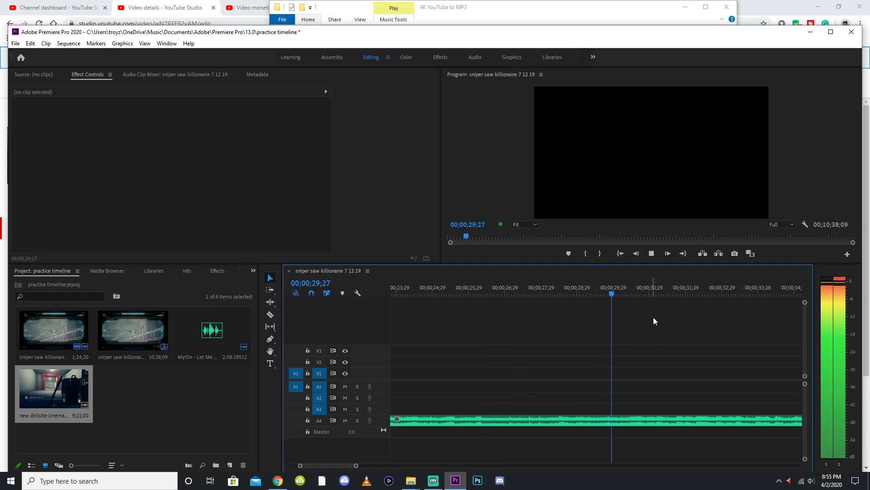
pyautogui.click(627, 292)
pyautogui.moveTo(629, 292)
pyautogui.mouseDown()
pyautogui.moveTo(638, 287)
pyautogui.moveTo(623, 296)
pyautogui.mouseUp()
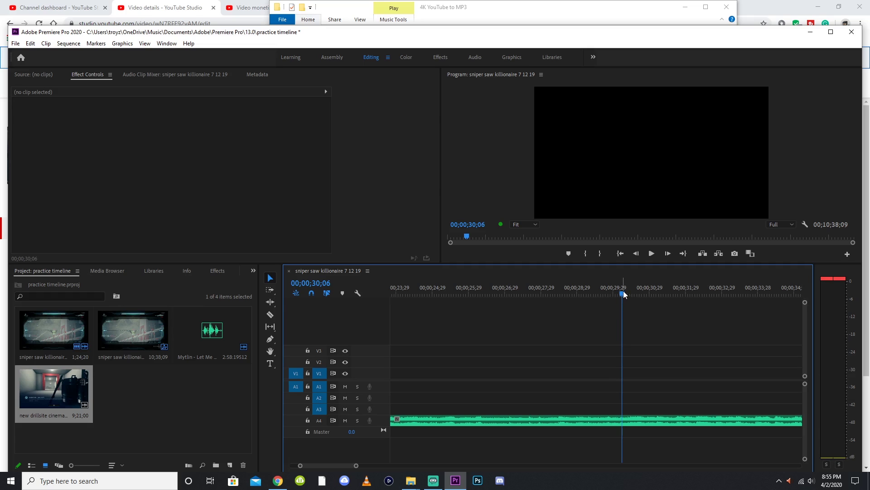
pyautogui.moveTo(624, 294); pyautogui.dragTo(587, 294)
pyautogui.click(654, 253)
# - Move the sniper saw killionaire clip past the end of the new drillsite cinematics clip, to about 10:55
pyautogui.press('=')
pyautogui.press('-')
pyautogui.press('-')
pyautogui.press('-')
pyautogui.press('-')
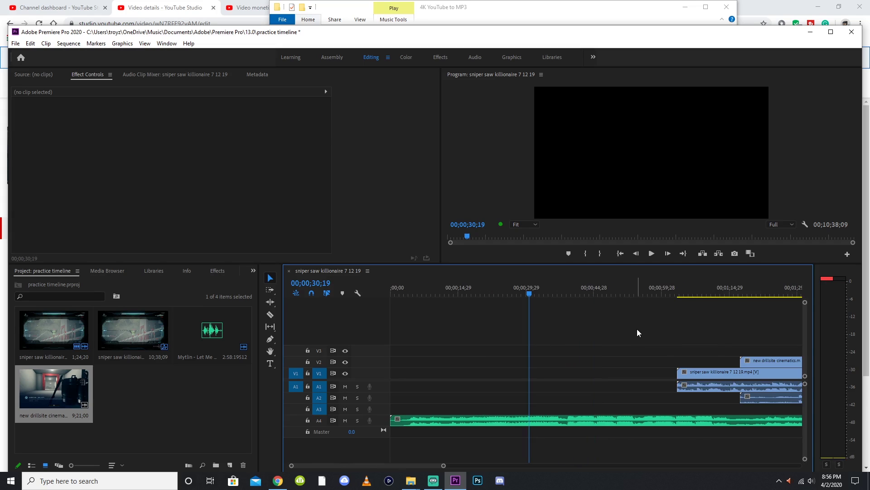
pyautogui.press('\\')
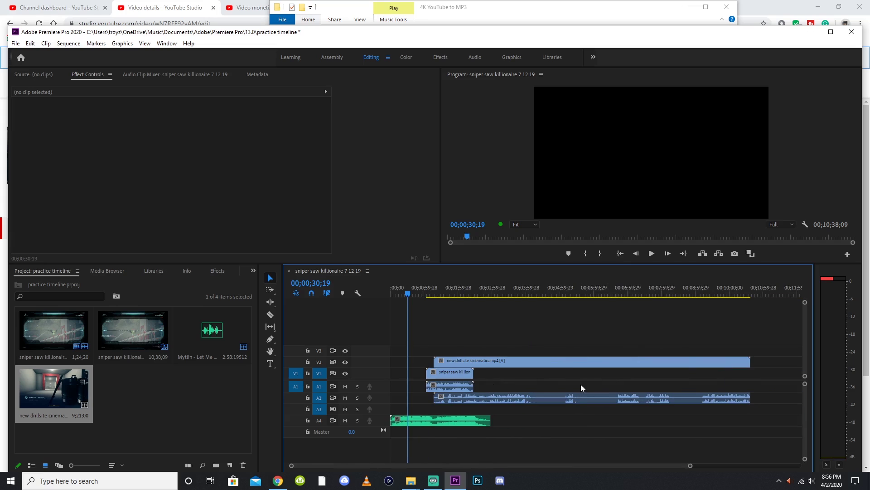
pyautogui.moveTo(453, 378); pyautogui.dragTo(786, 378)
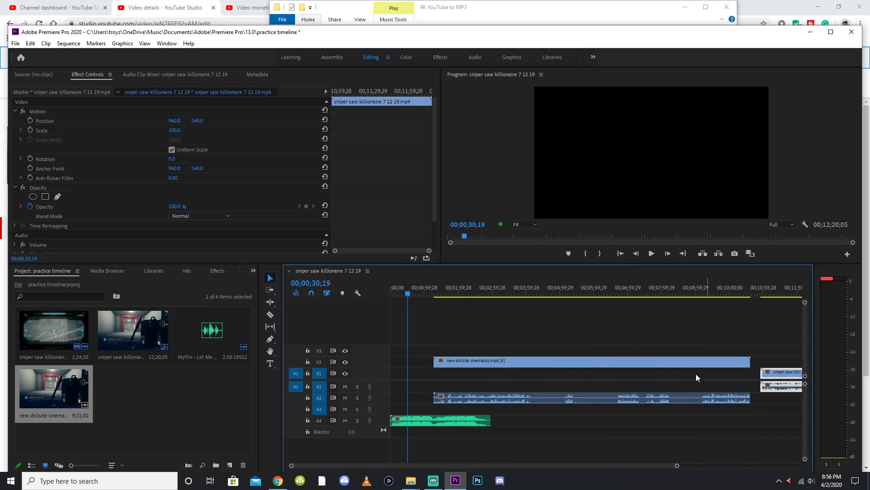
# - Move the new drillsite cinematics clip down to tracks V1 and A1 and shift it to start at about 18 seconds
pyautogui.moveTo(568, 366); pyautogui.dragTo(521, 383)
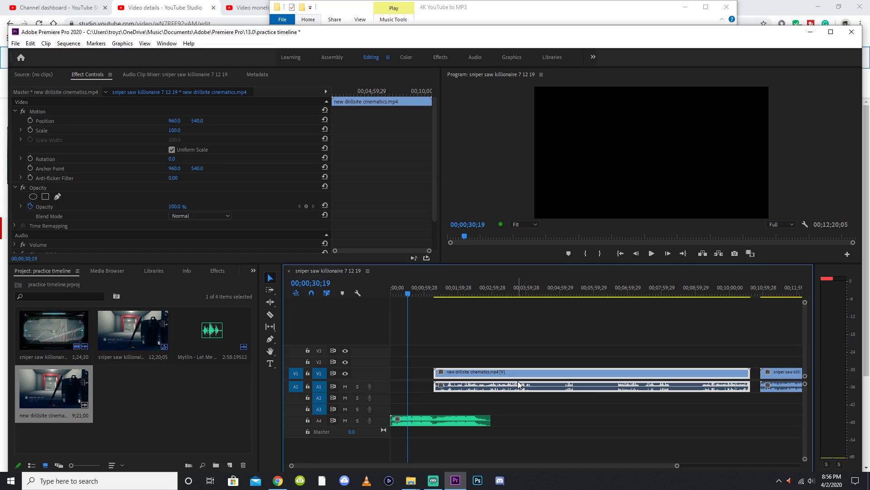
pyautogui.click(518, 351)
pyautogui.press('=')
pyautogui.moveTo(487, 374); pyautogui.dragTo(420, 374)
pyautogui.click(507, 352)
# - Split the new drillsite cinematics clip at 00;00;25;04 and delete the part before the cut
pyautogui.press('=')
pyautogui.press('=')
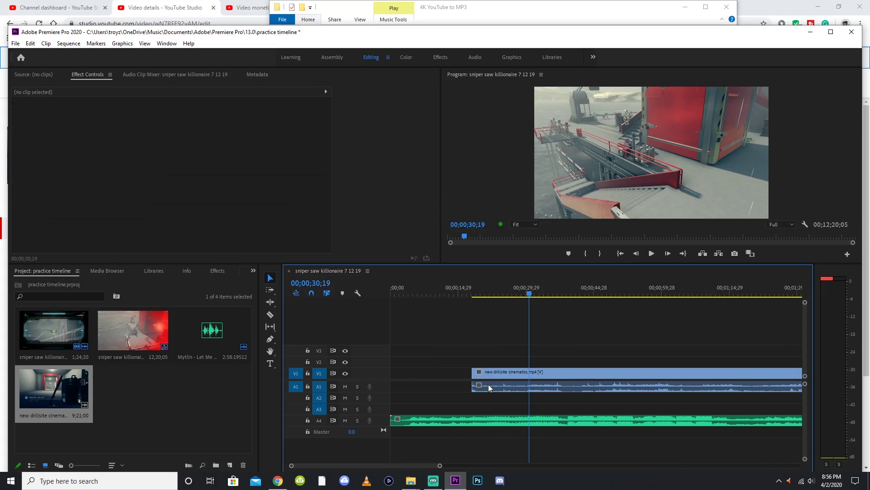
pyautogui.press('=')
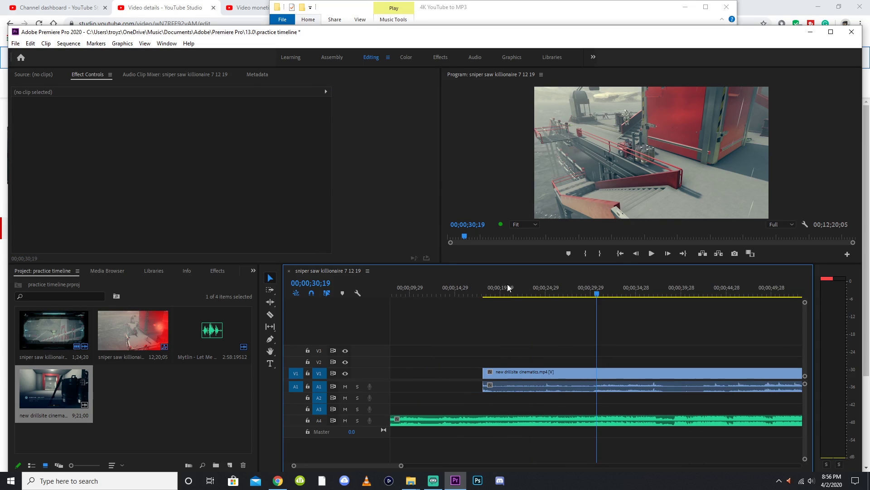
pyautogui.moveTo(508, 284); pyautogui.dragTo(548, 285)
pyautogui.press('c')
pyautogui.click(546, 379)
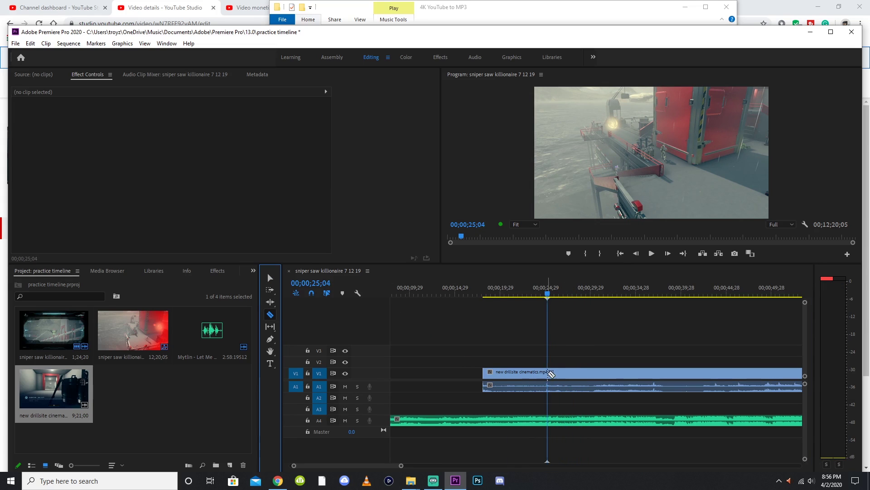
pyautogui.click(270, 278)
pyautogui.click(526, 376)
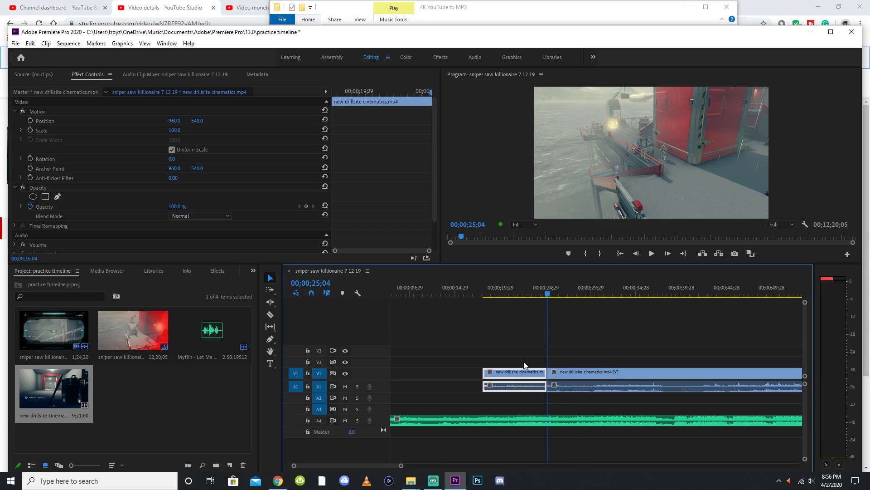
pyautogui.press('Delete')
# - Delete only the audio of the new drillsite cinematics clip from track A1, keeping its video
pyautogui.keyDown('alt'); pyautogui.click(590, 384); pyautogui.keyUp('alt')
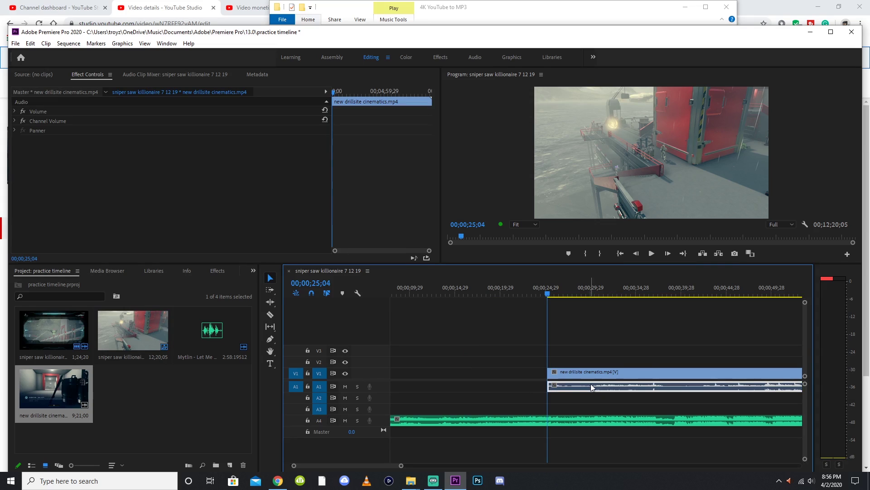
pyautogui.press('Delete')
pyautogui.press('-')
pyautogui.press('-')
pyautogui.press('-')
pyautogui.press('=')
pyautogui.press('=')
pyautogui.press('=')
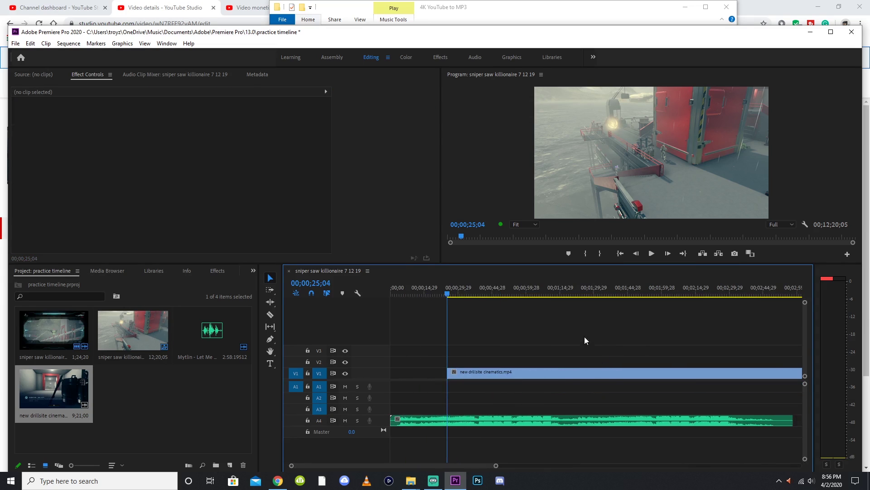
# - Place the playhead at 00;00;30;19 in the music and move the new drillsite cinematics clip to start there
pyautogui.click(466, 288)
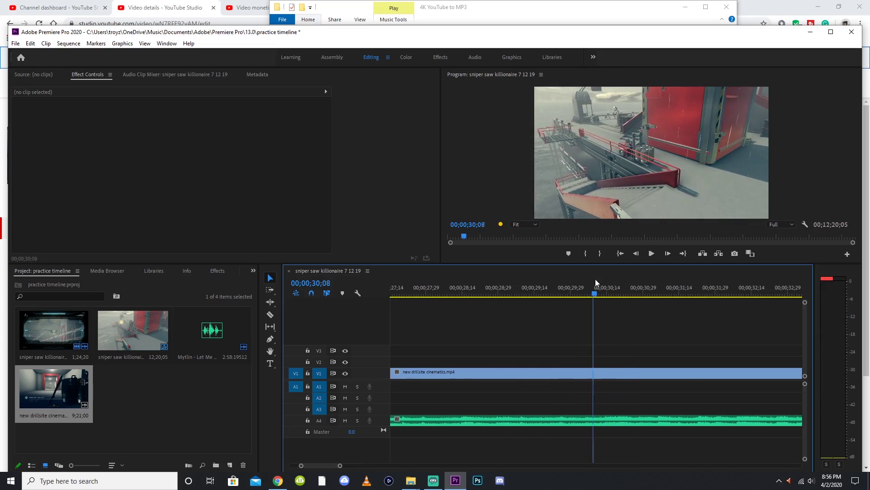
pyautogui.click(617, 279)
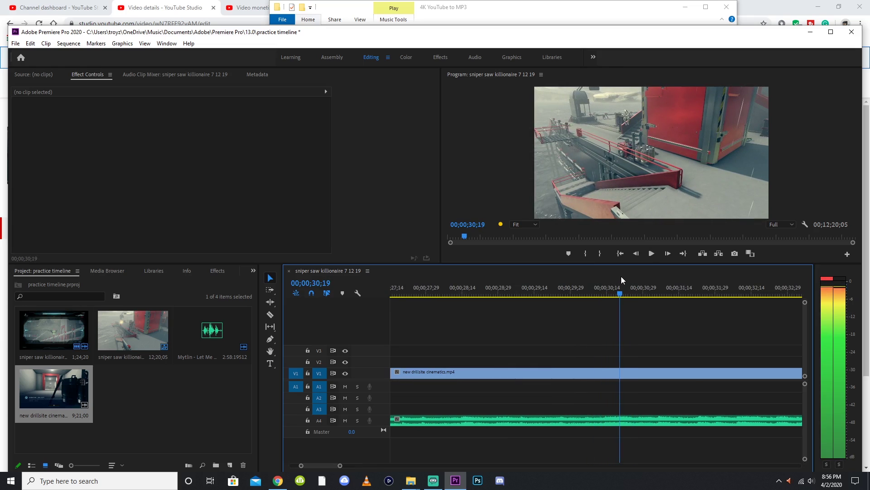
pyautogui.press('-')
pyautogui.press('-')
pyautogui.press('-')
pyautogui.press('-')
pyautogui.press('-')
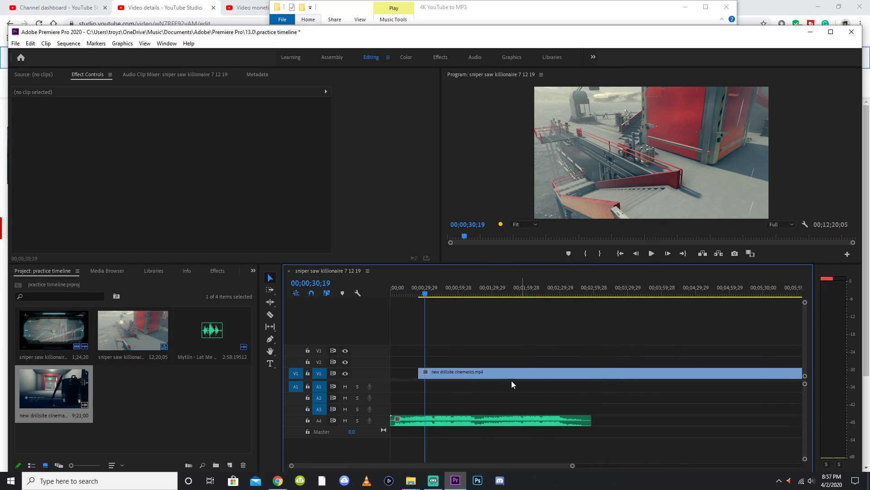
pyautogui.press('=')
pyautogui.moveTo(530, 372); pyautogui.dragTo(558, 371)
# - Deselect the clip and add a marker to the sequence at 00;00;30;19, where the clip begins
pyautogui.press('-')
pyautogui.press('-')
pyautogui.press('-')
pyautogui.press('=')
pyautogui.press('=')
pyautogui.press('=')
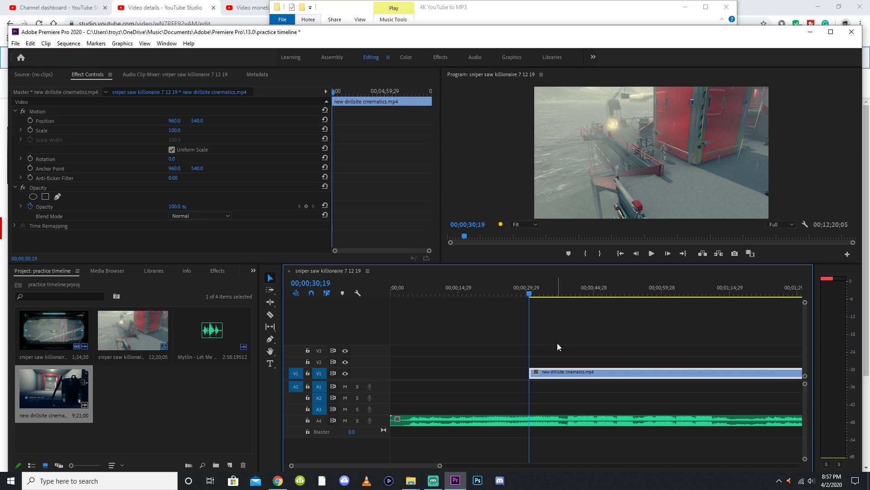
pyautogui.click(564, 340)
pyautogui.press('=')
pyautogui.press('=')
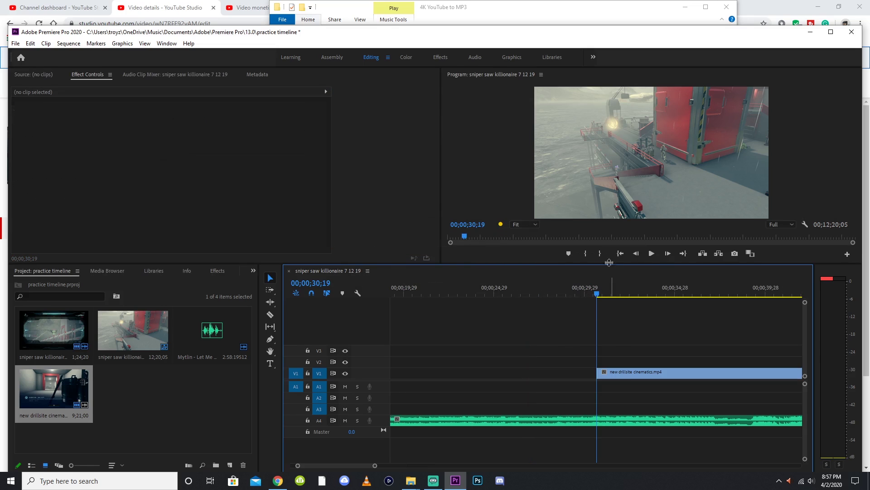
pyautogui.click(573, 255)
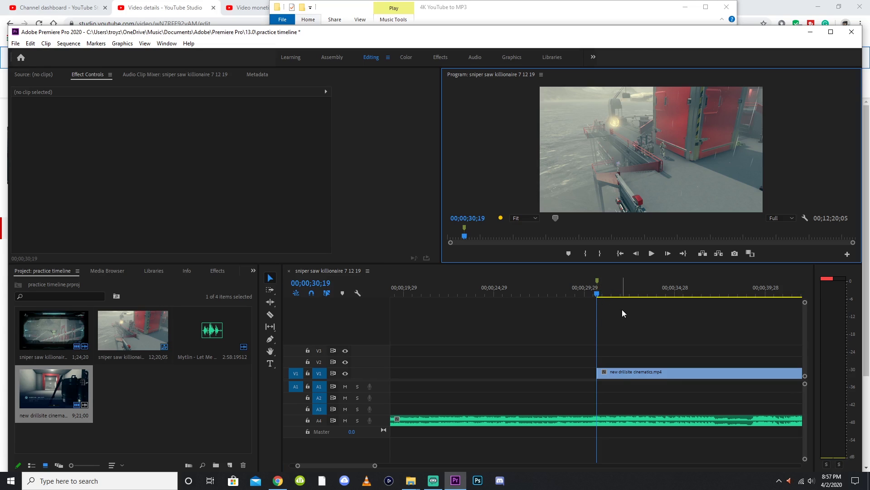
# - Select the new drillsite cinematics clip and increase the height of track V1 to show its thumbnail
pyautogui.click(630, 371)
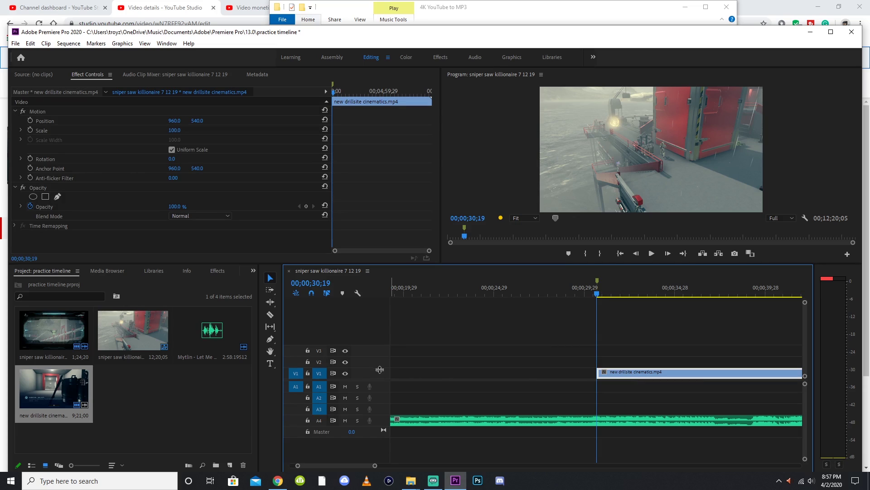
pyautogui.moveTo(380, 370); pyautogui.dragTo(379, 358)
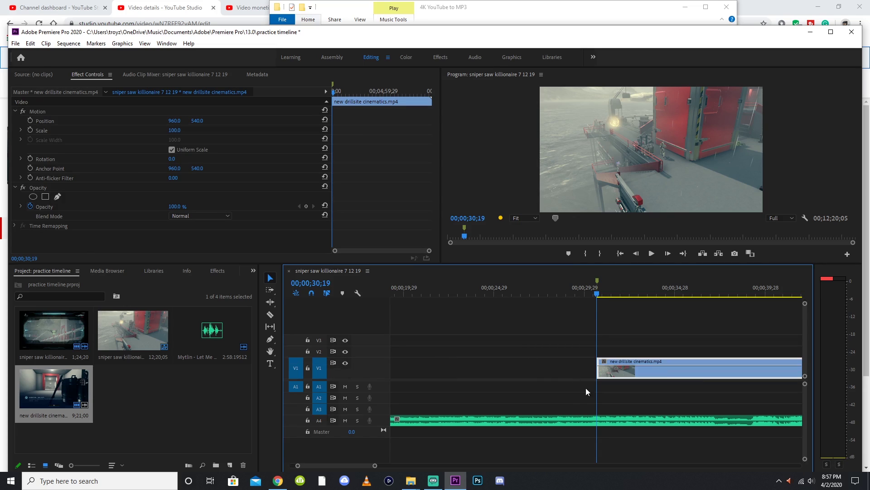
# - Play into the marker at 00;00;30;19 and extend the new drillsite cinematics clip's start back to about 00;00;29;11
pyautogui.click(641, 391)
pyautogui.press('=')
pyautogui.press('=')
pyautogui.click(580, 290)
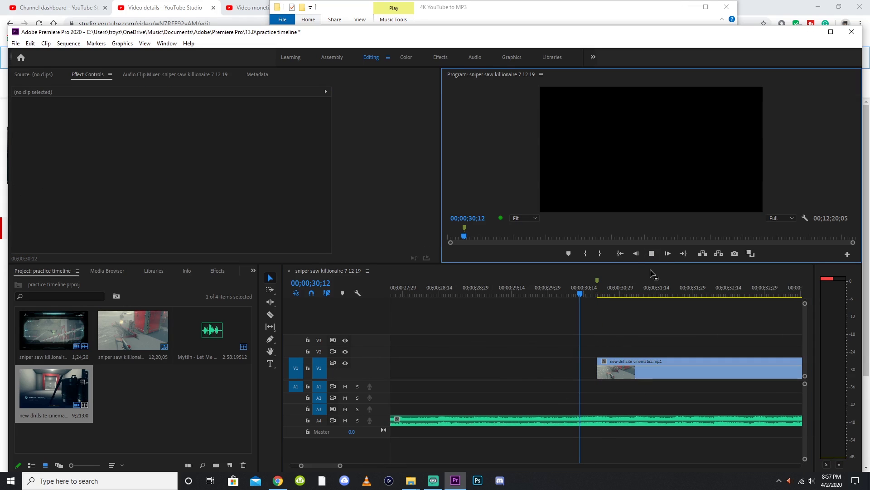
pyautogui.click(653, 254)
pyautogui.moveTo(570, 289); pyautogui.dragTo(597, 278)
pyautogui.moveTo(595, 374); pyautogui.dragTo(505, 373)
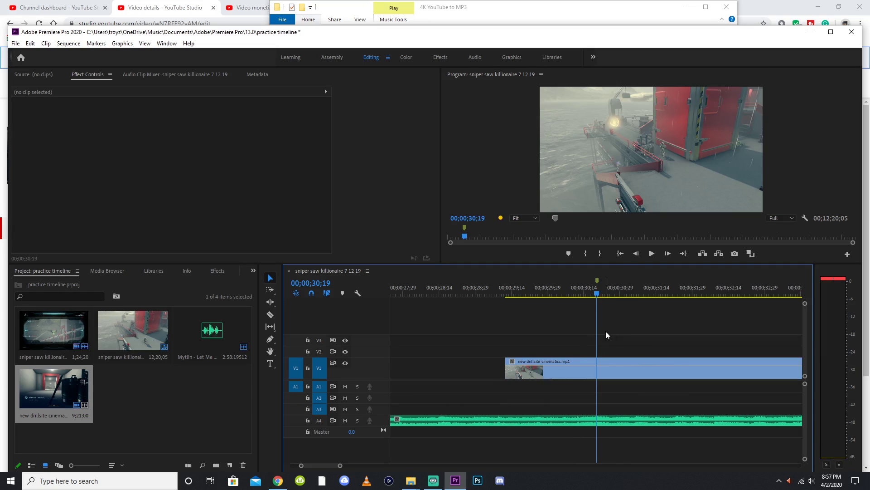
# - Add a 100% opacity keyframe to the new drillsite cinematics clip at 00;00;30;18, one frame before the marker
pyautogui.press('Left')
pyautogui.click(603, 359)
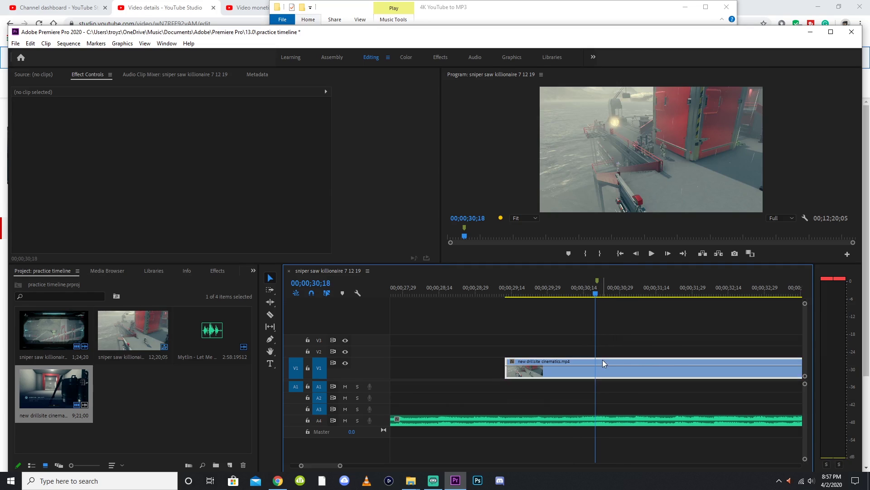
pyautogui.click(181, 207)
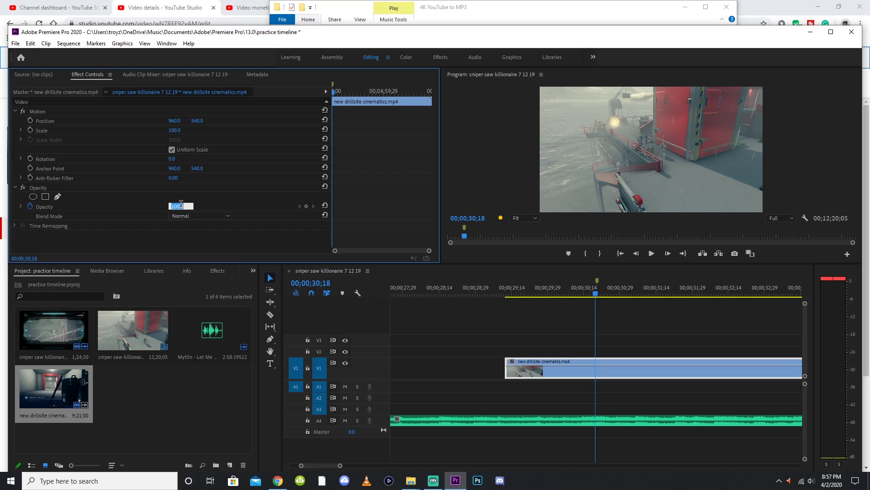
pyautogui.write('100')
pyautogui.click(608, 307)
# - Set the clip's opacity to 0% at 00;00;30;19, on the marker
pyautogui.press('Right')
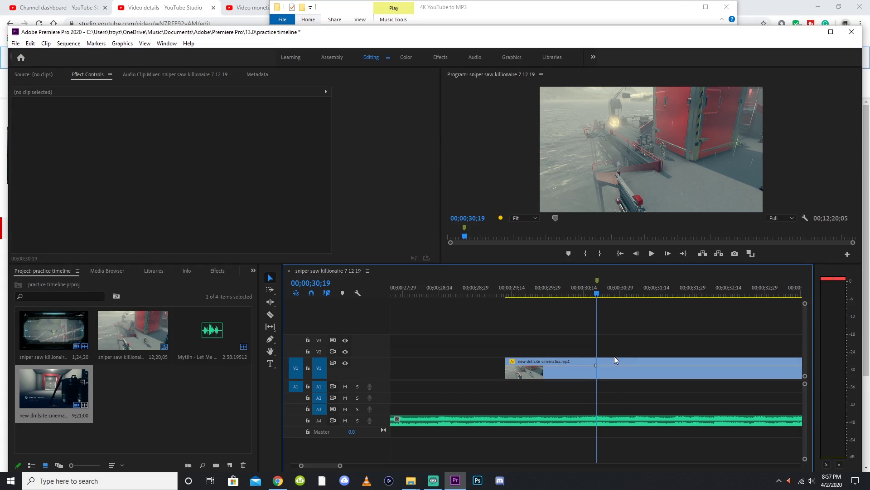
pyautogui.click(614, 361)
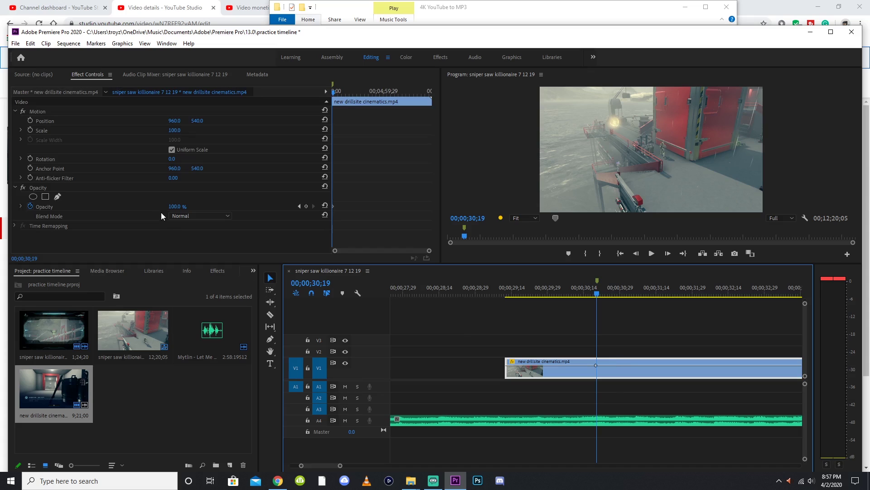
pyautogui.click(617, 309)
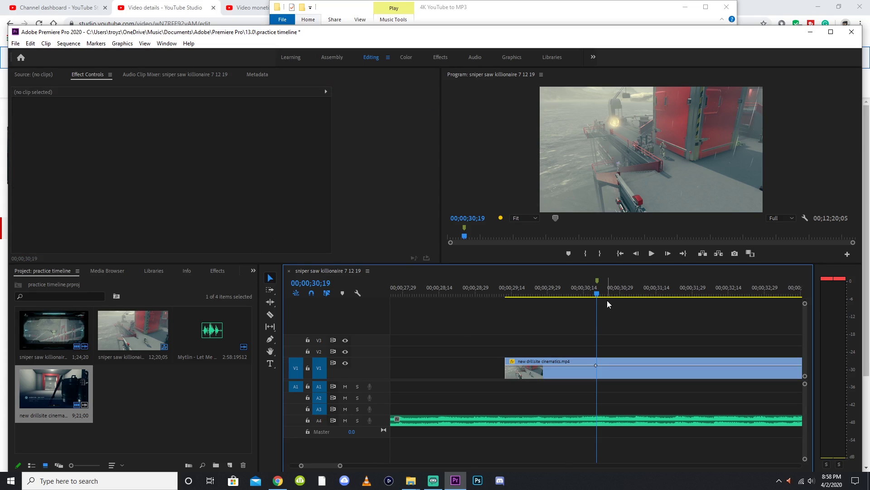
pyautogui.click(616, 361)
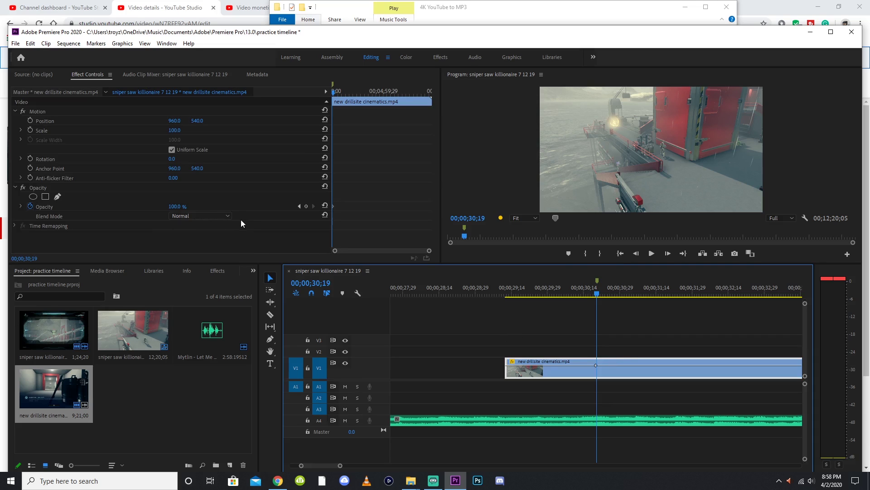
pyautogui.click(178, 207)
pyautogui.write('0')
pyautogui.press('Return')
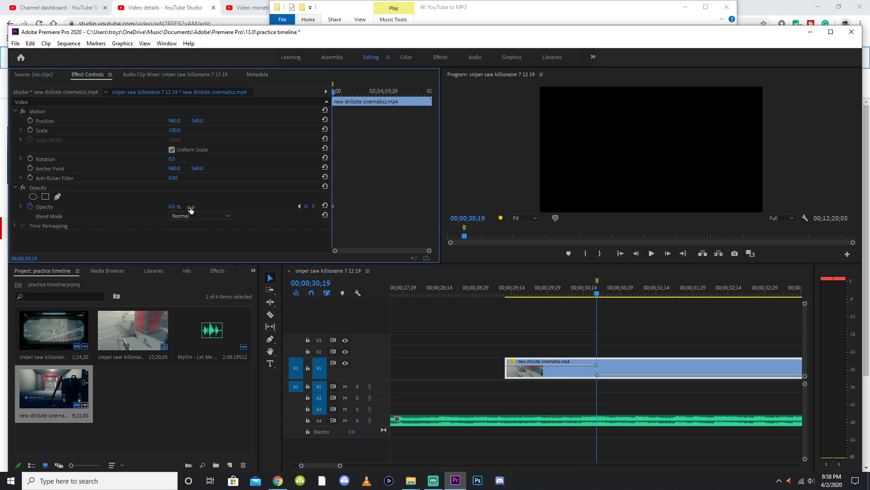
pyautogui.click(664, 299)
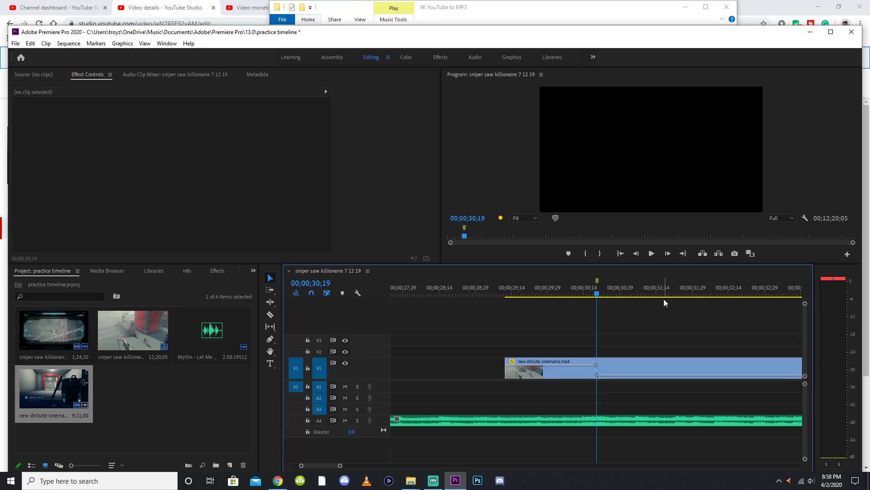
pyautogui.press('=')
pyautogui.press('=')
pyautogui.press('=')
pyautogui.press('=')
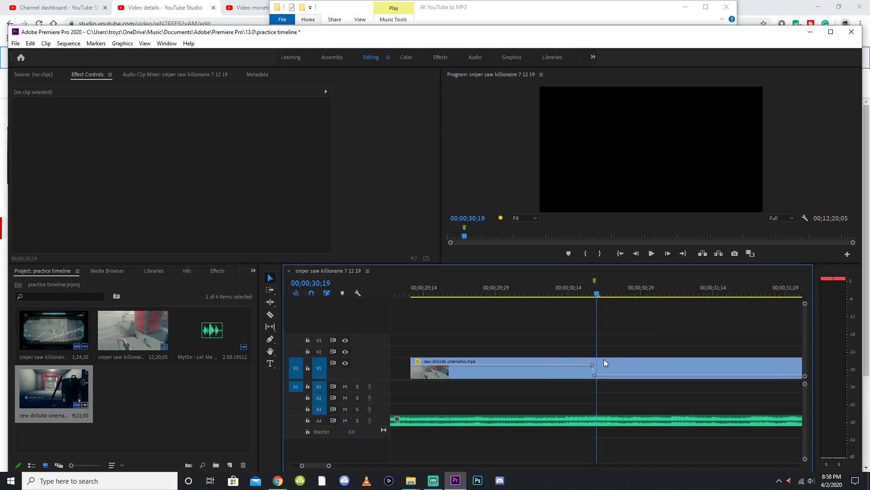
pyautogui.moveTo(584, 376); pyautogui.dragTo(596, 375)
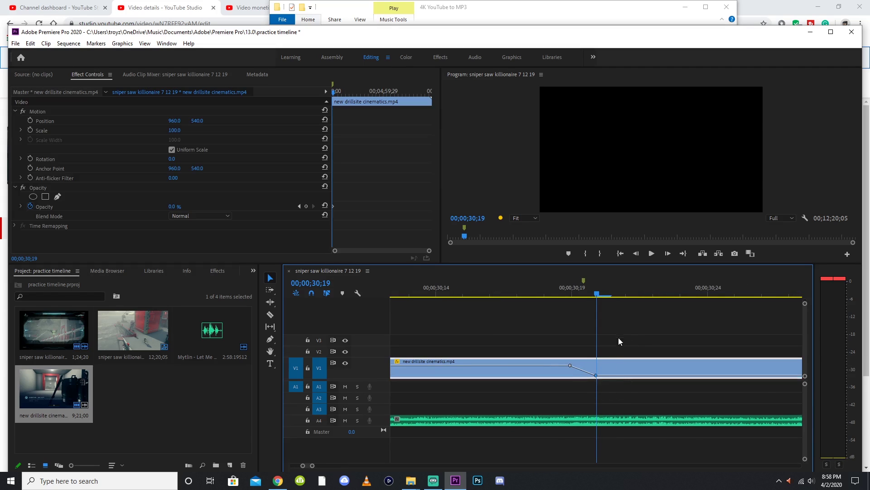
pyautogui.click(618, 337)
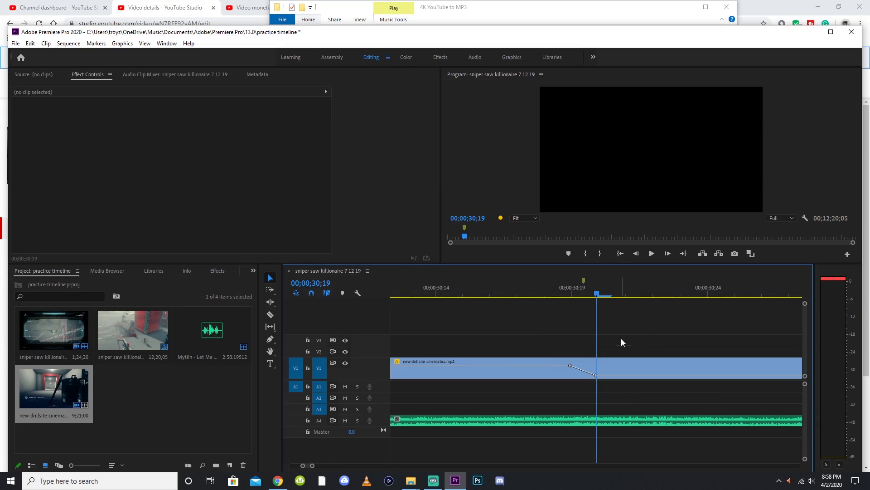
pyautogui.hotkey('ctrl', 'z')
# - Play the music from just before the marker and place the playhead on the following beat at 00;00;31;04
pyautogui.click(578, 295)
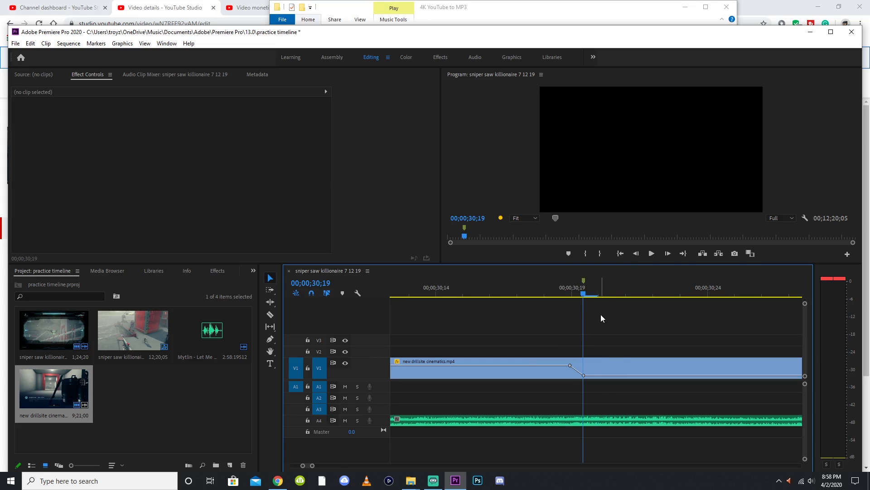
pyautogui.press('-')
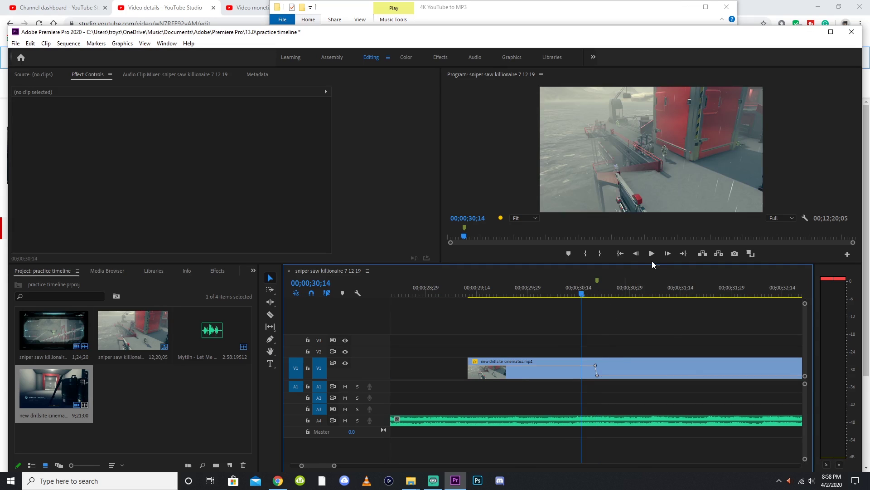
pyautogui.click(651, 256)
pyautogui.click(645, 286)
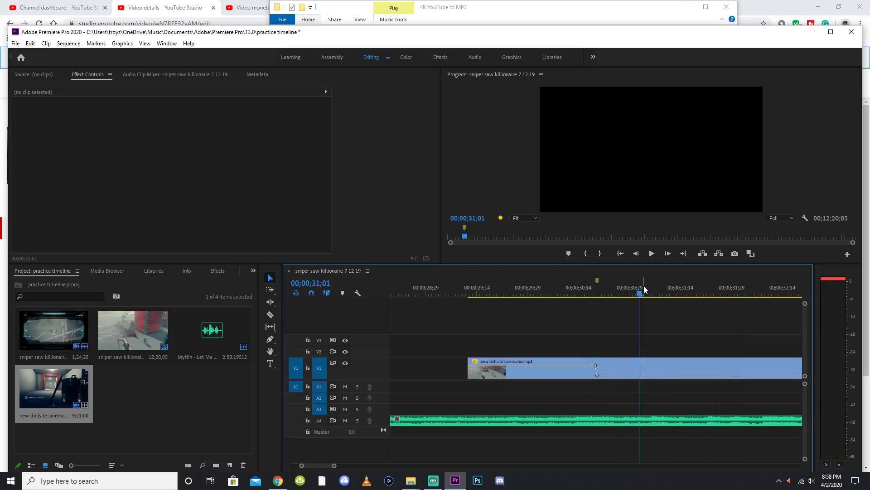
pyautogui.press('=')
pyautogui.click(621, 286)
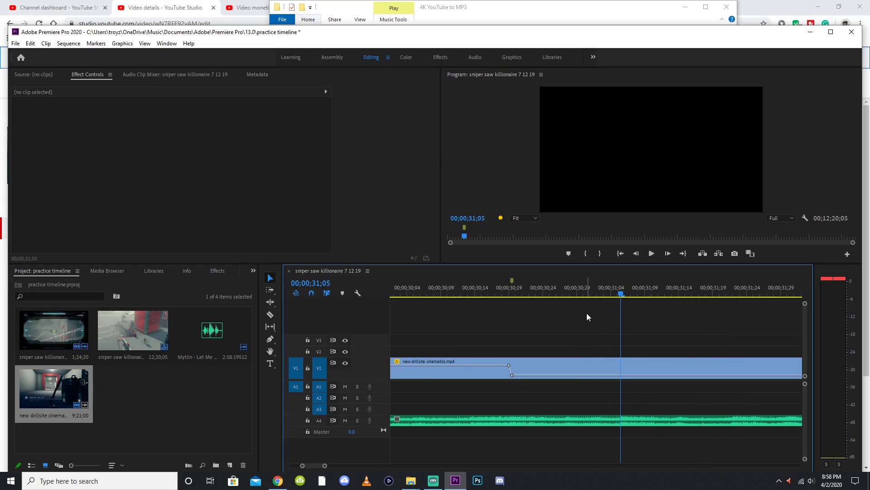
pyautogui.press('Left')
# - Copy the clip's two opacity keyframes at the marker and paste them at 00;00;31;04
pyautogui.click(604, 361)
pyautogui.click(392, 191)
pyautogui.press('=')
pyautogui.press('=')
pyautogui.press('=')
pyautogui.press('=')
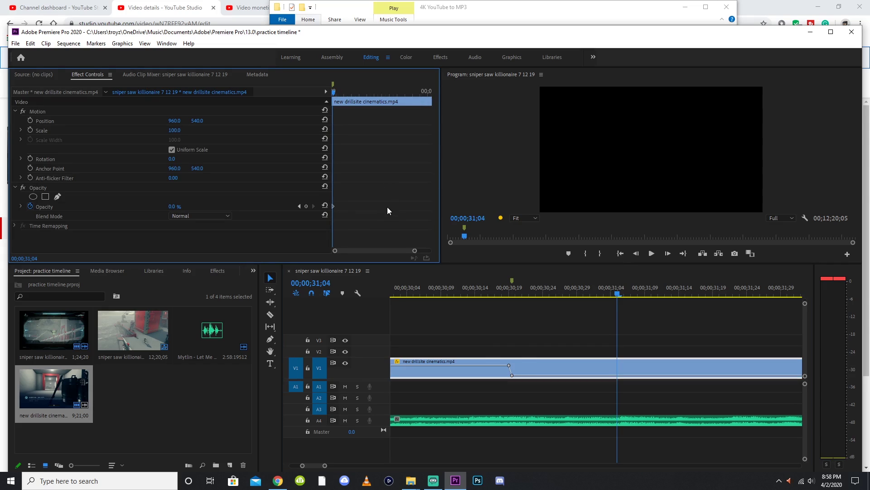
pyautogui.press('=')
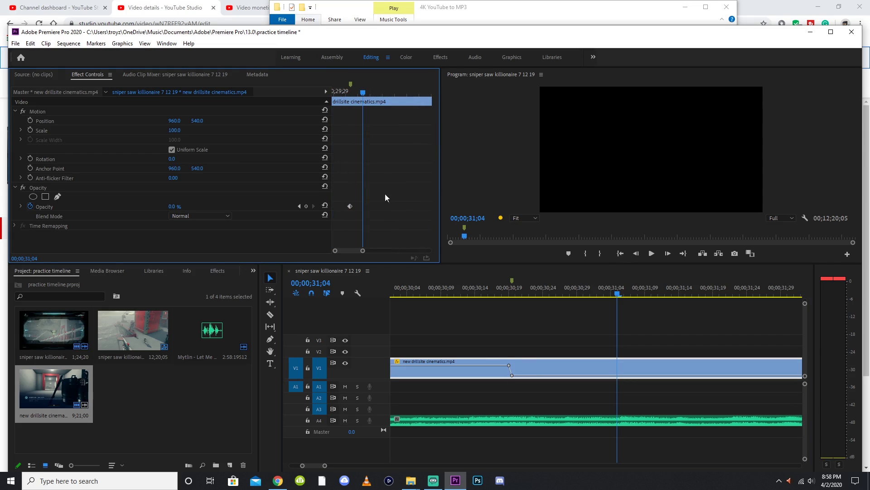
pyautogui.moveTo(377, 199); pyautogui.dragTo(340, 225)
pyautogui.moveTo(381, 197); pyautogui.dragTo(338, 225)
pyautogui.rightClick(351, 207)
pyautogui.click(380, 247)
pyautogui.hotkey('ctrl', 'v')
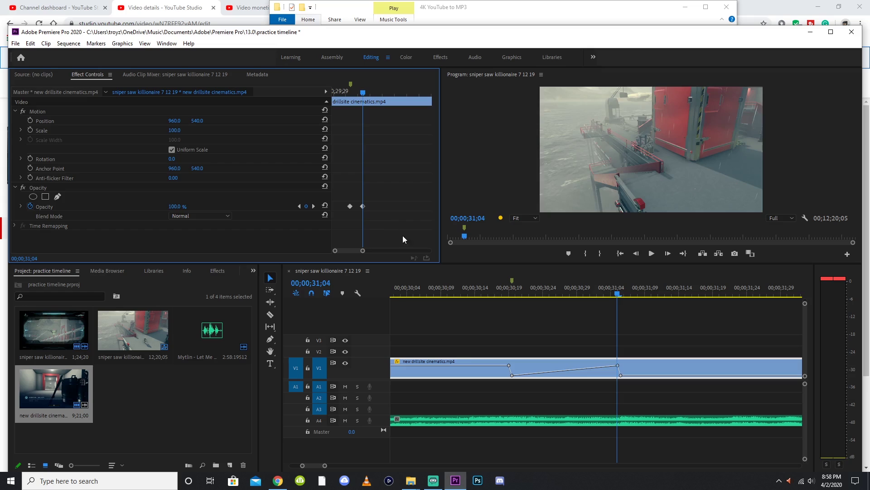
# - Step between 00;00;31;05 and 00;00;31;04 to examine how the pasted opacity keyframes change the picture
pyautogui.click(648, 327)
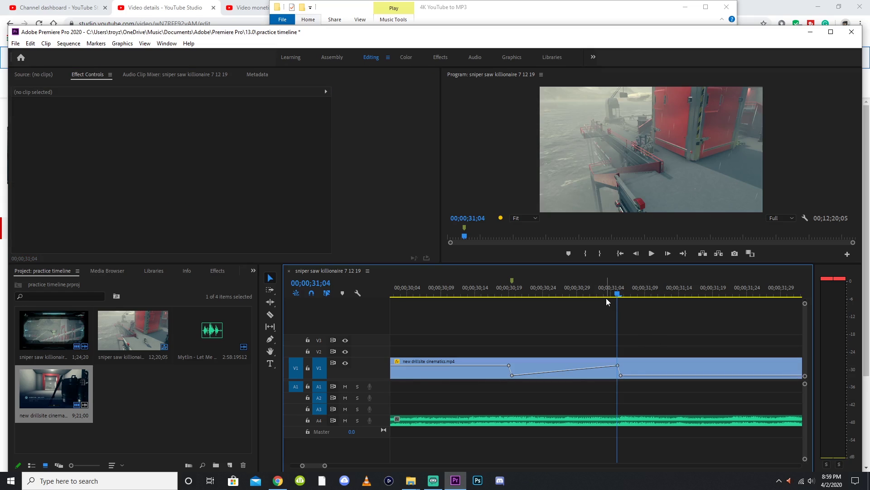
pyautogui.click(622, 292)
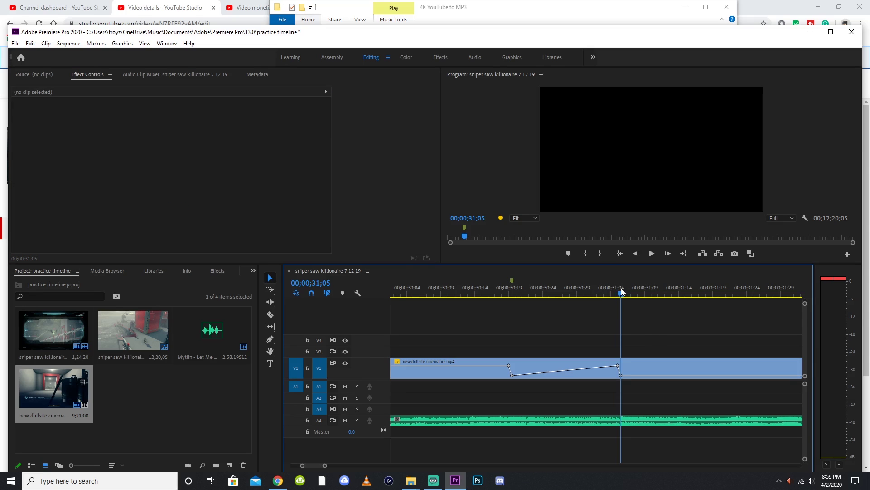
pyautogui.press('Left')
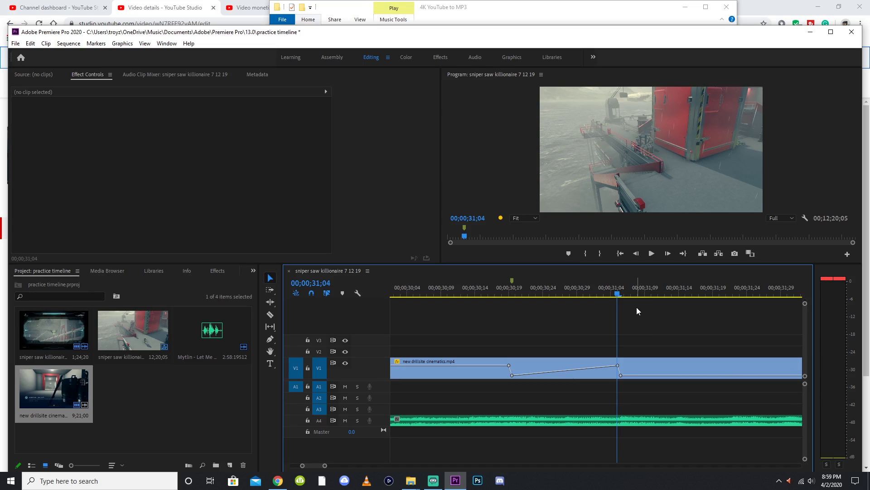
pyautogui.click(577, 361)
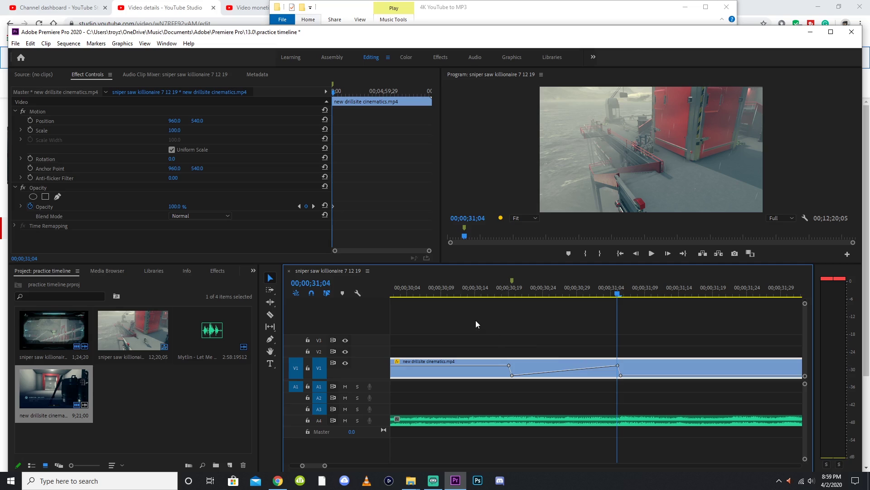
pyautogui.click(543, 335)
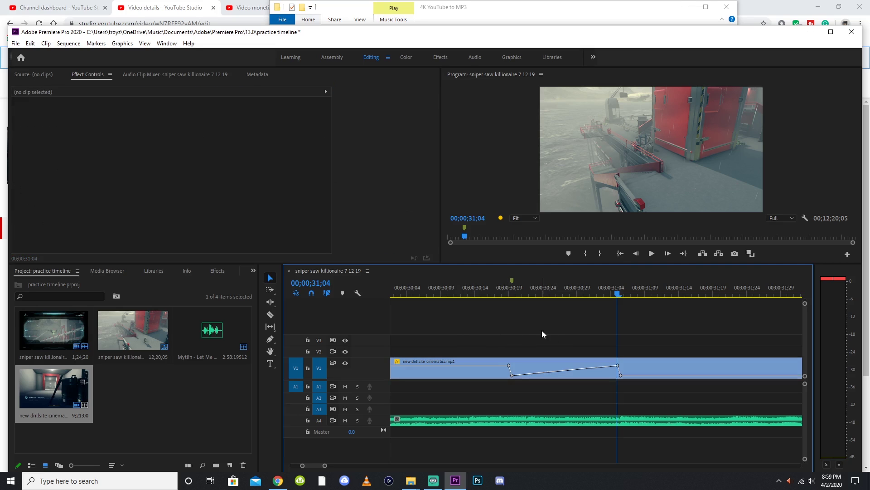
# - Paste the opacity keyframe pair on the clip at the following beat, 00;00;31;21
pyautogui.press('-')
pyautogui.press('-')
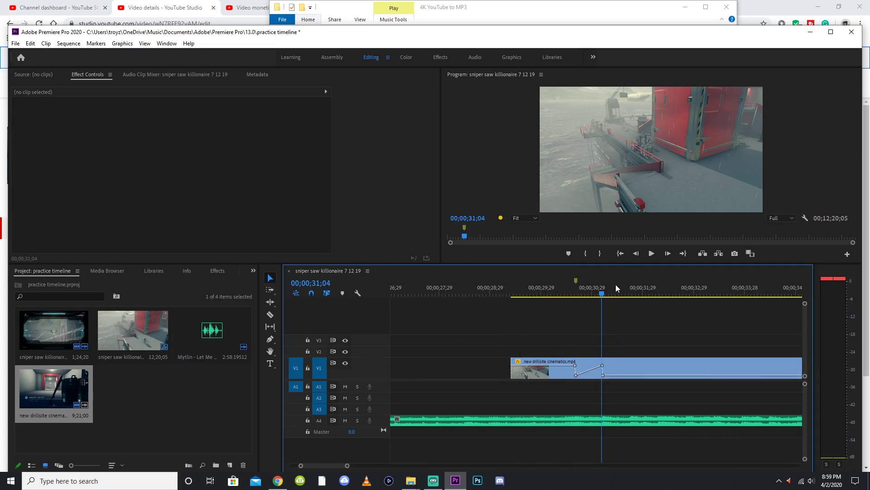
pyautogui.click(629, 290)
pyautogui.press('=')
pyautogui.press('d')
pyautogui.click(387, 213)
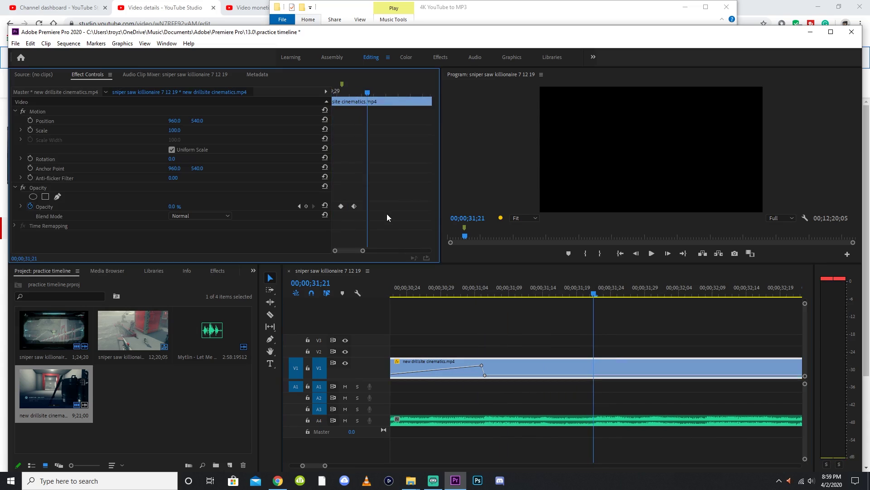
pyautogui.hotkey('ctrl', 'v')
# - Play back the pasted keyframes, then paste the opacity pair on the clip at 00;00;32;07
pyautogui.press('-')
pyautogui.press('-')
pyautogui.press('-')
pyautogui.click(558, 290)
pyautogui.press('space')
pyautogui.press('=')
pyautogui.click(617, 289)
pyautogui.click(608, 369)
pyautogui.click(404, 213)
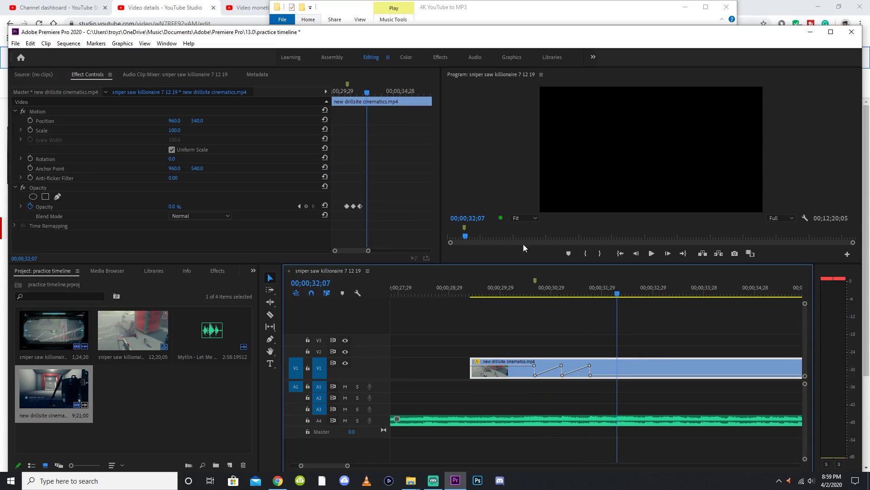
pyautogui.click(399, 217)
pyautogui.hotkey('ctrl', 'v')
# - Paste the opacity keyframe pair at the following two beats, about 00;00;32;24 and 00;00;33;10
pyautogui.click(645, 293)
pyautogui.hotkey('ctrl', 'v')
pyautogui.click(672, 291)
pyautogui.hotkey('ctrl', 'v')
# - Move the playhead to about 00;00;33;26 and paste the opacity keyframe pair on the clip there
pyautogui.press('=')
pyautogui.press('=')
pyautogui.click(521, 291)
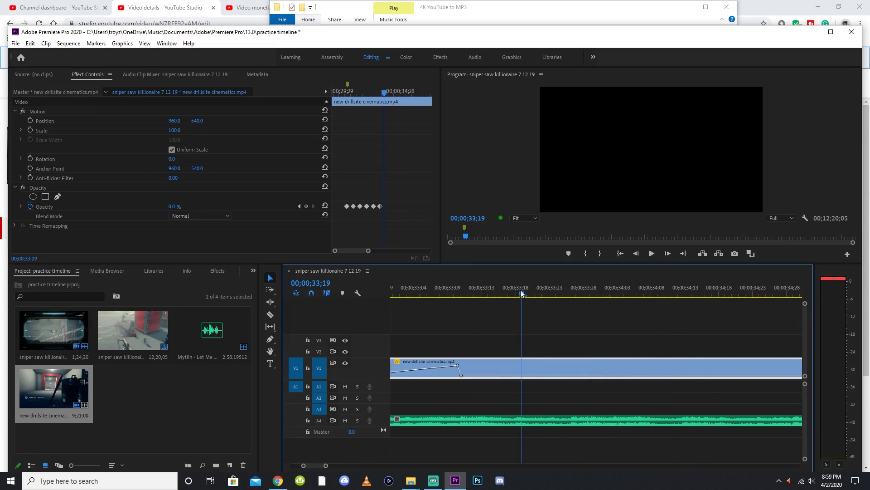
pyautogui.moveTo(521, 292); pyautogui.dragTo(569, 292)
pyautogui.click(398, 217)
pyautogui.hotkey('ctrl', 'v')
# - Play the flashing section against the music and paste the opacity keyframe pair at about 00;00;34;12
pyautogui.press('-')
pyautogui.press('-')
pyautogui.press('-')
pyautogui.click(548, 290)
pyautogui.click(515, 288)
pyautogui.press('space')
pyautogui.click(673, 318)
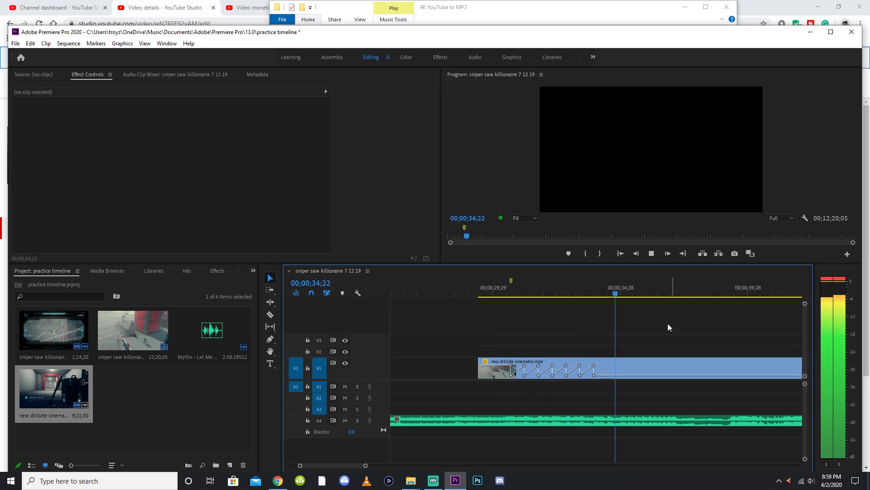
pyautogui.press('=')
pyautogui.press('=')
pyautogui.click(510, 289)
pyautogui.click(508, 370)
pyautogui.click(399, 218)
pyautogui.hotkey('ctrl', 'v')
# - Set the new drillsite cinematics clip's opacity to 100% at 00;00;35;00 to end the flashing section
pyautogui.click(497, 325)
pyautogui.press('space')
pyautogui.click(544, 285)
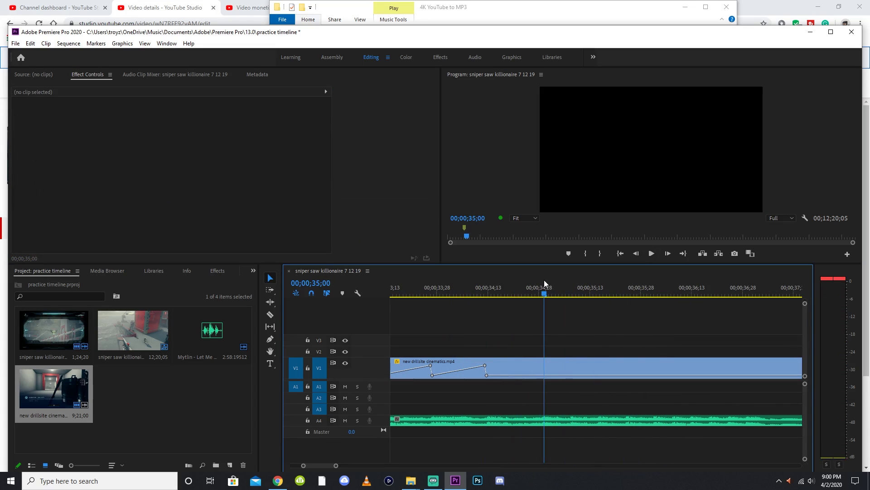
pyautogui.click(535, 370)
pyautogui.click(175, 206)
pyautogui.write('100')
pyautogui.press('Return')
pyautogui.click(539, 317)
# - Play the sequence from 00;00;30;02 to review the opacity flashes against the beat, and place the playhead at 00;00;35;13
pyautogui.press('-')
pyautogui.press('-')
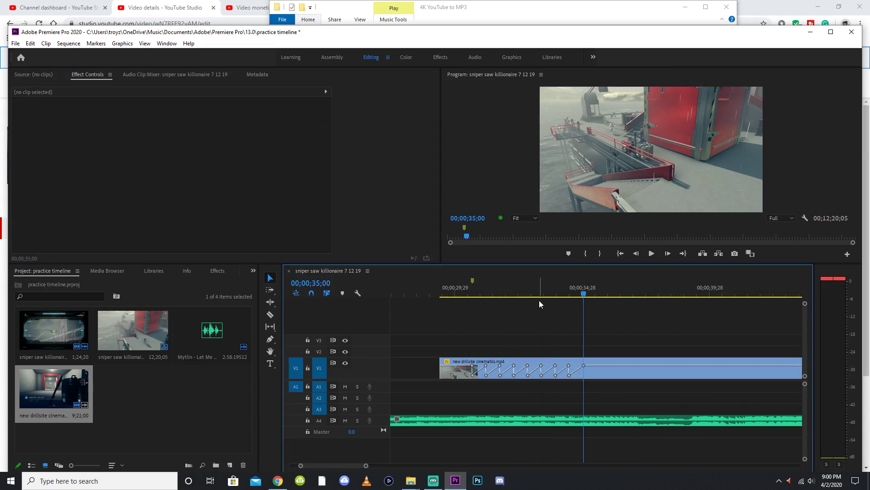
pyautogui.click(459, 290)
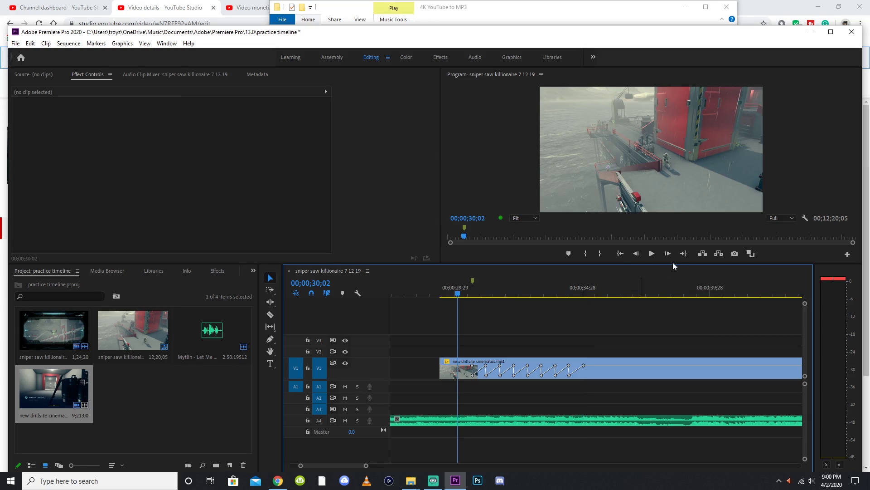
pyautogui.click(649, 254)
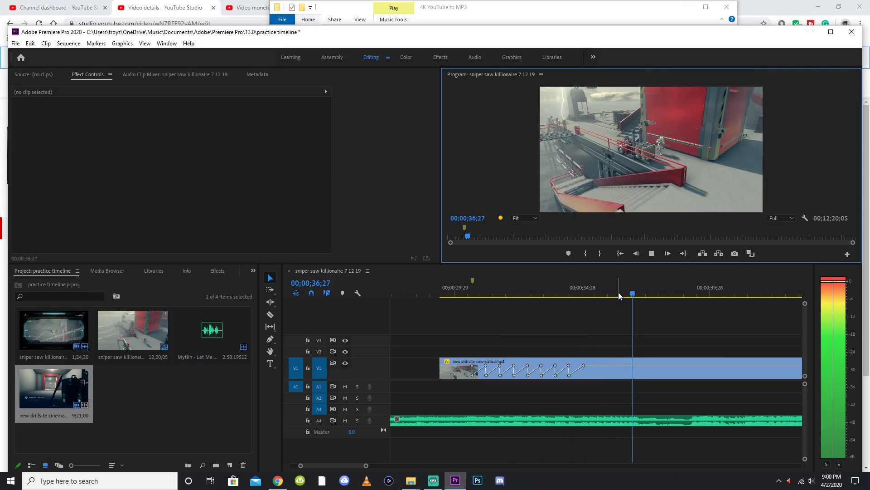
pyautogui.click(649, 294)
pyautogui.press('=')
pyautogui.click(491, 289)
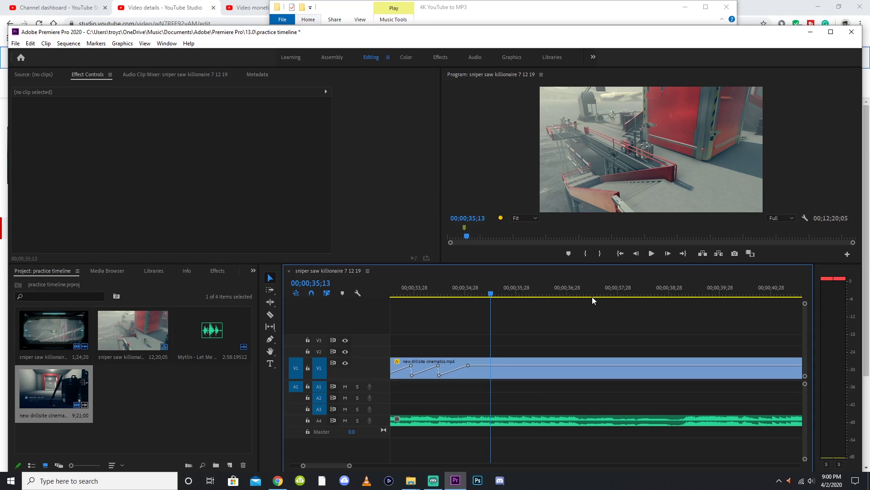
# - Play on from 00;00;35;13 and cut the new drillsite cinematics clip at 00;00;37;02
pyautogui.press('space')
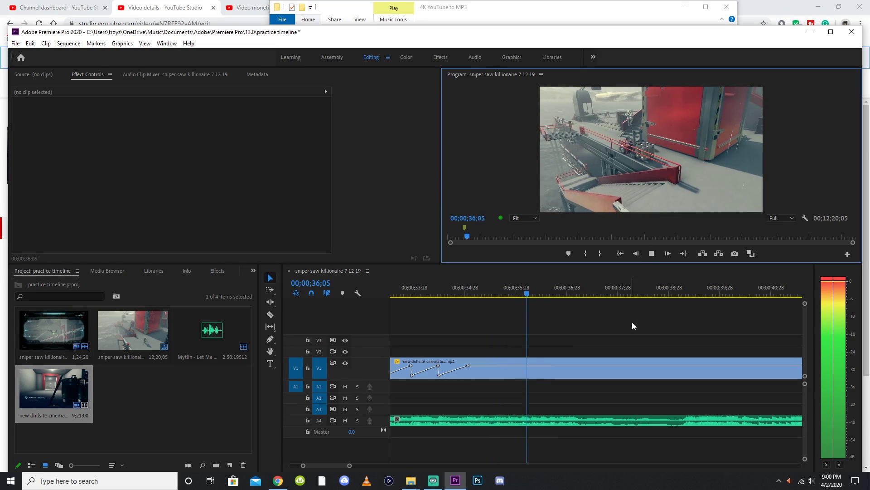
pyautogui.press('=')
pyautogui.moveTo(529, 292); pyautogui.dragTo(563, 290)
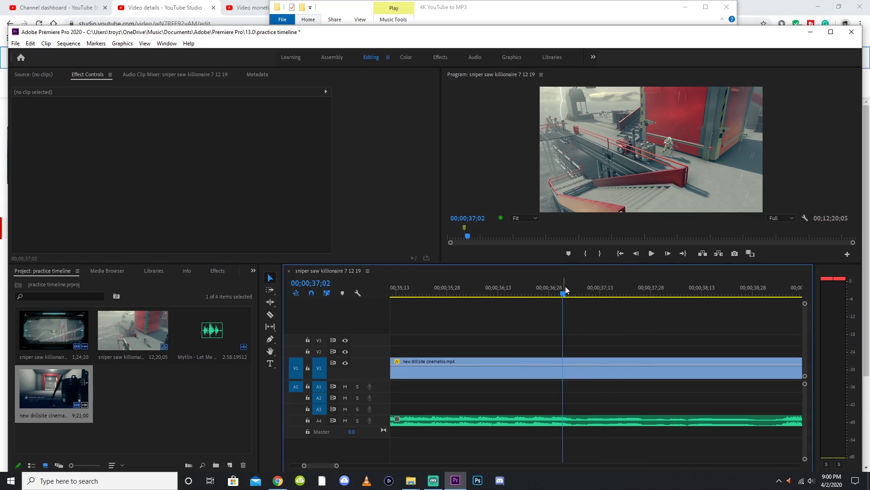
pyautogui.press('-')
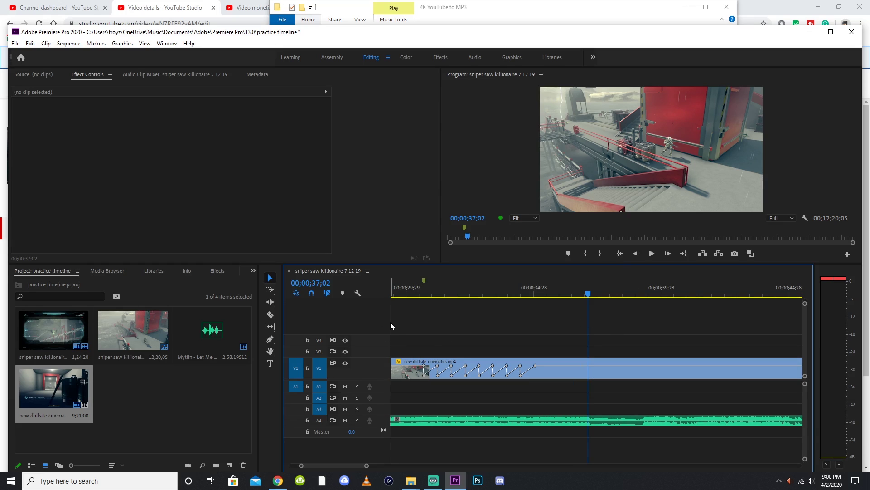
pyautogui.click(270, 315)
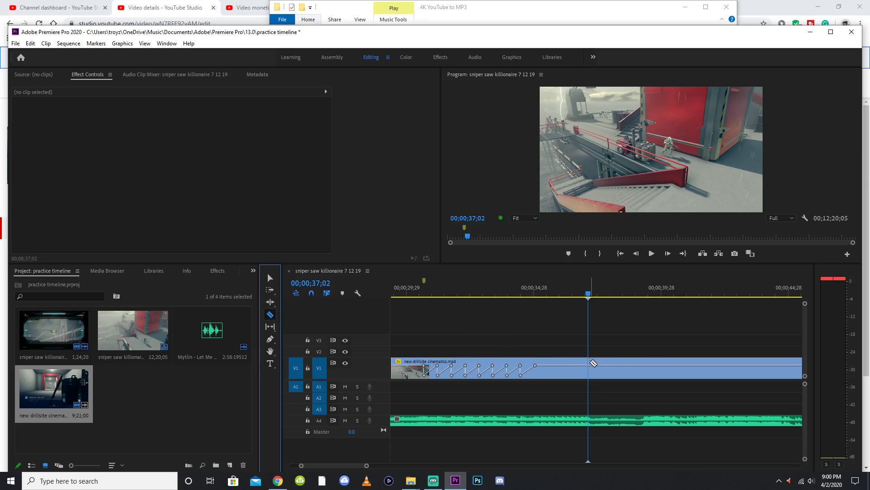
pyautogui.click(590, 363)
pyautogui.press('v')
pyautogui.press('=')
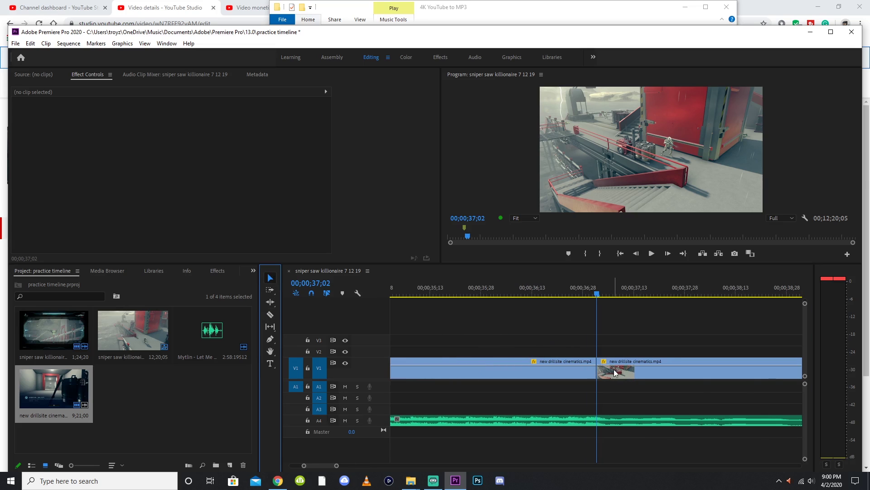
# - Delete the remainder of the new drillsite cinematics clip after the cut at 00;00;37;02
pyautogui.click(615, 372)
pyautogui.press('-')
pyautogui.press('-')
pyautogui.press('-')
pyautogui.press('-')
pyautogui.press('-')
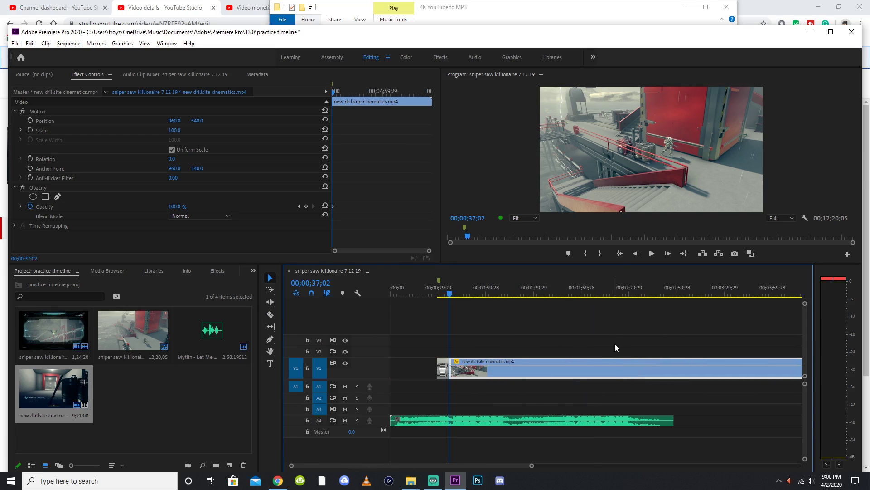
pyautogui.press('-')
pyautogui.press('-')
pyautogui.press('Delete')
# - Move the sniper saw killionaire clip directly behind the trimmed cinematic at 00;00;37;02 and check its footage at 00;00;44;02
pyautogui.moveTo(656, 375); pyautogui.dragTo(487, 375)
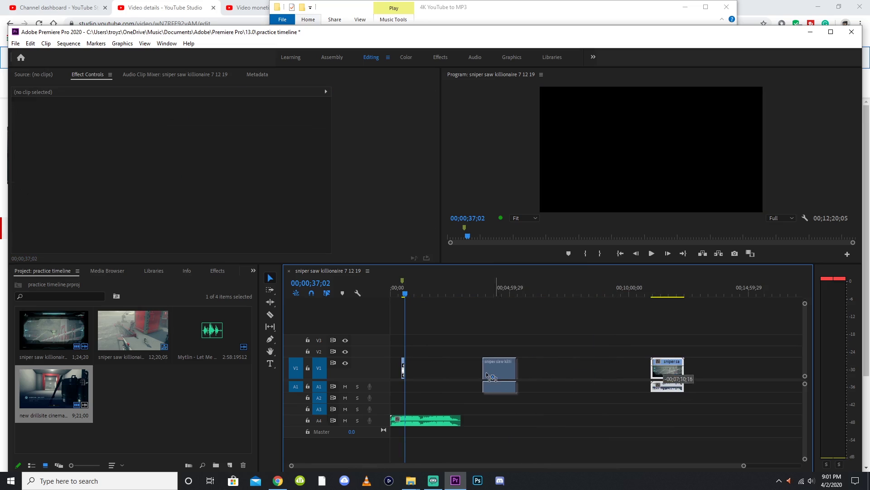
pyautogui.moveTo(647, 288); pyautogui.dragTo(684, 287)
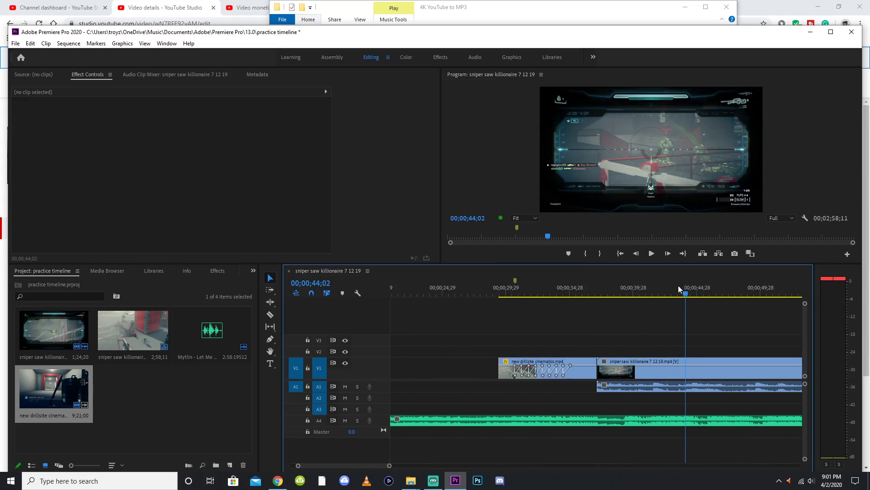
pyautogui.press('-')
pyautogui.press('-')
pyautogui.press('=')
pyautogui.press('=')
pyautogui.press('=')
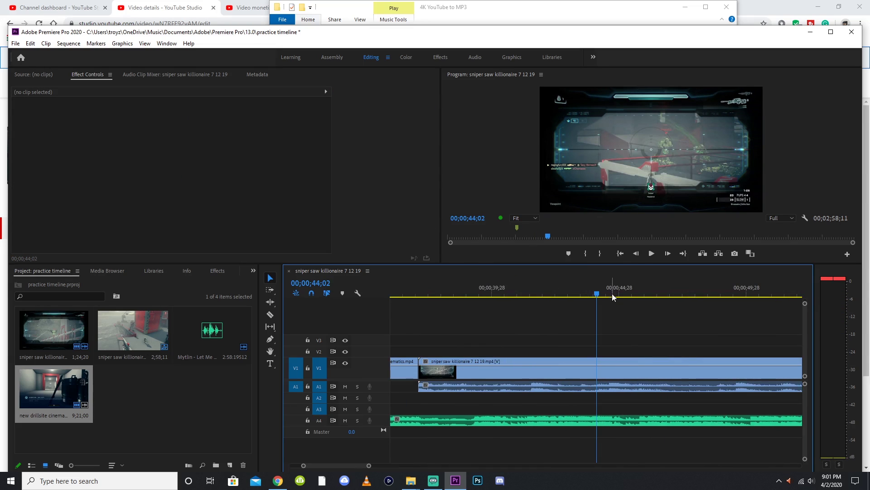
# - Scrub the opening of the sniper saw killionaire clip to locate the shot and place the playhead at 00;00;37;18
pyautogui.moveTo(598, 289); pyautogui.dragTo(576, 287)
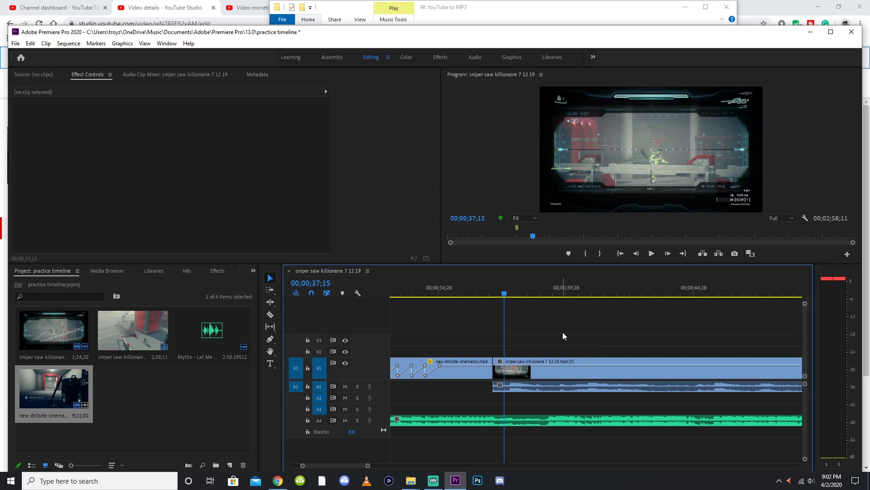
pyautogui.press('=')
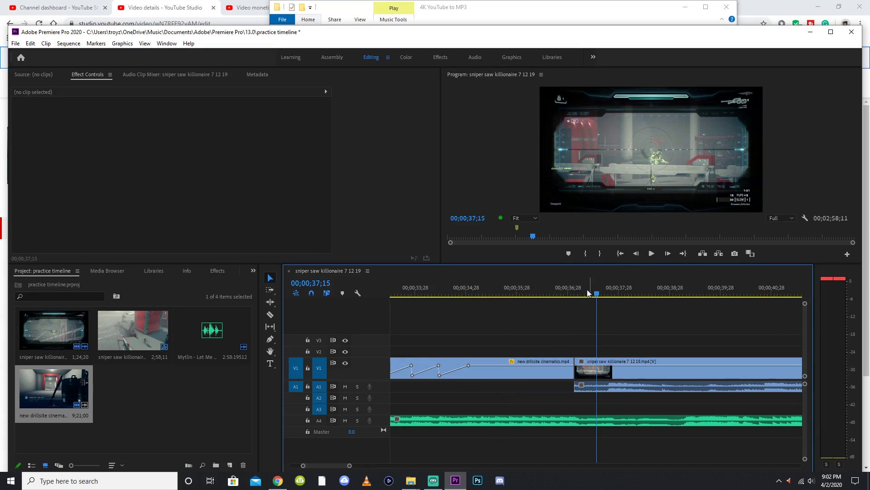
pyautogui.hotkey('ctrl', 's')
pyautogui.click(657, 293)
pyautogui.press('=')
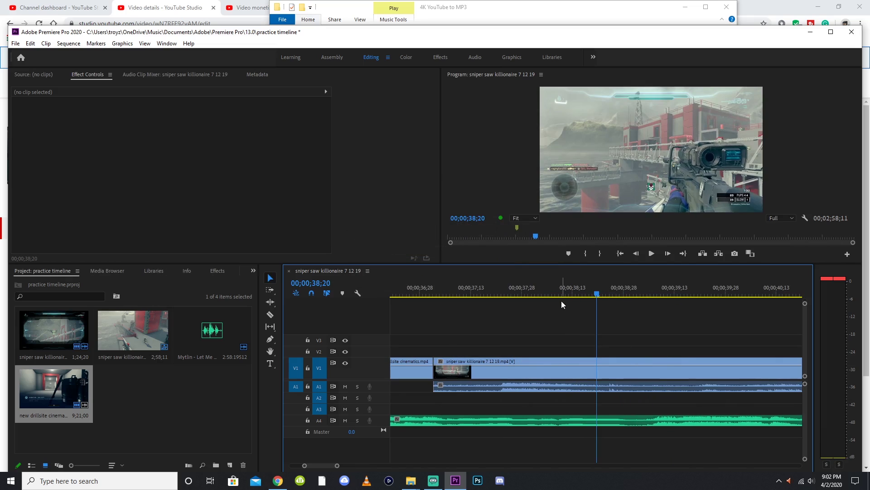
pyautogui.click(546, 293)
pyautogui.moveTo(546, 293); pyautogui.dragTo(488, 298)
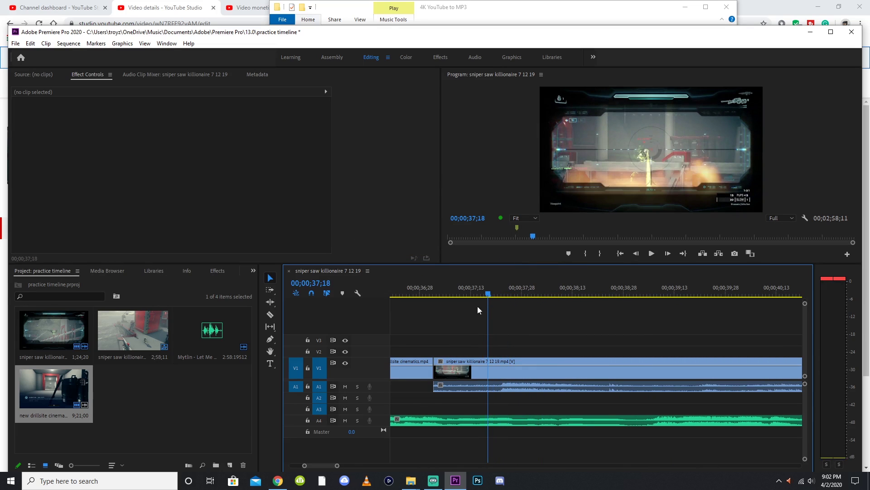
# - Cut the sniper saw killionaire clip at the shot at 00;00;37;18
pyautogui.click(270, 314)
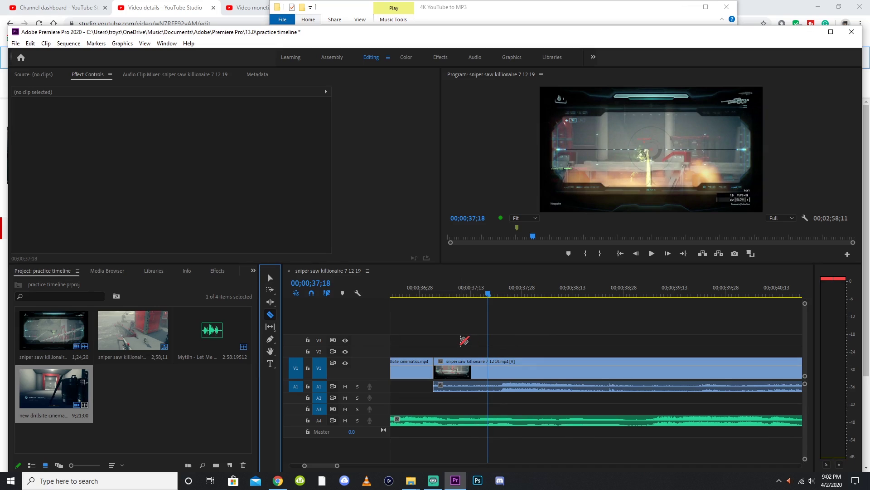
pyautogui.click(539, 340)
pyautogui.press('Left')
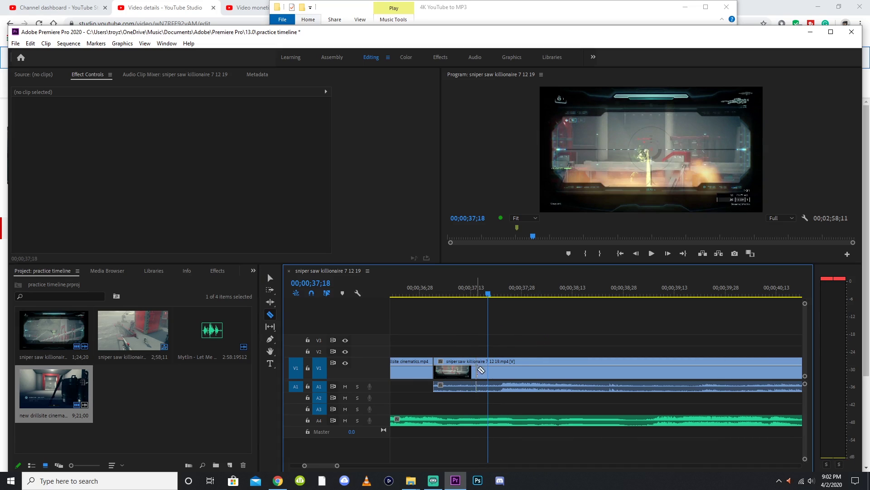
pyautogui.click(489, 368)
pyautogui.click(270, 279)
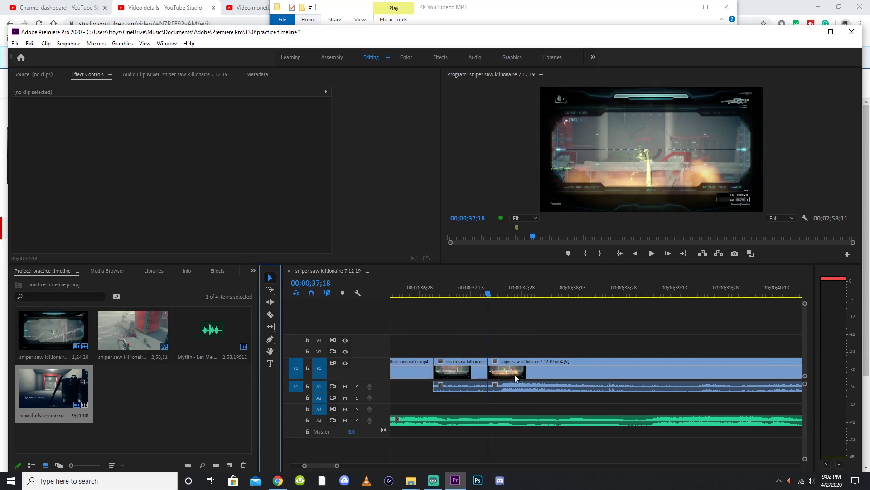
# - Shift the second part of the sniper saw killionaire clip later so it starts at the music change at 00;00;39;09
pyautogui.moveTo(515, 374); pyautogui.dragTo(749, 363)
pyautogui.click(660, 326)
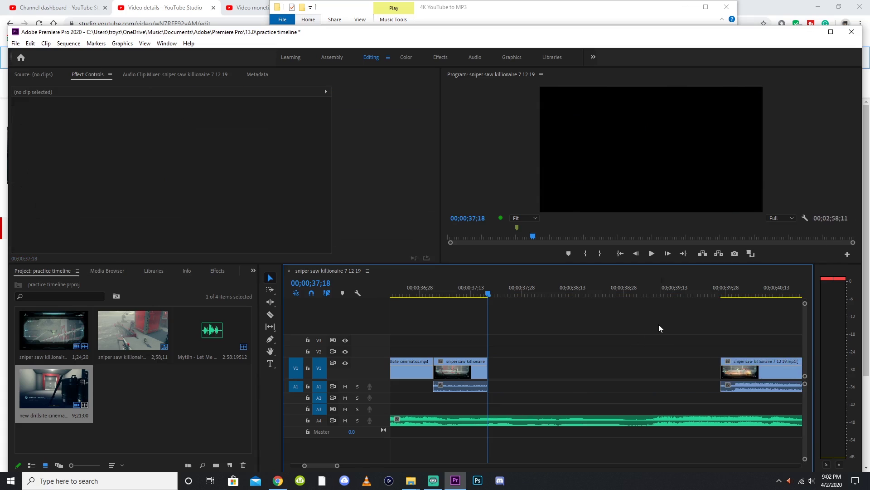
pyautogui.press('-')
pyautogui.press('-')
pyautogui.press('=')
pyautogui.moveTo(608, 293); pyautogui.dragTo(646, 283)
pyautogui.press('-')
pyautogui.press('=')
pyautogui.press('=')
pyautogui.click(653, 255)
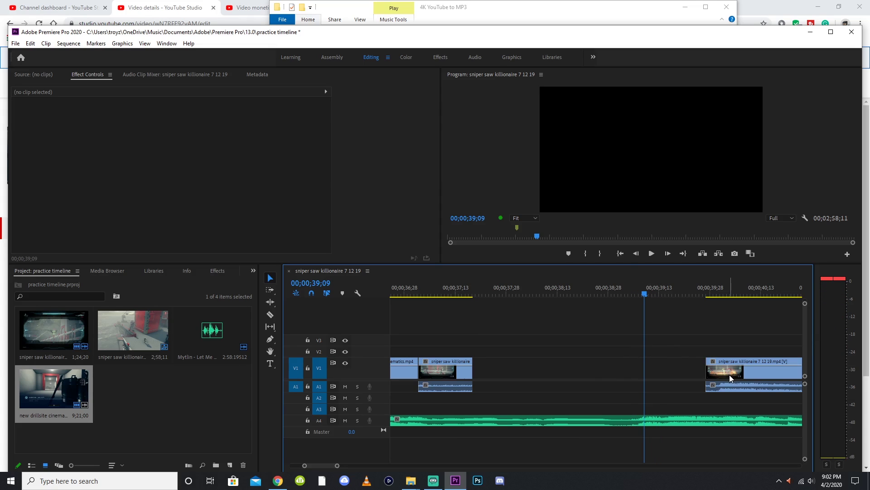
pyautogui.moveTo(730, 375); pyautogui.dragTo(671, 377)
pyautogui.click(586, 349)
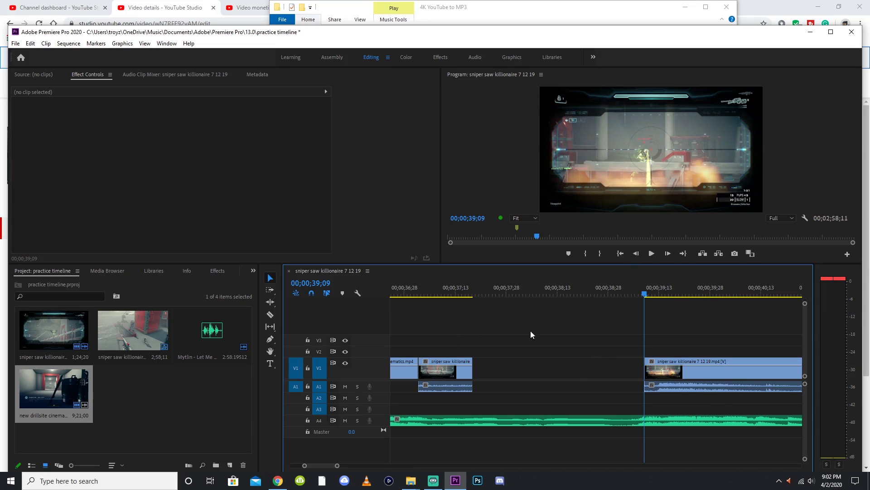
# - Rate-stretch the short first piece of the sniper clip to about 24% speed so it fills the gap up to 00;00;39;09
pyautogui.press('-')
pyautogui.press('-')
pyautogui.press('=')
pyautogui.press('=')
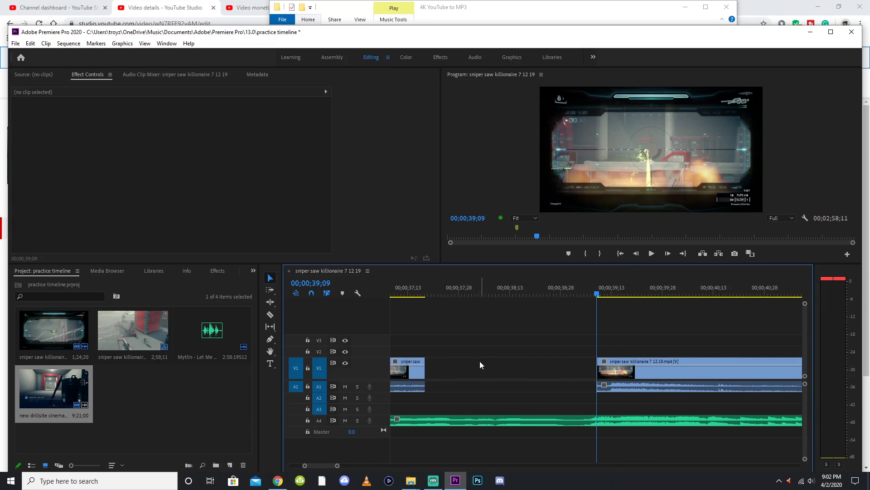
pyautogui.press('-')
pyautogui.click(499, 371)
pyautogui.click(499, 288)
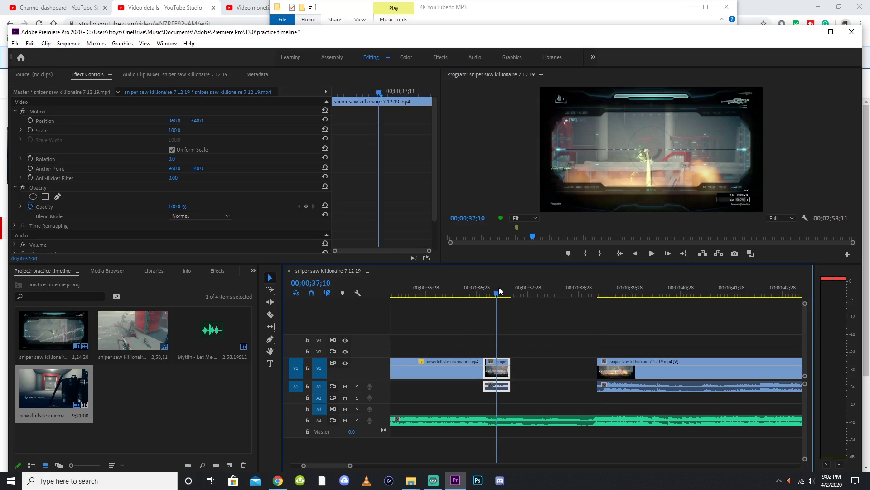
pyautogui.click(499, 289)
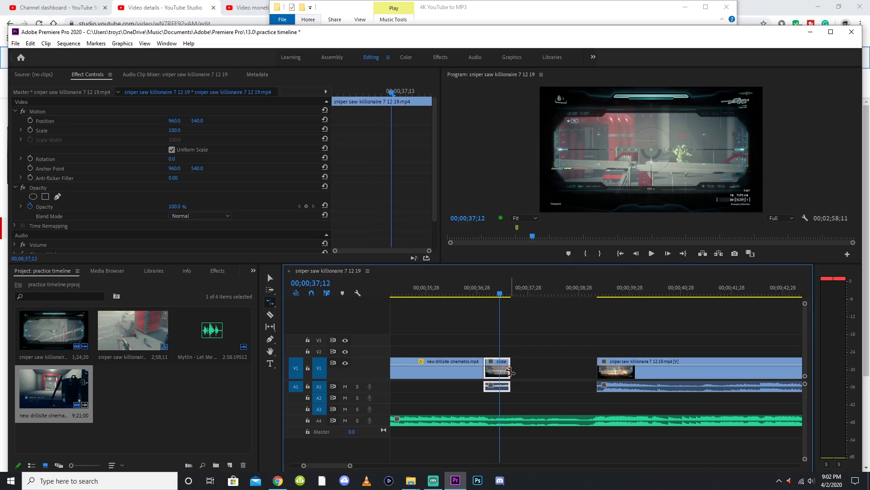
pyautogui.click(270, 302)
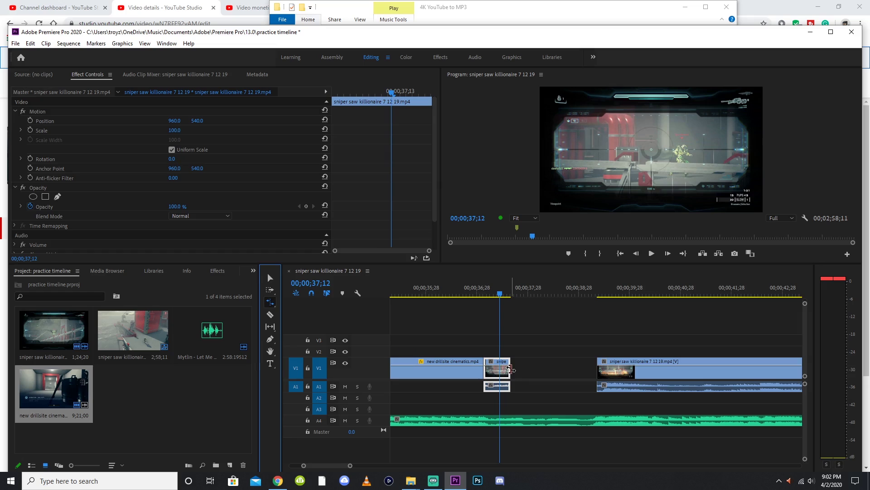
pyautogui.moveTo(510, 369); pyautogui.dragTo(596, 369)
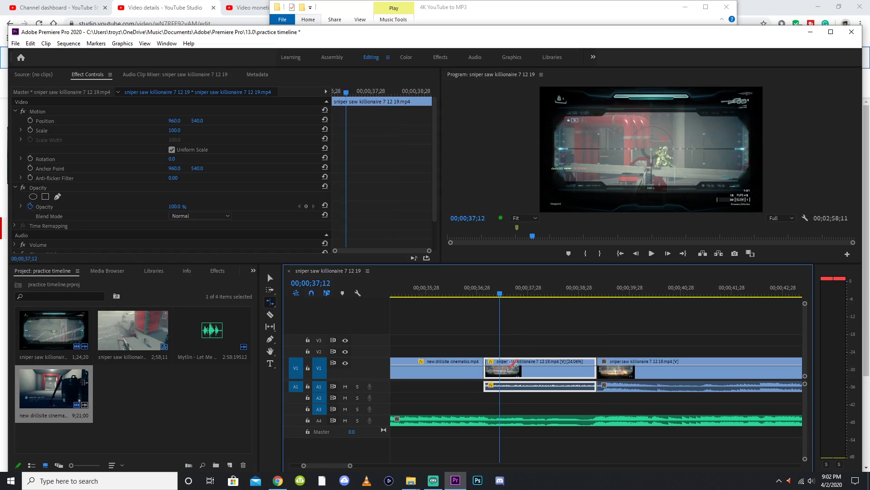
# - Set the slowed sniper piece's time interpolation to Optical Flow in its speed and duration settings
pyautogui.click(572, 295)
pyautogui.rightClick(521, 371)
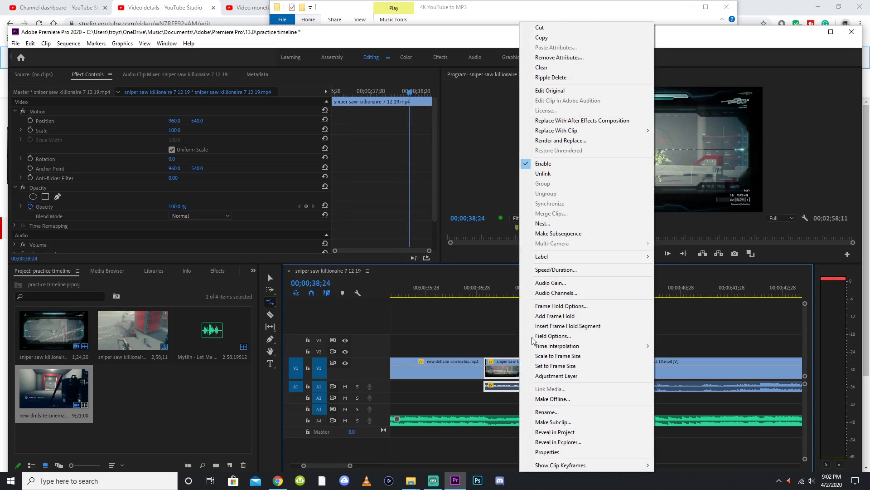
pyautogui.click(556, 270)
pyautogui.click(453, 292)
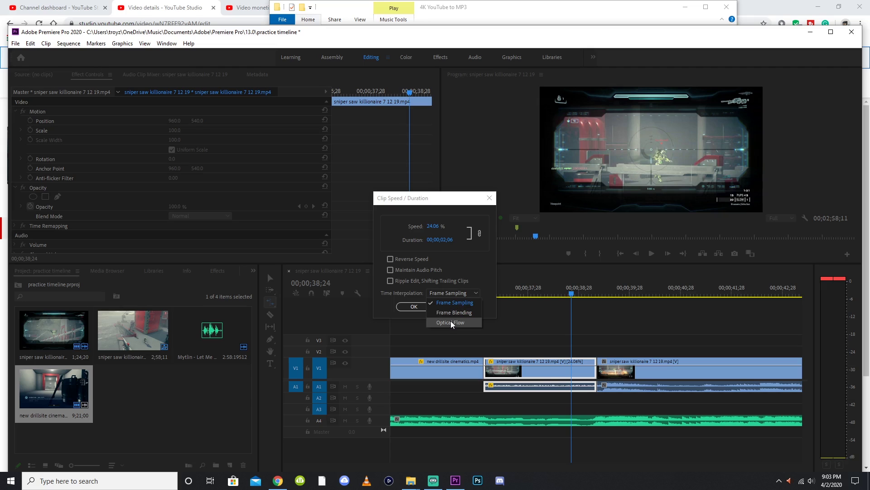
pyautogui.click(451, 323)
pyautogui.click(415, 308)
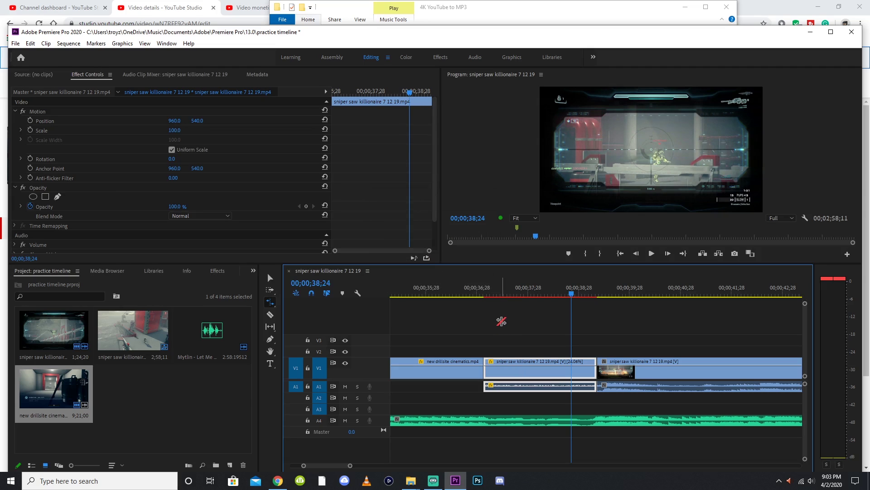
# - Return the playhead to the start of the slowed sniper piece at 00;00;37;02
pyautogui.click(507, 322)
pyautogui.click(513, 294)
pyautogui.press('=')
pyautogui.press('=')
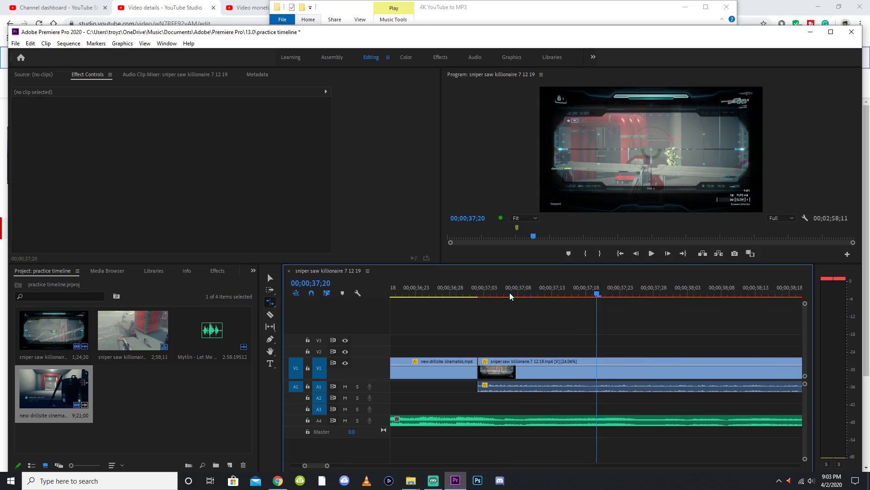
pyautogui.moveTo(492, 294); pyautogui.dragTo(479, 303)
pyautogui.press('-')
pyautogui.press('-')
pyautogui.press('-')
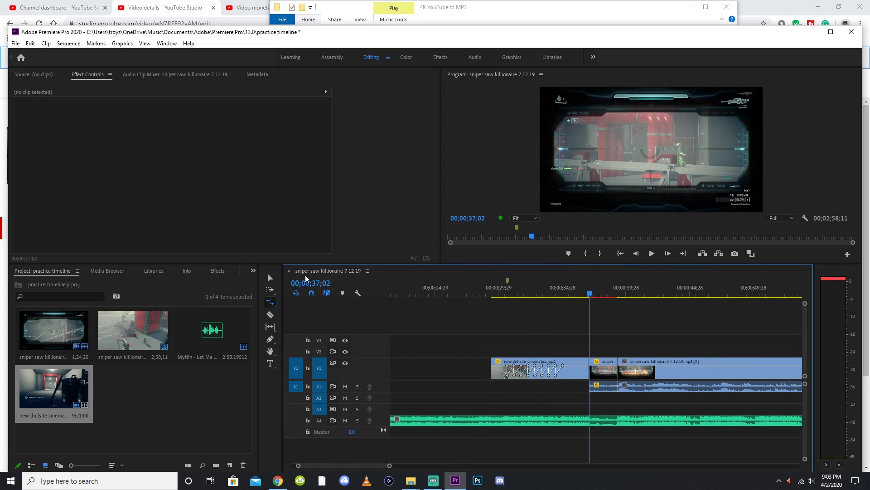
# - Switch back to the Selection tool and nest the slowed sniper piece, keeping the default sequence name
pyautogui.click(271, 277)
pyautogui.press('=')
pyautogui.press('=')
pyautogui.press('=')
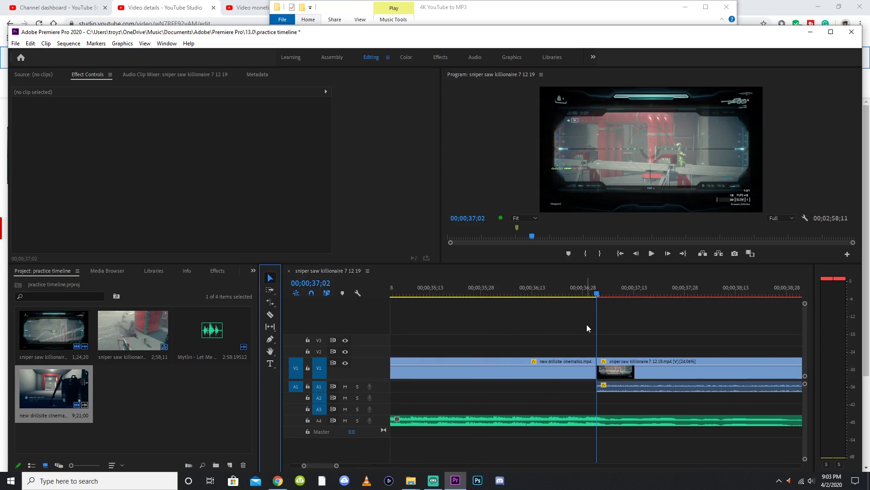
pyautogui.rightClick(645, 377)
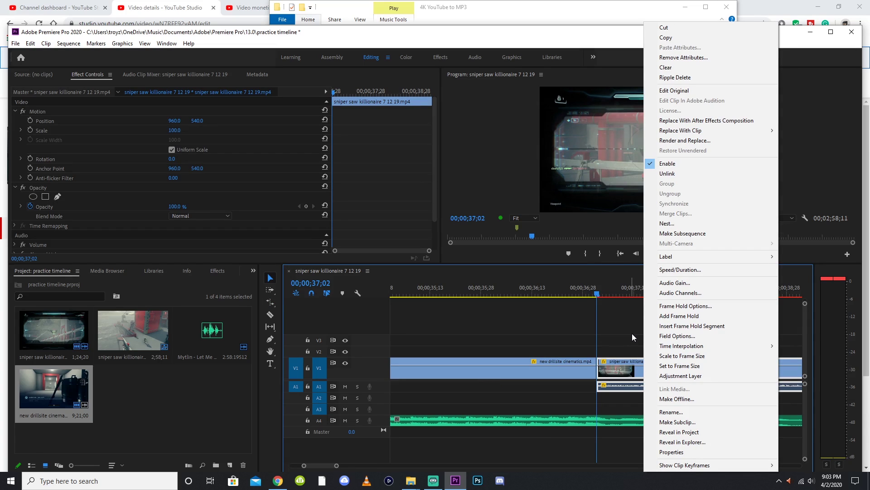
pyautogui.click(666, 223)
pyautogui.click(414, 269)
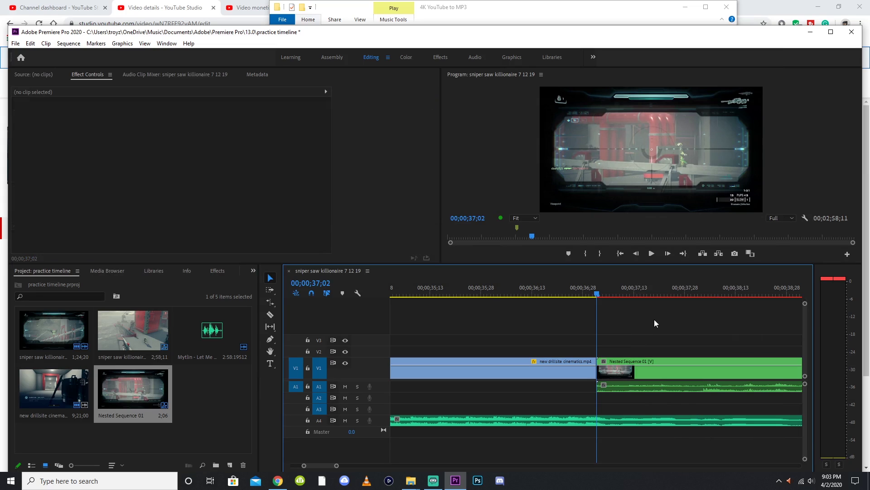
# - Scrub through the nested sequence, place the playhead at its first frame at 00;00;37;02 and select it
pyautogui.press('-')
pyautogui.press('-')
pyautogui.click(647, 289)
pyautogui.press('=')
pyautogui.press('=')
pyautogui.click(509, 293)
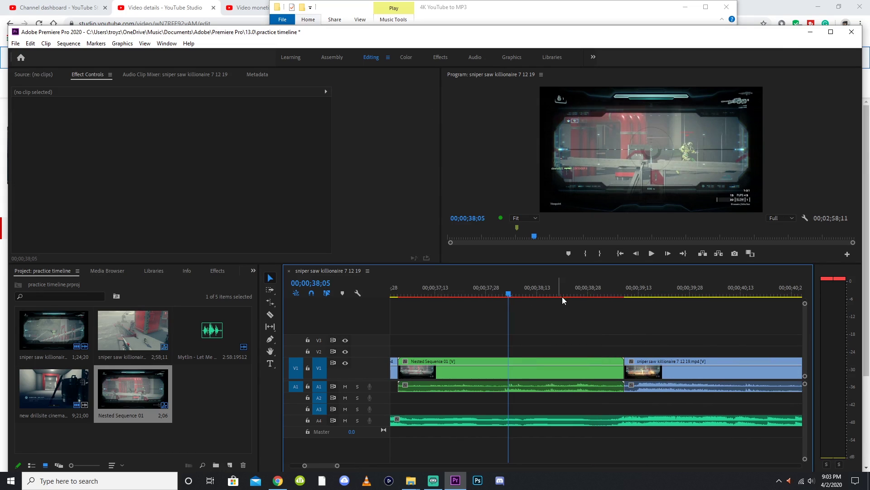
pyautogui.press('=')
pyautogui.press('-')
pyautogui.click(493, 293)
pyautogui.press('=')
pyautogui.press('=')
pyautogui.press('=')
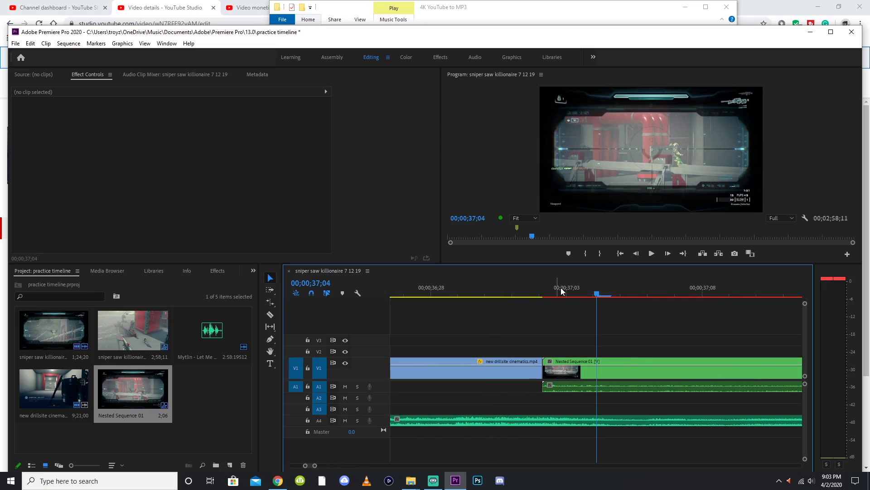
pyautogui.moveTo(562, 291); pyautogui.dragTo(540, 294)
pyautogui.click(582, 360)
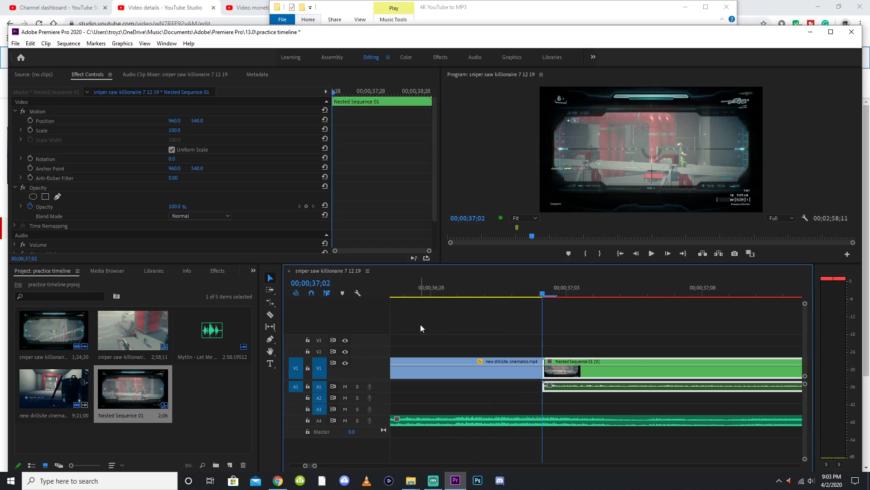
# - Set the nested sequence's opacity to 0% at its first frame, 00;00;37;02, as a keyframe
pyautogui.scroll(-2, 384, 213)
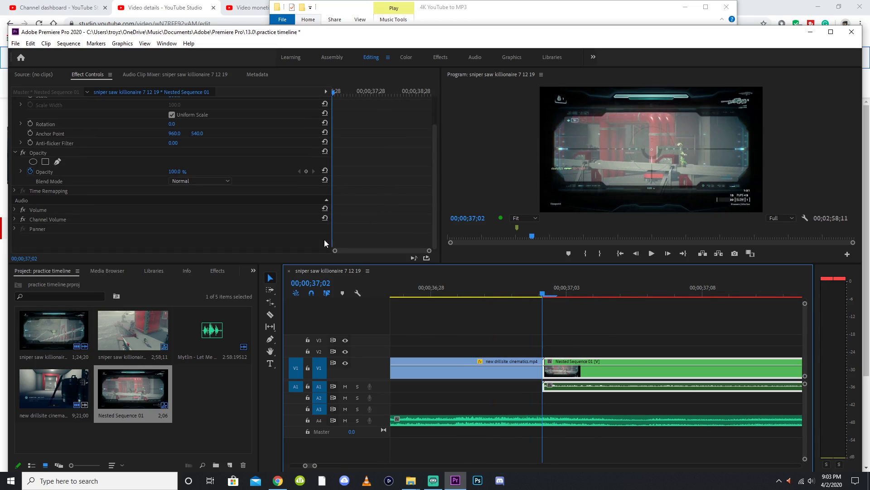
pyautogui.click(181, 171)
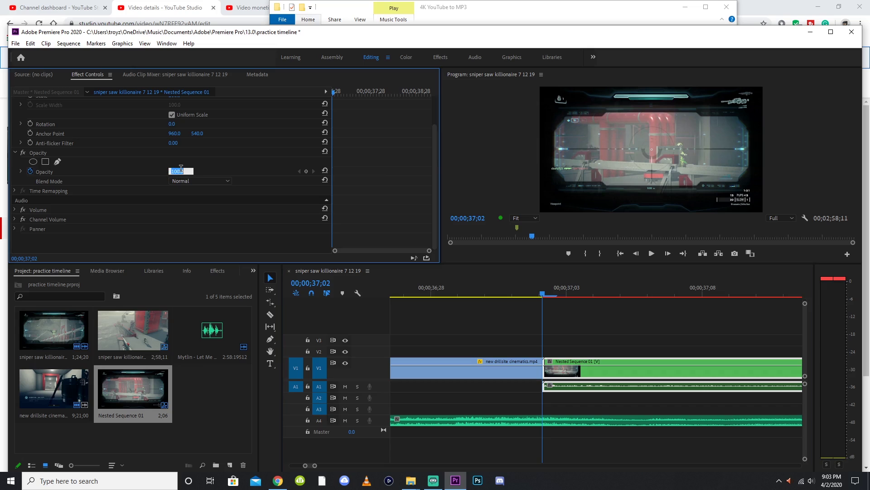
pyautogui.write('0')
pyautogui.press('Return')
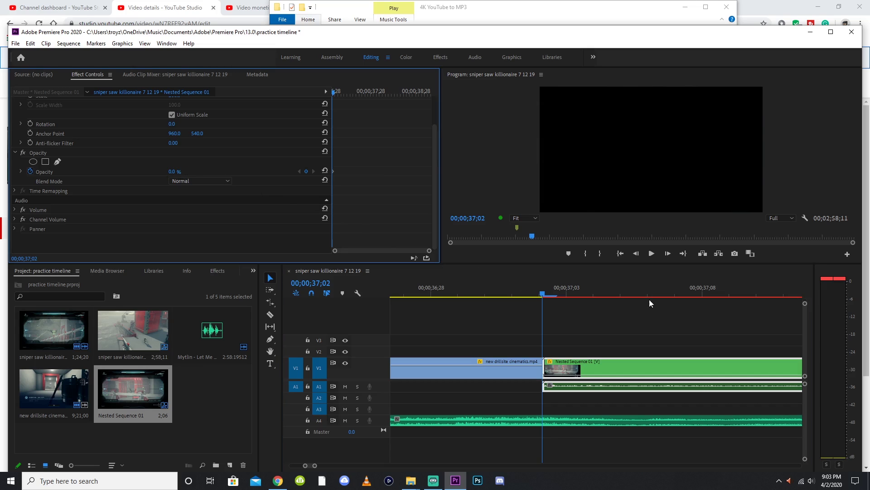
# - Add an 80% opacity keyframe to the nested sequence at 00;00;38;03
pyautogui.click(639, 300)
pyautogui.press('-')
pyautogui.press('-')
pyautogui.press('-')
pyautogui.press('-')
pyautogui.press('-')
pyautogui.press('=')
pyautogui.moveTo(612, 293); pyautogui.dragTo(657, 293)
pyautogui.click(641, 361)
pyautogui.click(650, 292)
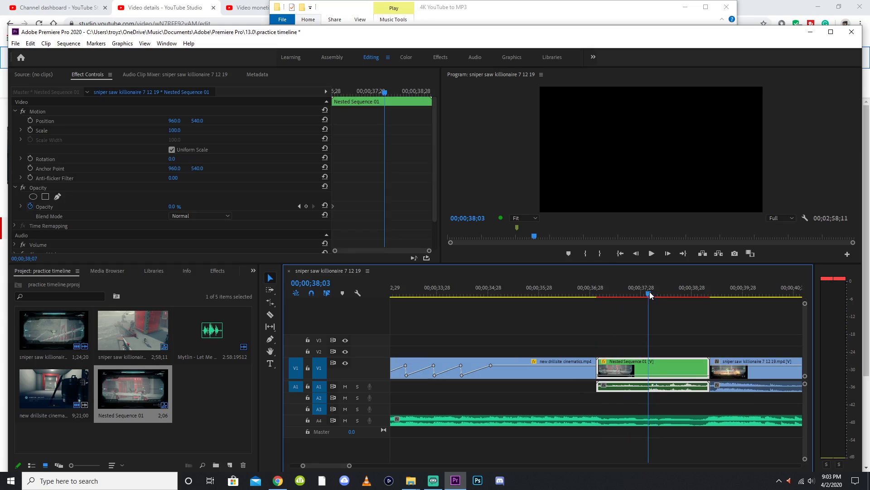
pyautogui.click(174, 207)
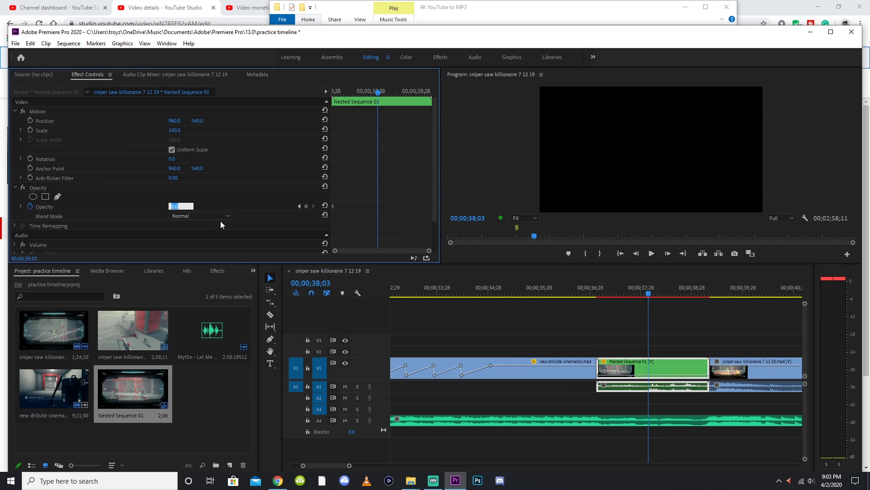
pyautogui.write('80')
pyautogui.press('Return')
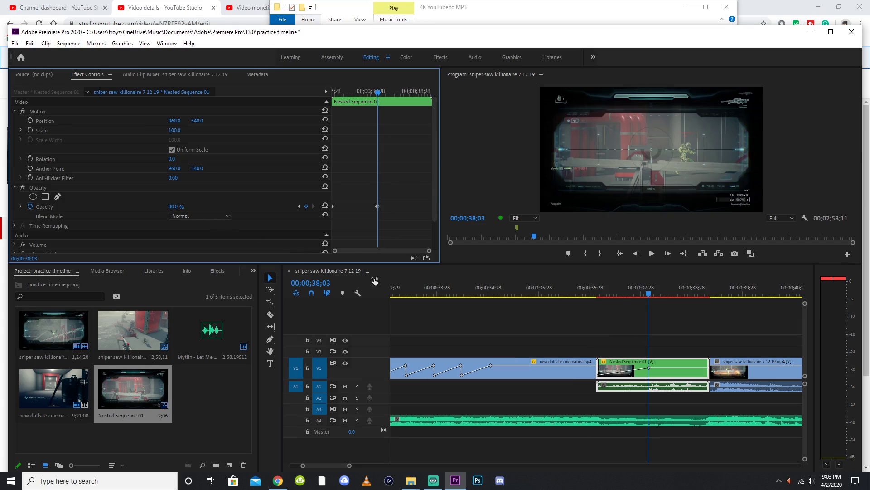
# - Search the effects for "gau" and apply the Gaussian Blur video effect to the nested sequence
pyautogui.click(216, 271)
pyautogui.click(73, 281)
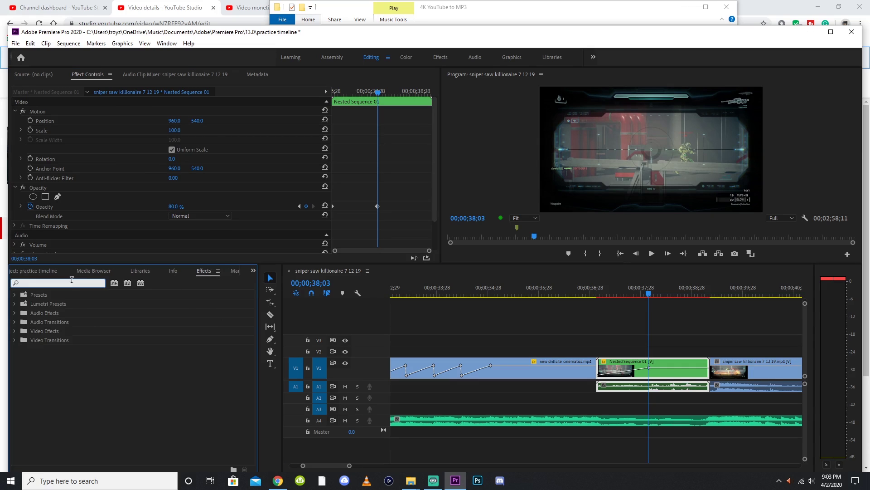
pyautogui.write('gau')
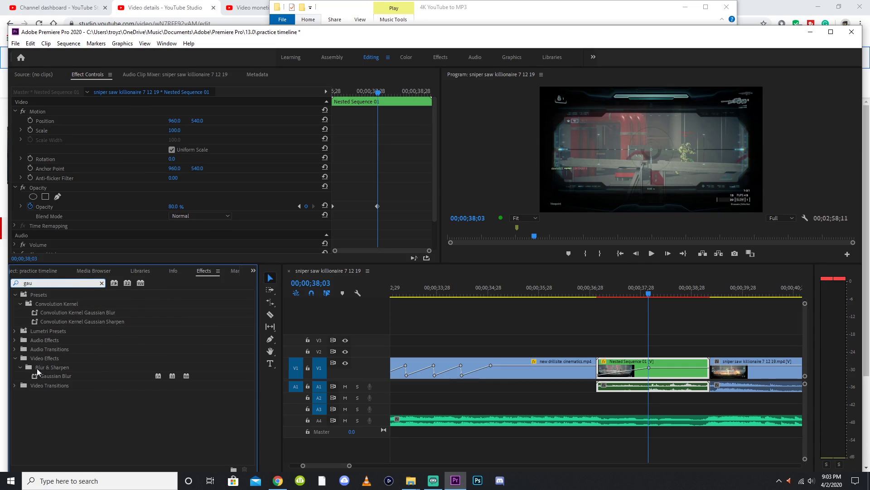
pyautogui.moveTo(53, 375); pyautogui.dragTo(636, 366)
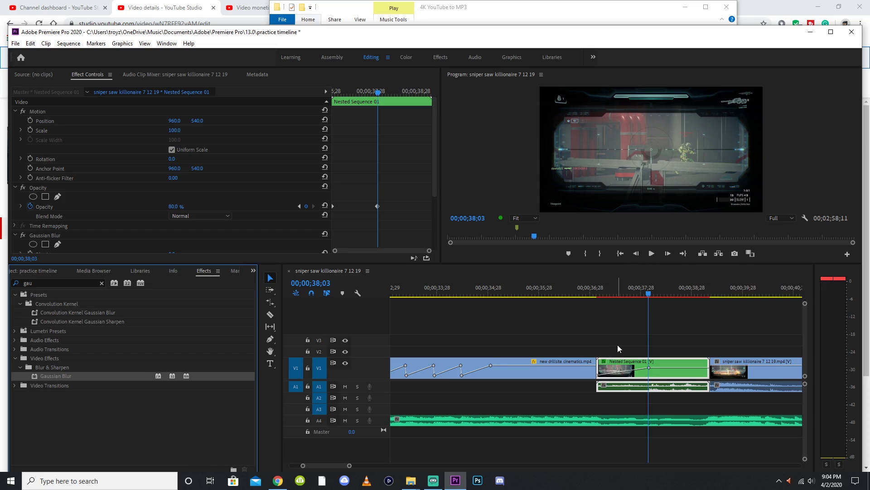
# - Keyframe the Gaussian Blur's blurriness at 70 on the nested sequence's first frame, 00;00;37;02
pyautogui.click(633, 329)
pyautogui.press('=')
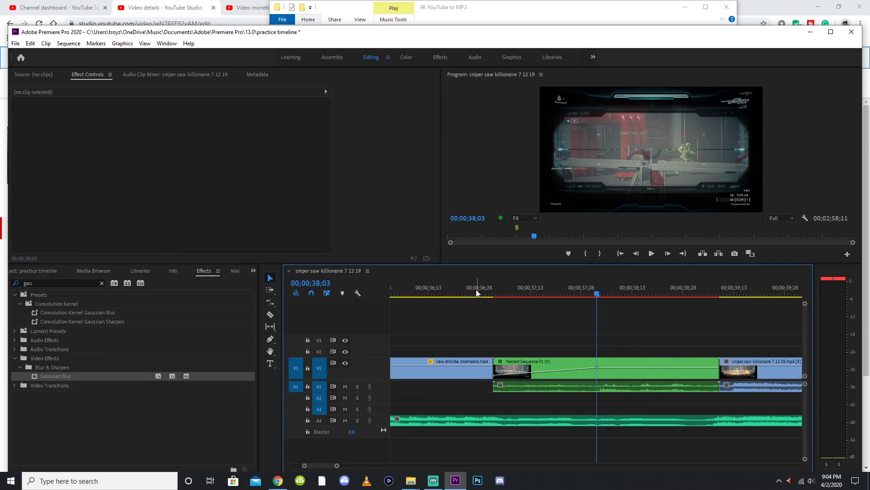
pyautogui.click(494, 288)
pyautogui.click(510, 366)
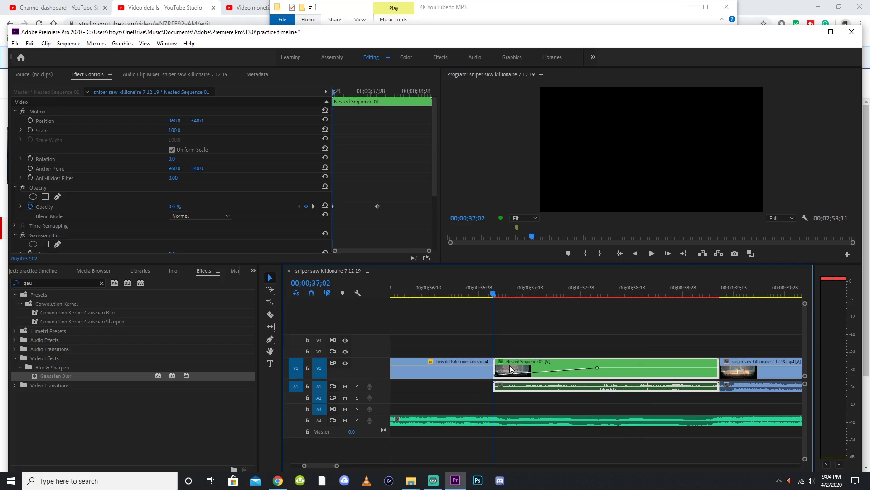
pyautogui.scroll(-4, 253, 233)
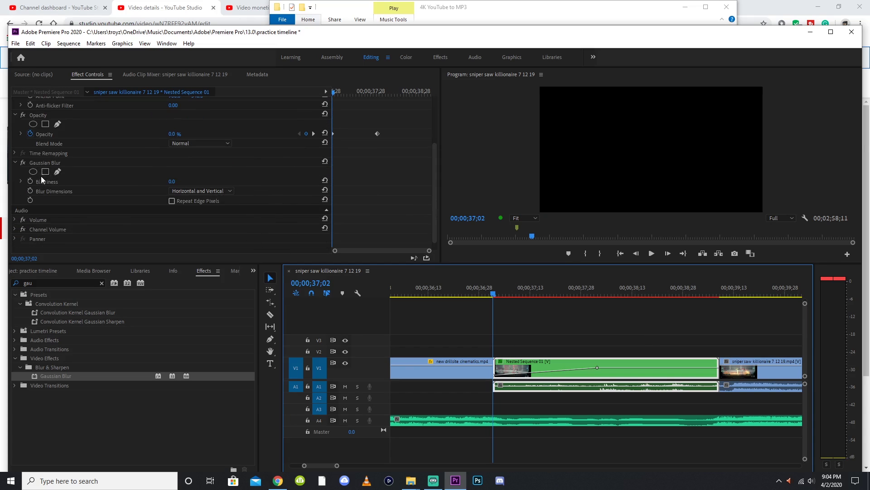
pyautogui.click(171, 181)
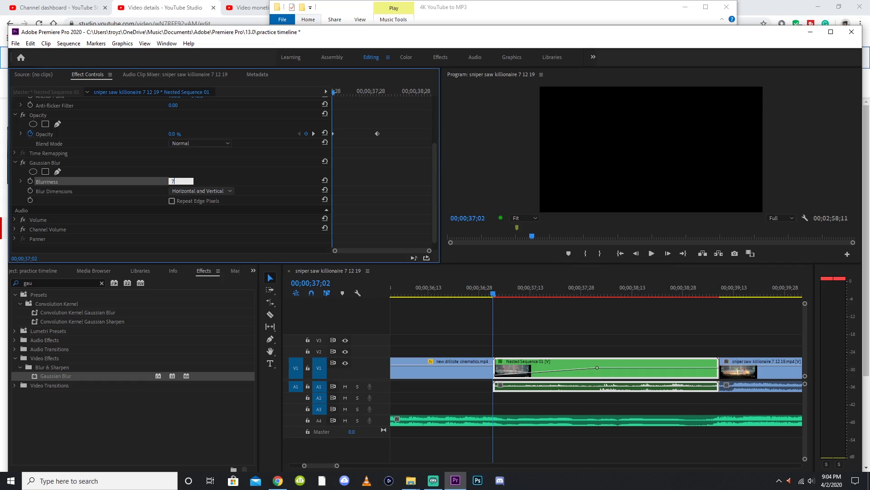
pyautogui.write('70')
pyautogui.press('Return')
# - Set the Gaussian Blur's blurriness to 2 at the end of the nested sequence, 00;00;39;09
pyautogui.click(719, 295)
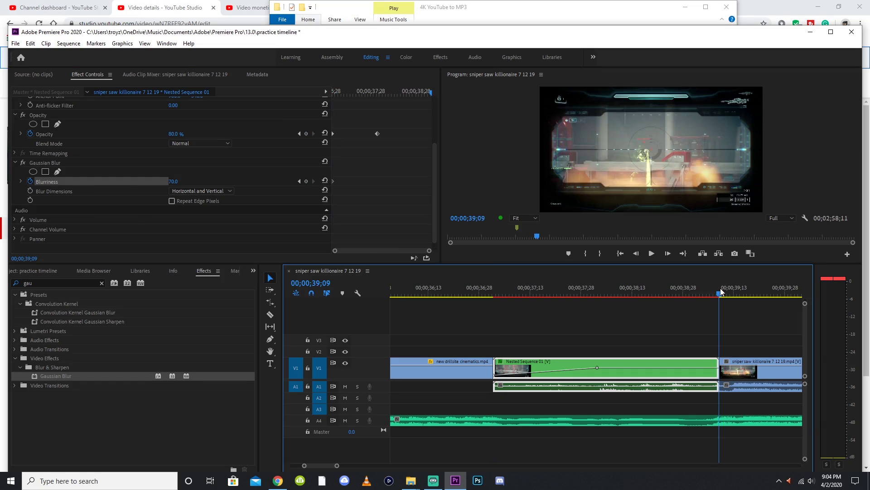
pyautogui.click(174, 181)
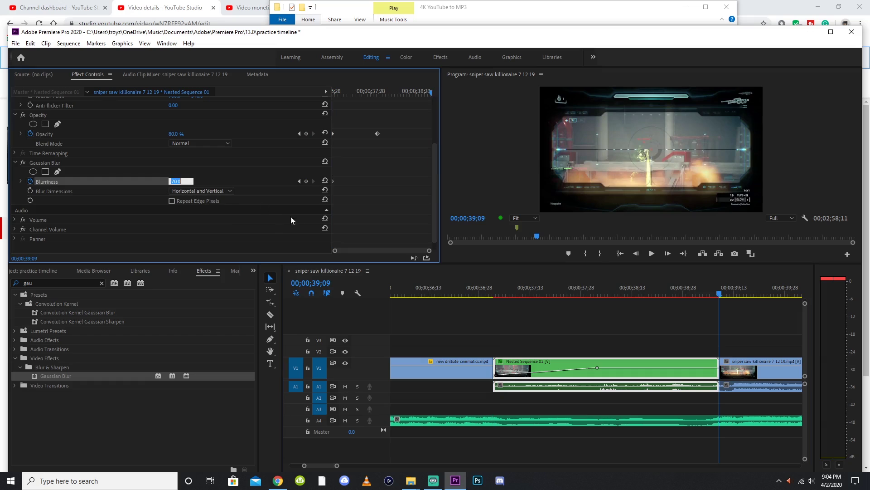
pyautogui.write('2')
pyautogui.press('Return')
# - Deselect the nested sequence and render the previews of the timeline's effects
pyautogui.click(590, 322)
pyautogui.press('-')
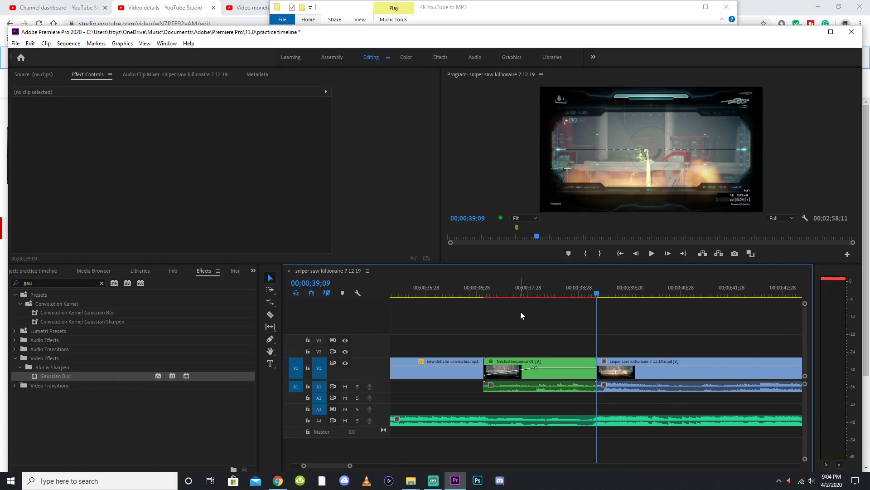
pyautogui.press('Return')
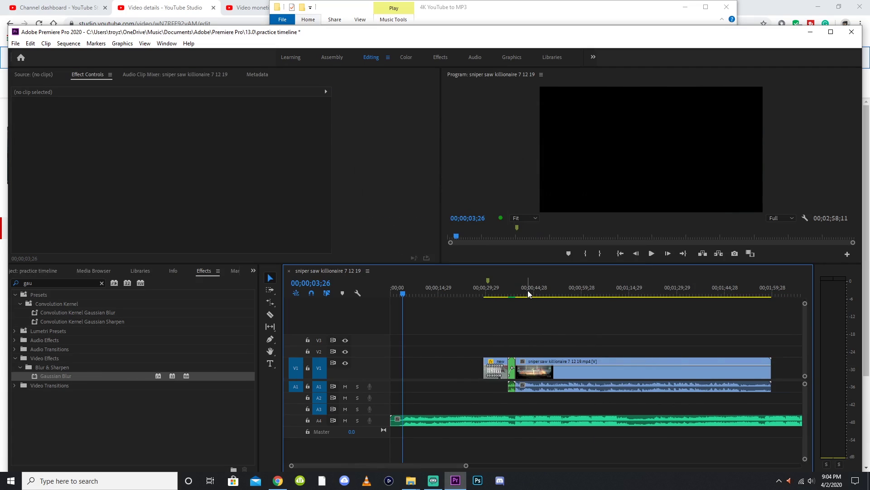
# - Play back the timeline through the nested sequence to check its fade-in and blur against the music
pyautogui.click(527, 291)
pyautogui.press('=')
pyautogui.press('=')
pyautogui.moveTo(535, 293); pyautogui.dragTo(511, 293)
pyautogui.click(652, 253)
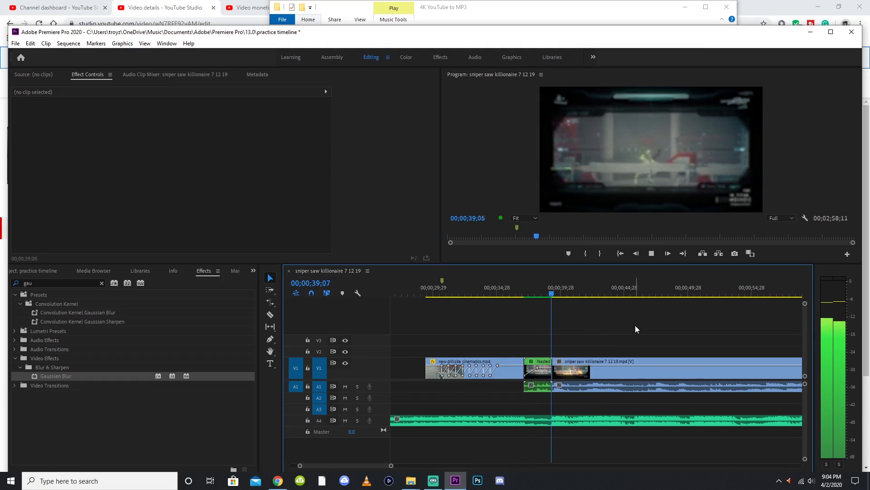
# - Place the playhead at 00;00;39;09, the first frame of the sniper clip following the nested sequence
pyautogui.press('=')
pyautogui.press('=')
pyautogui.click(548, 295)
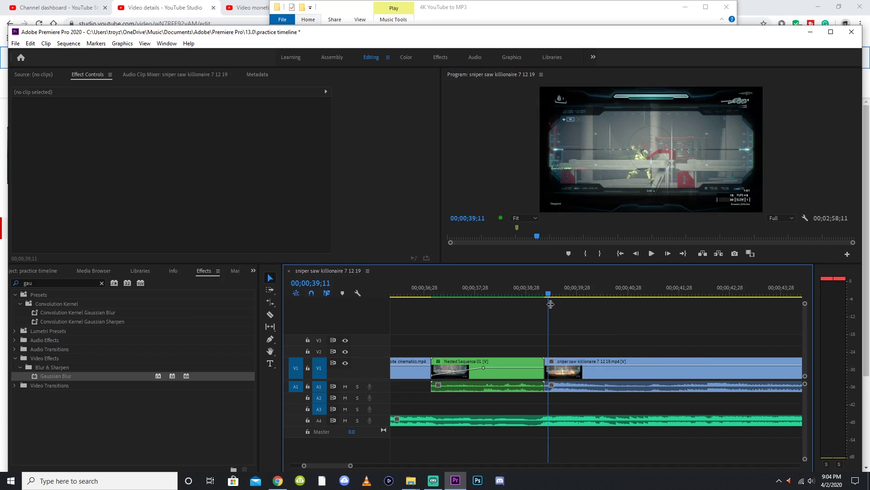
pyautogui.press('=')
pyautogui.press('=')
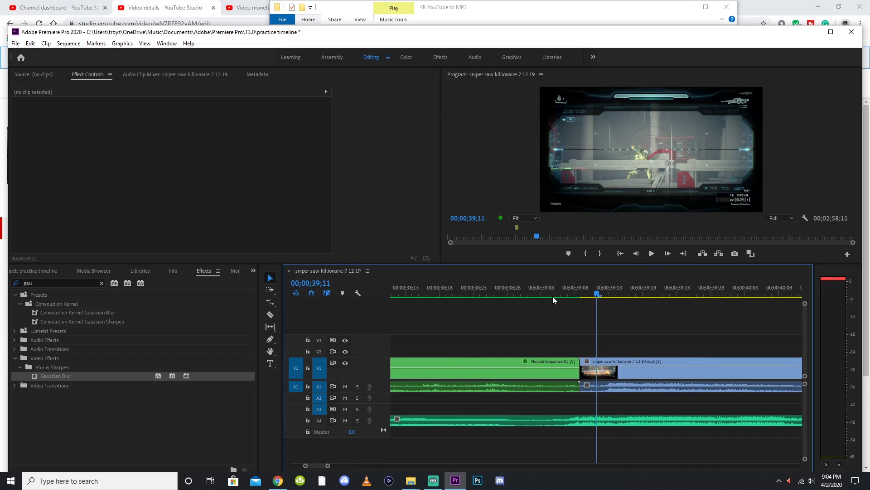
pyautogui.click(582, 296)
pyautogui.press('-')
pyautogui.press('-')
pyautogui.press('-')
pyautogui.press('-')
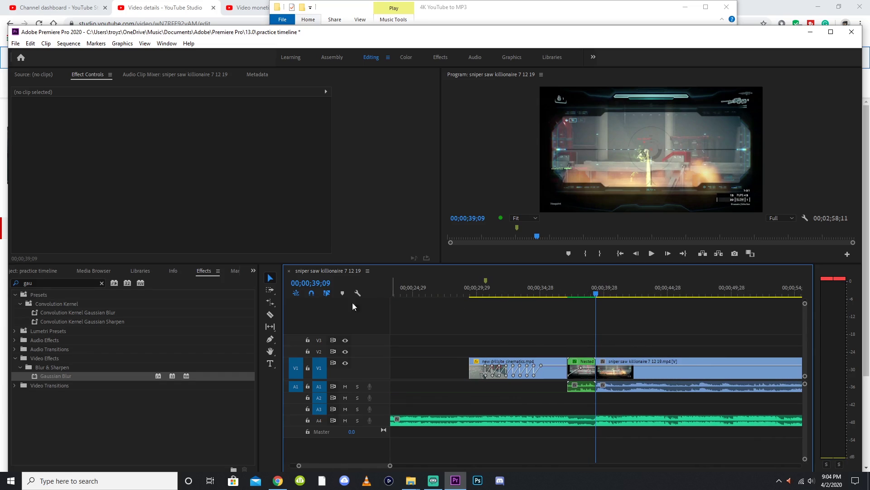
# - Search the effects for "light" and select the Lighting Effects video effect
pyautogui.moveTo(57, 282); pyautogui.dragTo(2, 283)
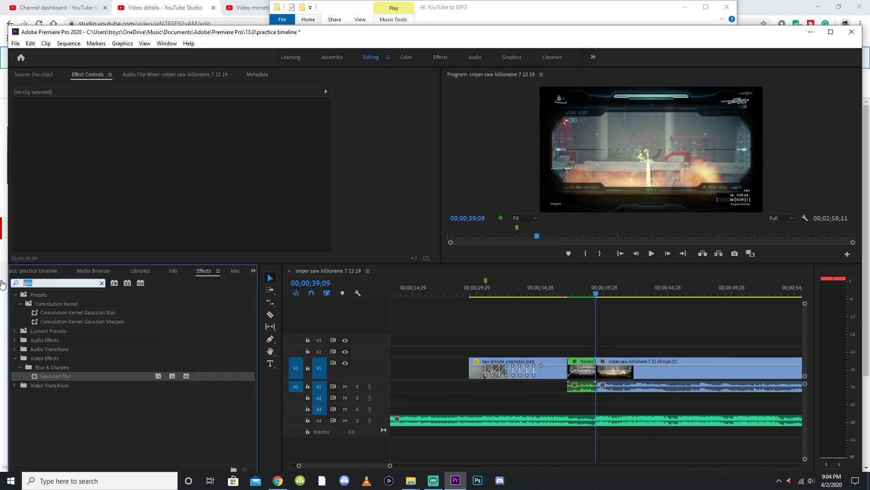
pyautogui.write('light')
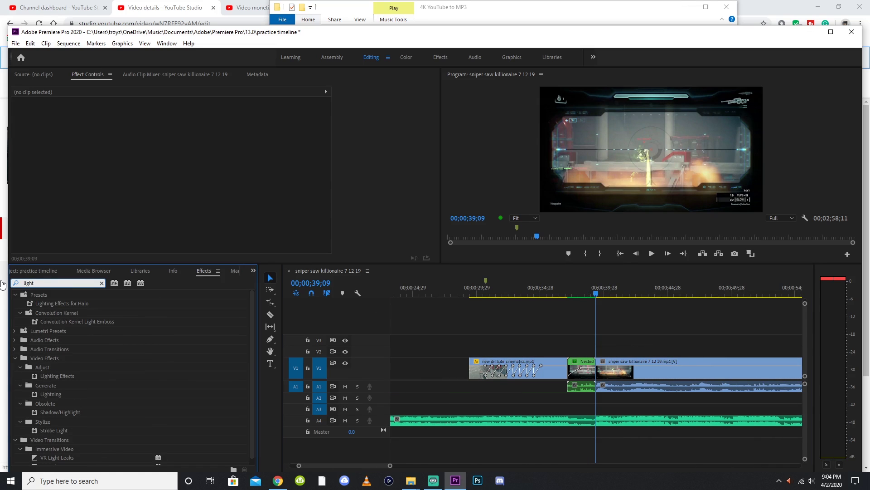
pyautogui.click(50, 302)
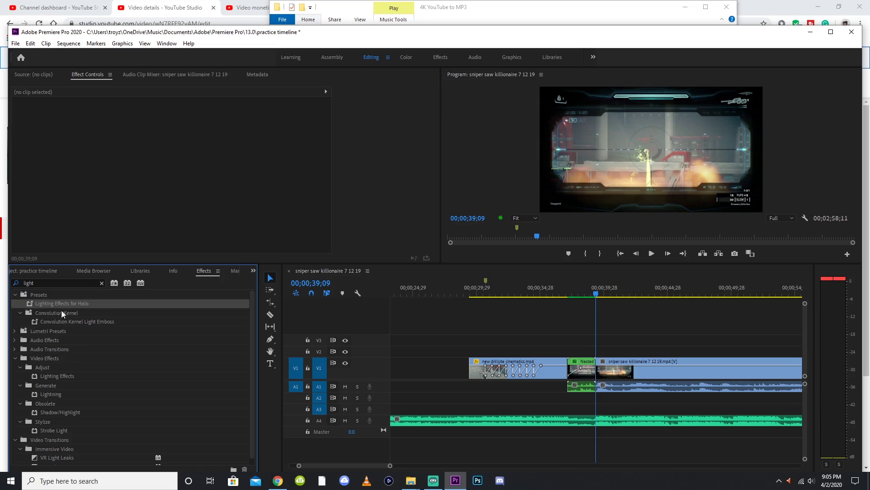
pyautogui.click(68, 375)
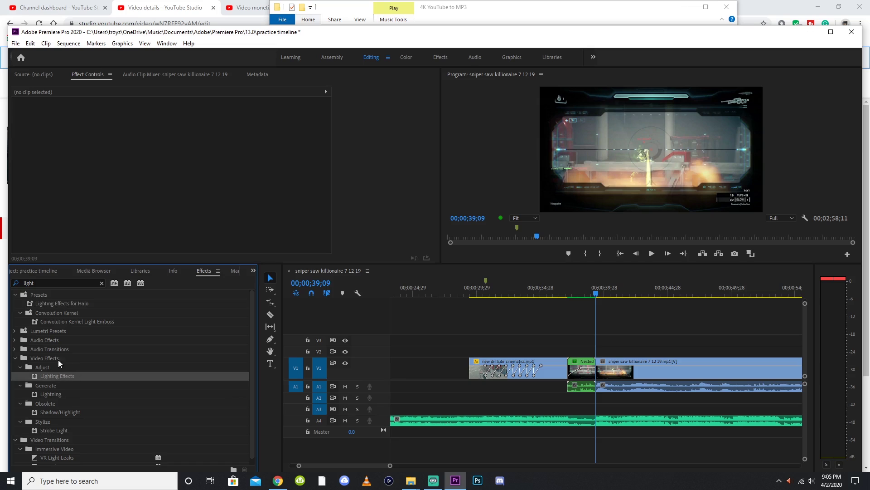
# - Create a 1920 x 1080, 23.976 fps adjustment layer with square pixels and place it on V2 above the sniper clip at 00;00;39;09
pyautogui.click(33, 271)
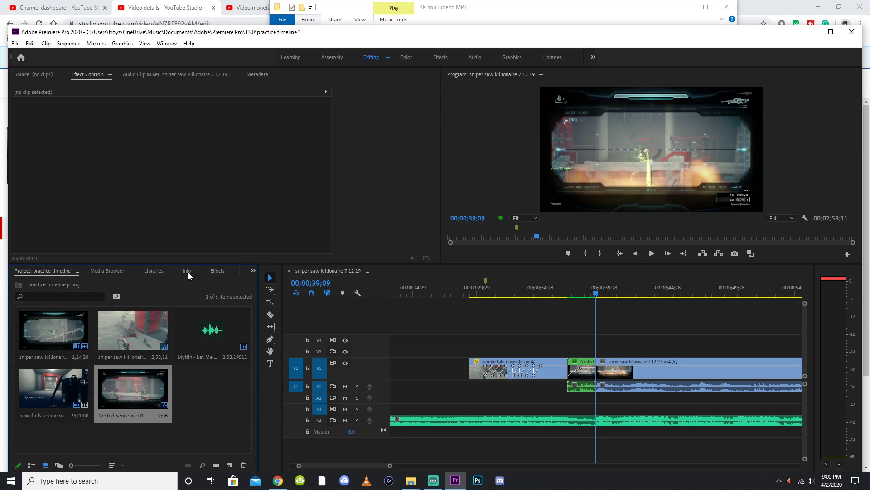
pyautogui.click(230, 465)
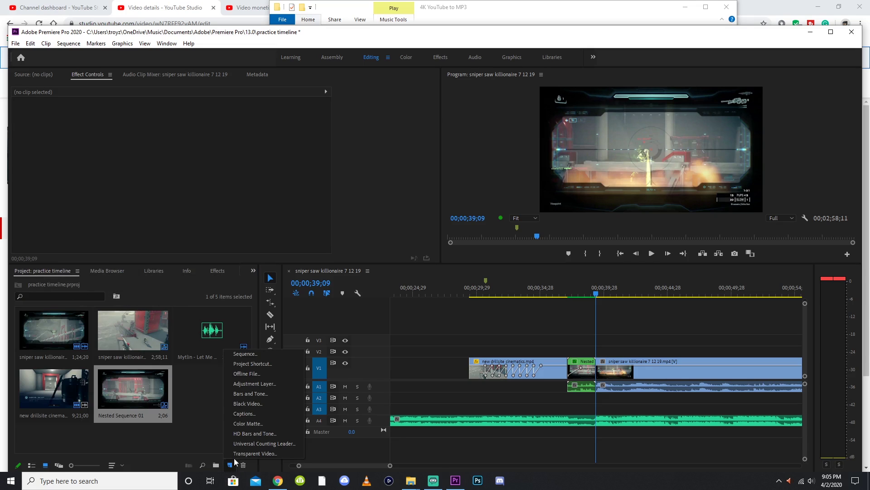
pyautogui.click(259, 385)
pyautogui.click(448, 294)
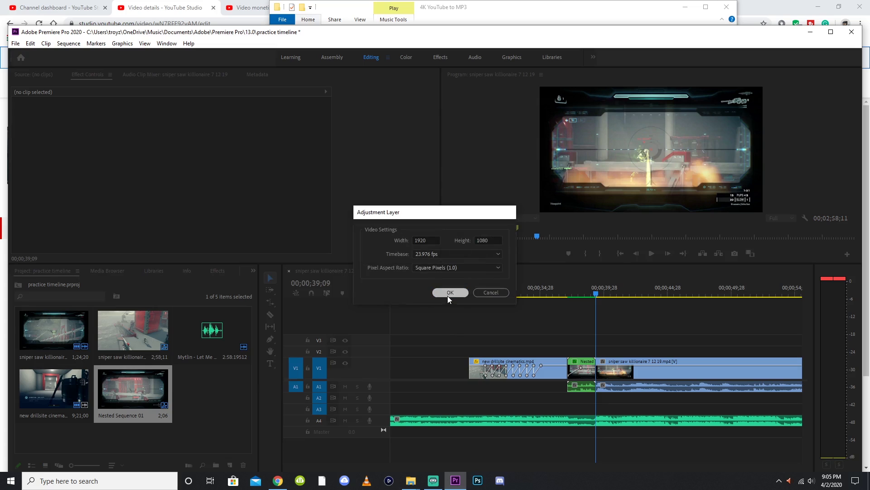
pyautogui.moveTo(215, 392); pyautogui.dragTo(599, 350)
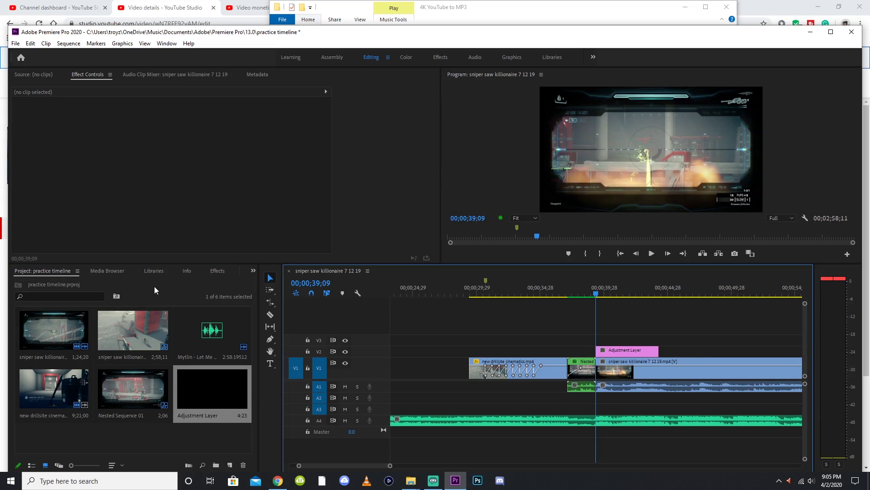
# - Apply the Lighting Effects video effect to the adjustment layer on V2 and select that layer
pyautogui.click(218, 272)
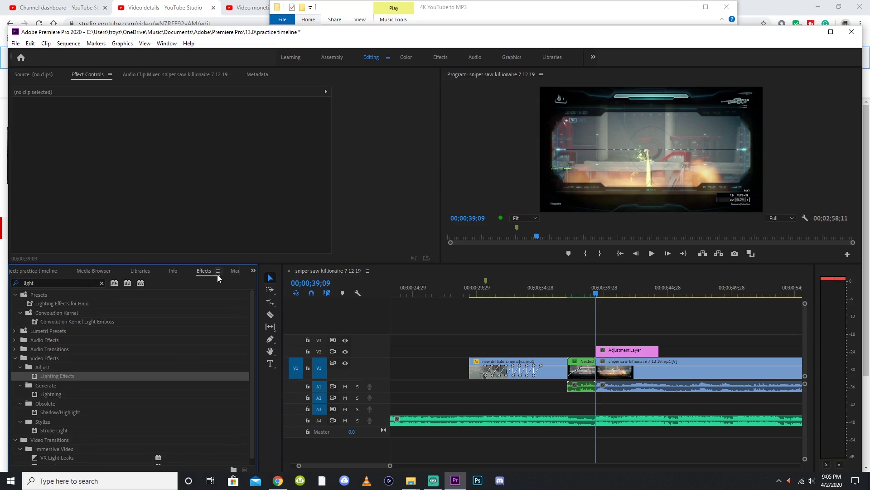
pyautogui.click(172, 271)
pyautogui.click(92, 271)
pyautogui.click(31, 271)
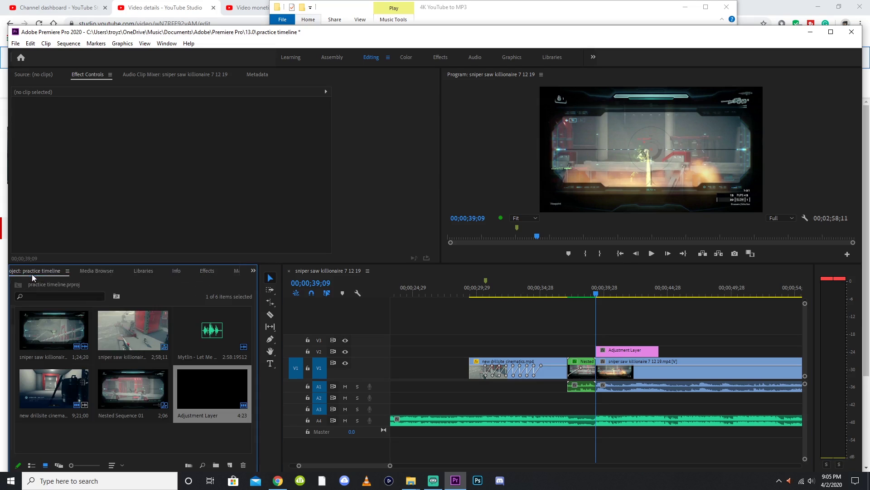
pyautogui.click(253, 270)
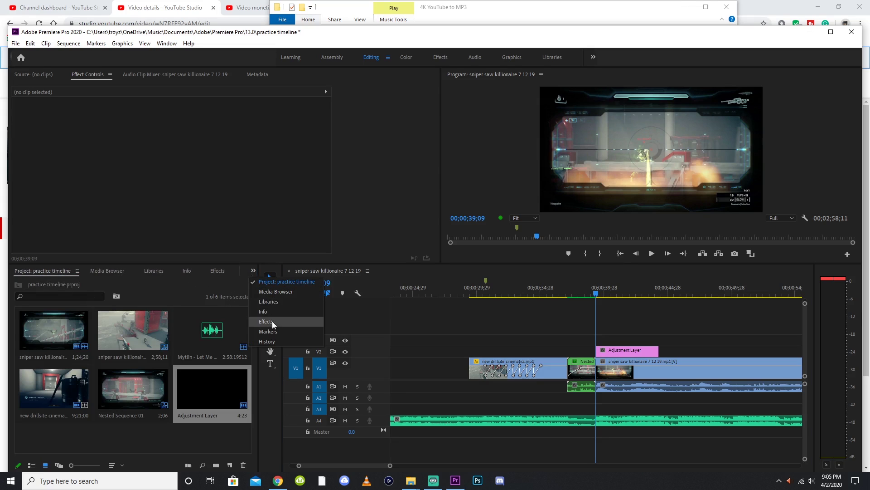
pyautogui.click(218, 272)
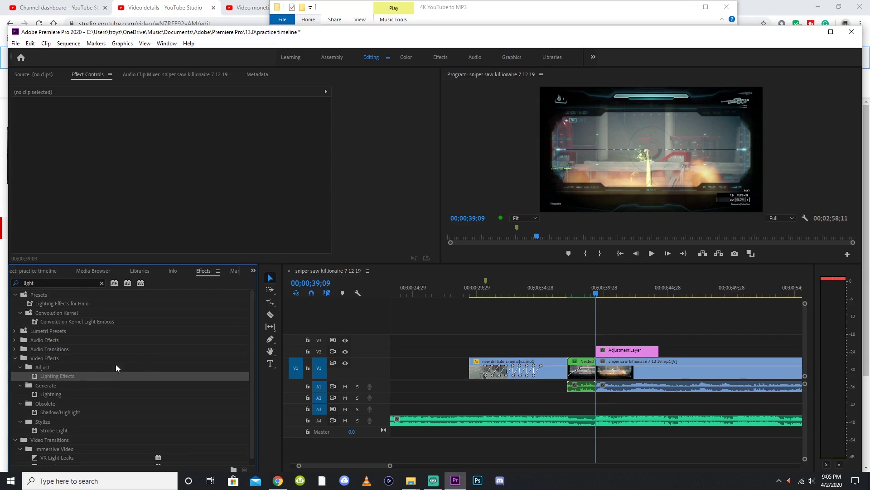
pyautogui.moveTo(244, 370); pyautogui.dragTo(617, 350)
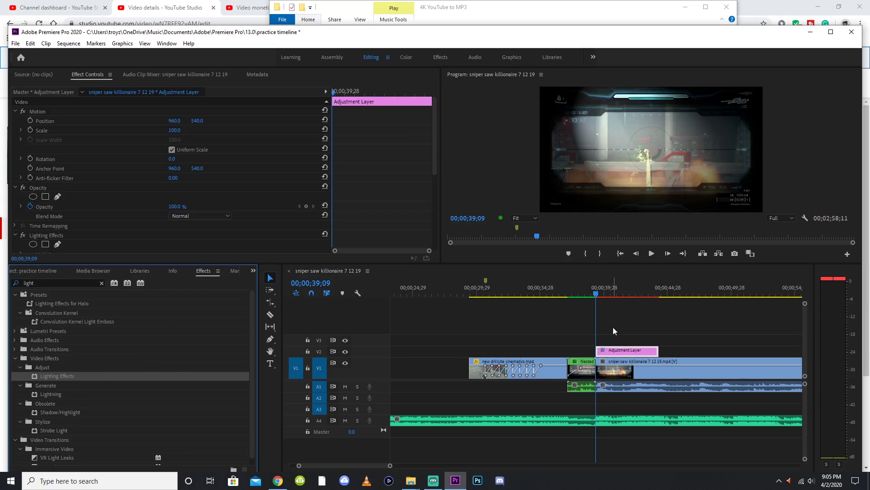
pyautogui.click(452, 339)
pyautogui.click(616, 351)
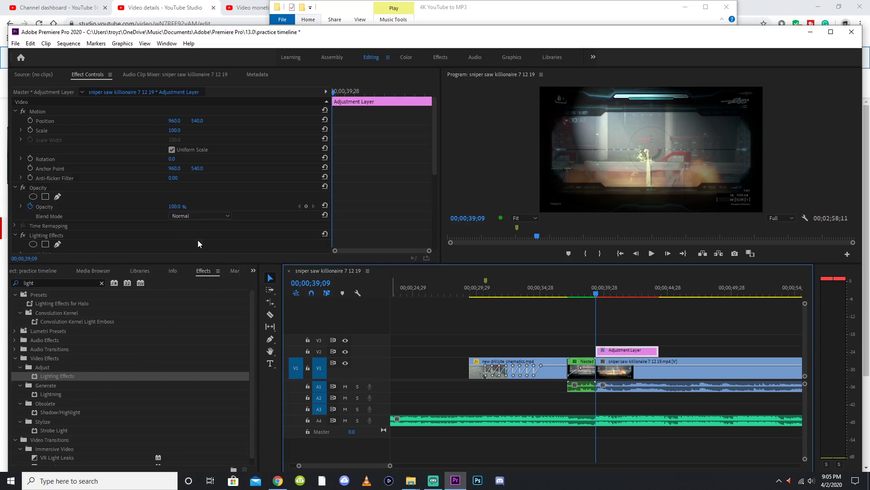
# - Set the light type of Light 1 in the adjustment layer's Lighting Effects to Omni
pyautogui.scroll(-5, 126, 204)
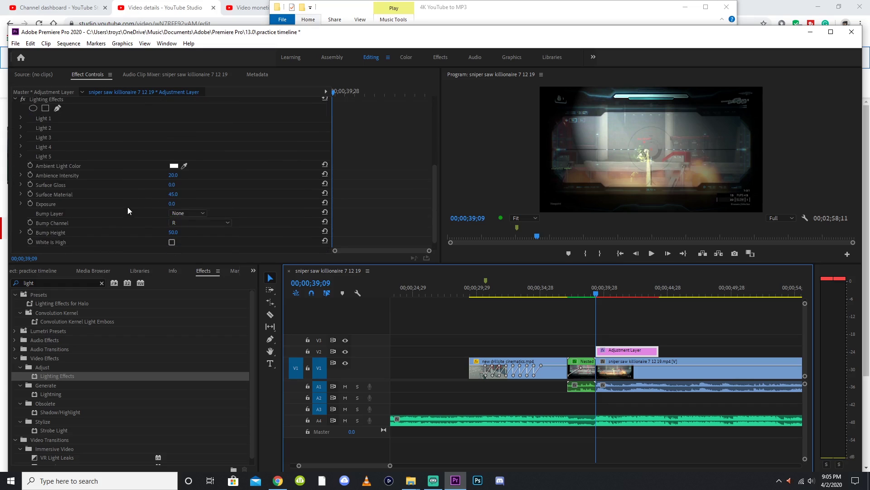
pyautogui.click(68, 193)
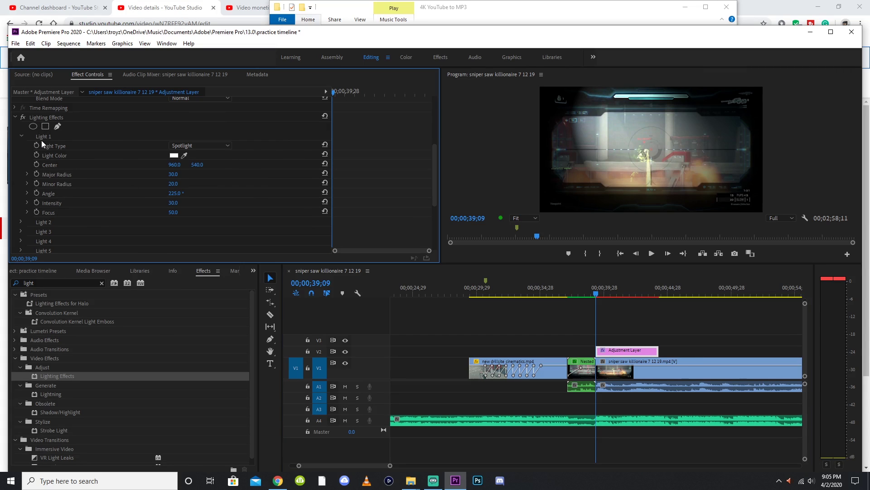
pyautogui.click(189, 144)
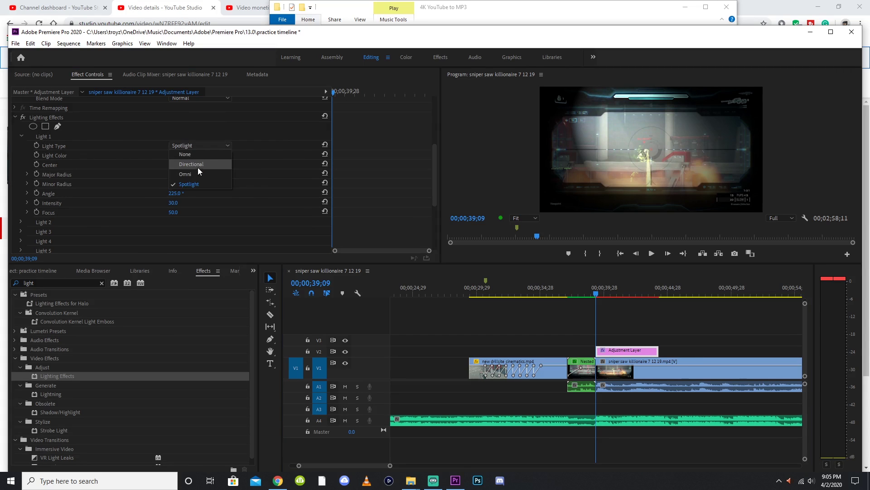
pyautogui.click(194, 173)
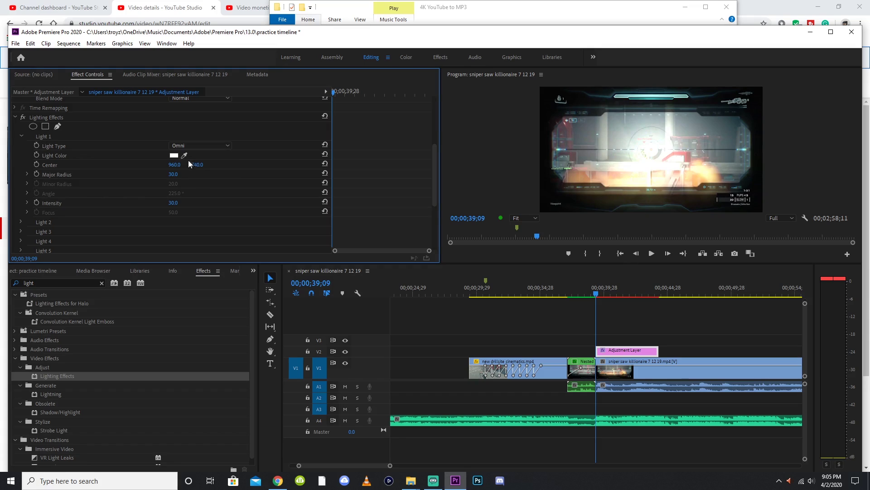
# - Change the light color of Light 1 from white to a pale yellow
pyautogui.click(174, 156)
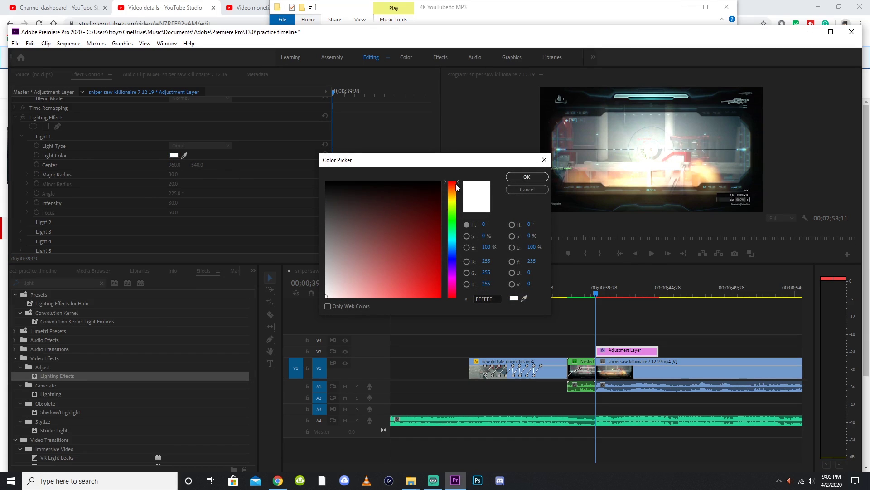
pyautogui.moveTo(452, 185); pyautogui.dragTo(452, 199)
pyautogui.moveTo(368, 286); pyautogui.dragTo(351, 296)
pyautogui.click(526, 177)
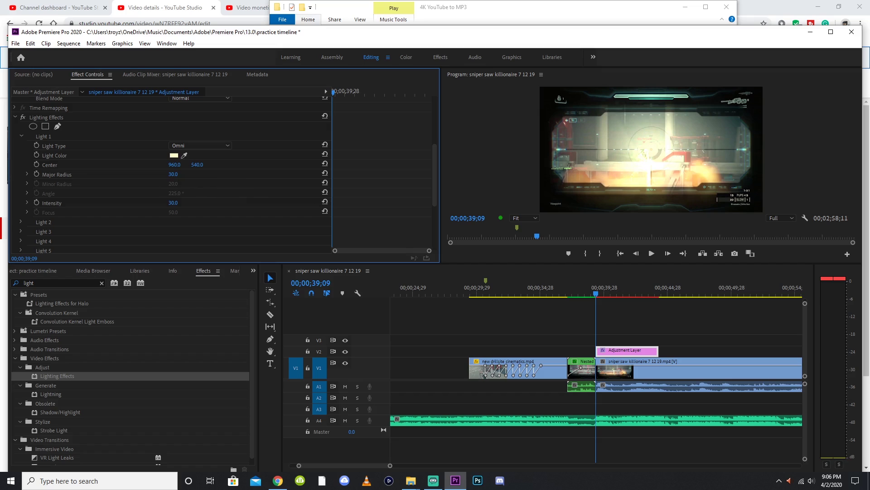
# - Set Light 1's major radius to 50 and its intensity to 32
pyautogui.moveTo(173, 174)
pyautogui.mouseDown()
pyautogui.moveTo(185, 174)
pyautogui.moveTo(176, 174)
pyautogui.mouseUp()
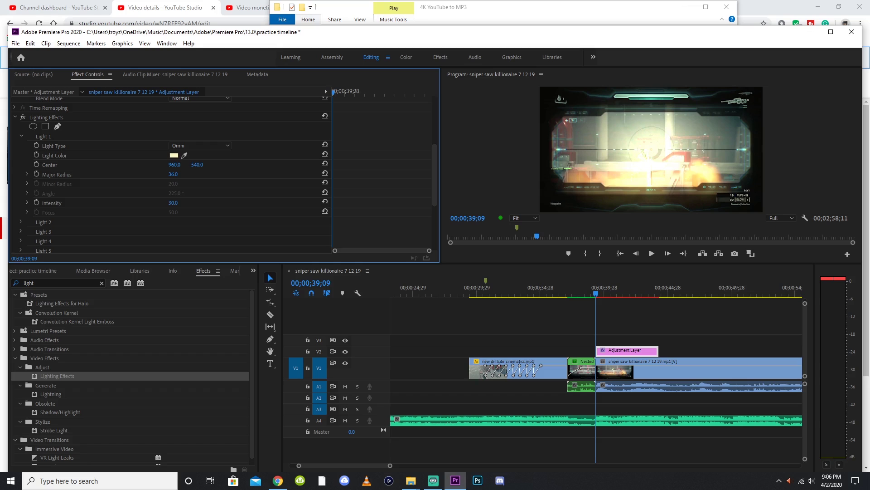
pyautogui.moveTo(173, 203); pyautogui.dragTo(172, 174)
pyautogui.moveTo(173, 174); pyautogui.dragTo(182, 174)
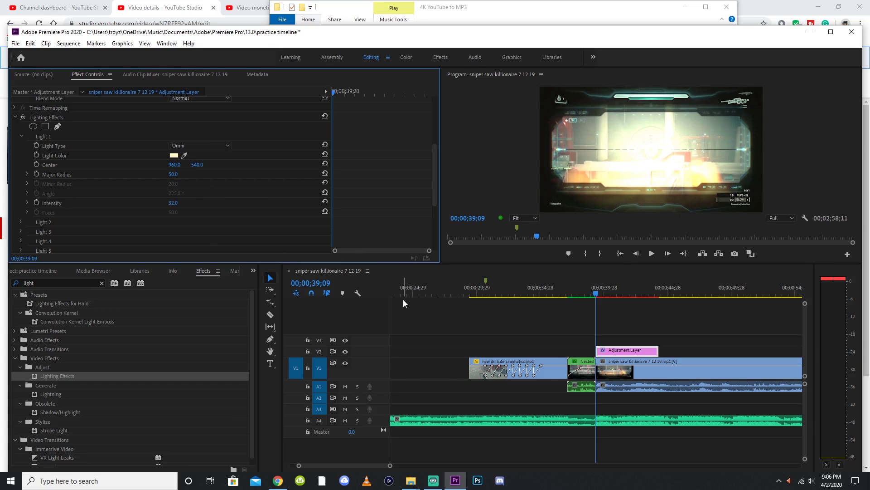
# - Add a 100% opacity keyframe to the adjustment layer at its first frame, 00;00;39;09
pyautogui.click(489, 333)
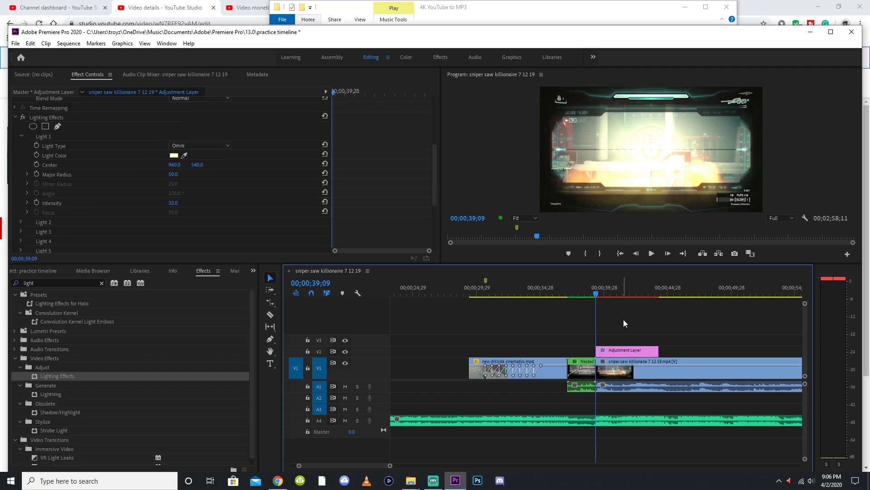
pyautogui.click(618, 351)
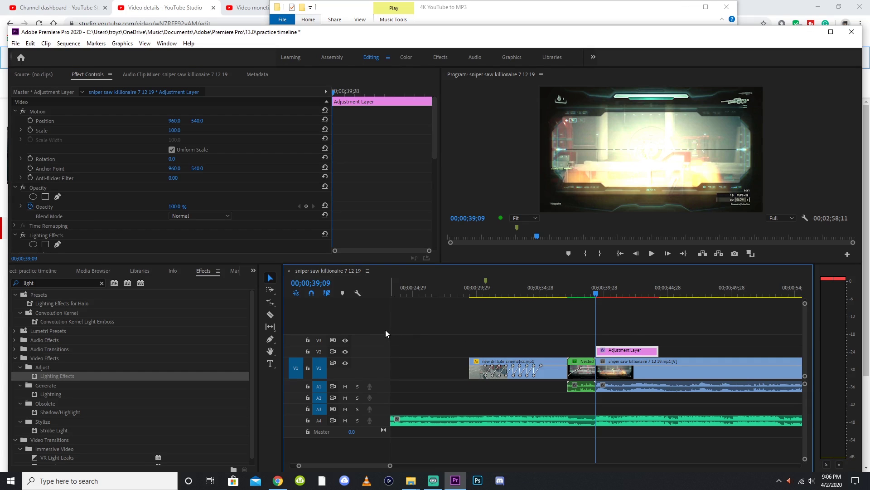
pyautogui.hotkey('ctrl', 's')
pyautogui.click(183, 208)
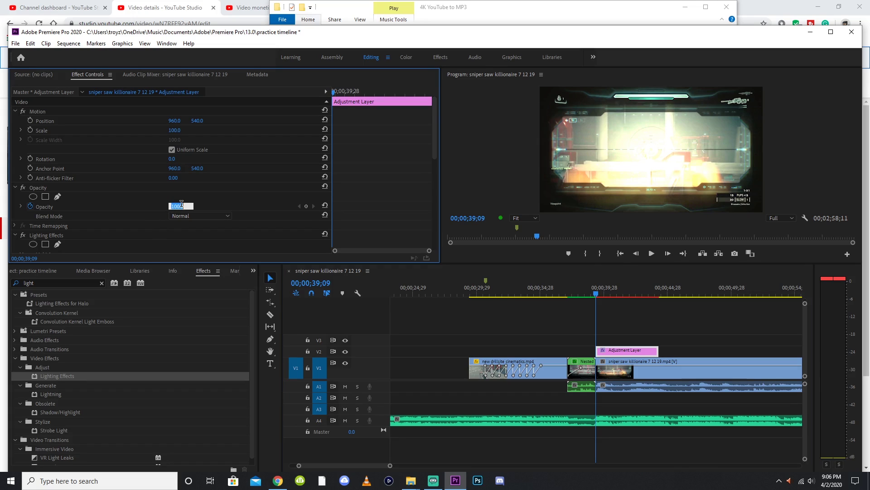
pyautogui.press('Return')
# - Play the start of the sniper clip to preview the lighting effect over it
pyautogui.click(626, 303)
pyautogui.press('=')
pyautogui.press('=')
pyautogui.press('=')
pyautogui.press('=')
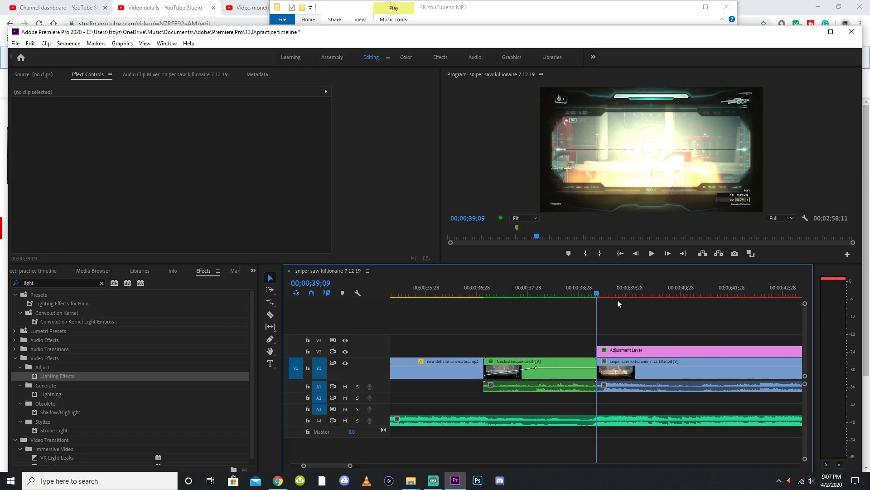
pyautogui.press('-')
pyautogui.press('-')
pyautogui.press('-')
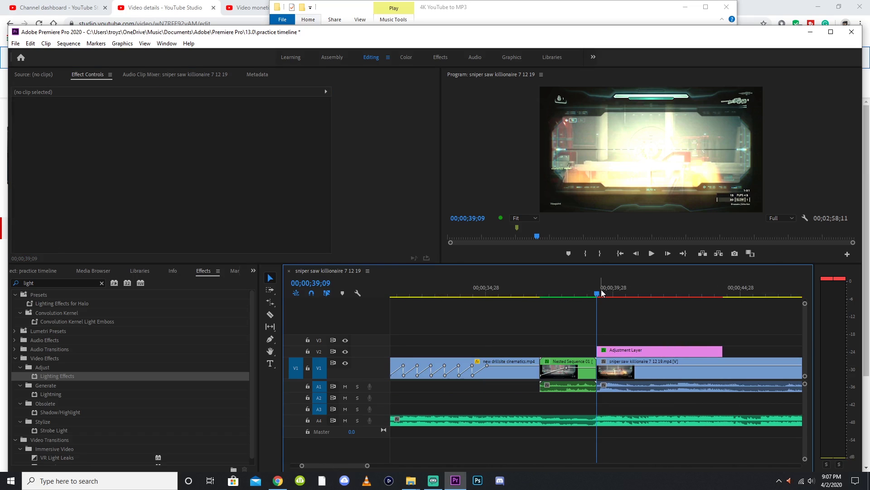
pyautogui.click(603, 291)
pyautogui.press('space')
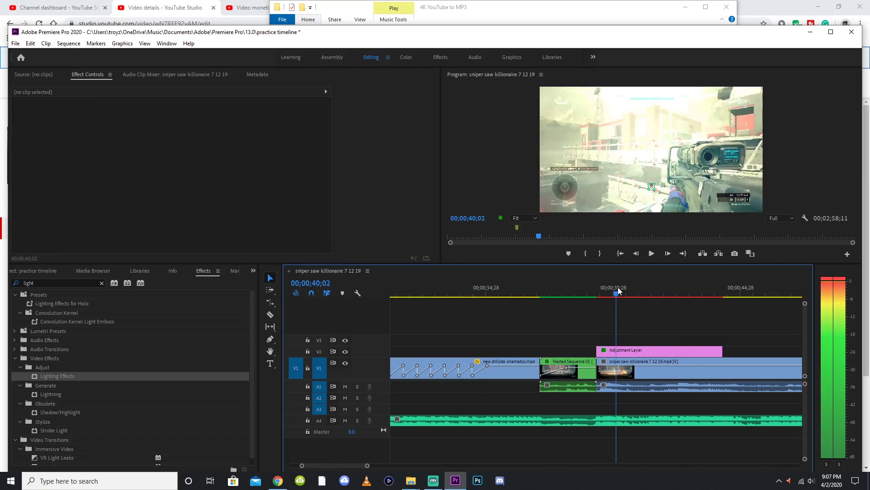
# - Add a 0% opacity keyframe to the adjustment layer at 00;00;41;15 and trim the layer to end there
pyautogui.click(653, 290)
pyautogui.click(653, 351)
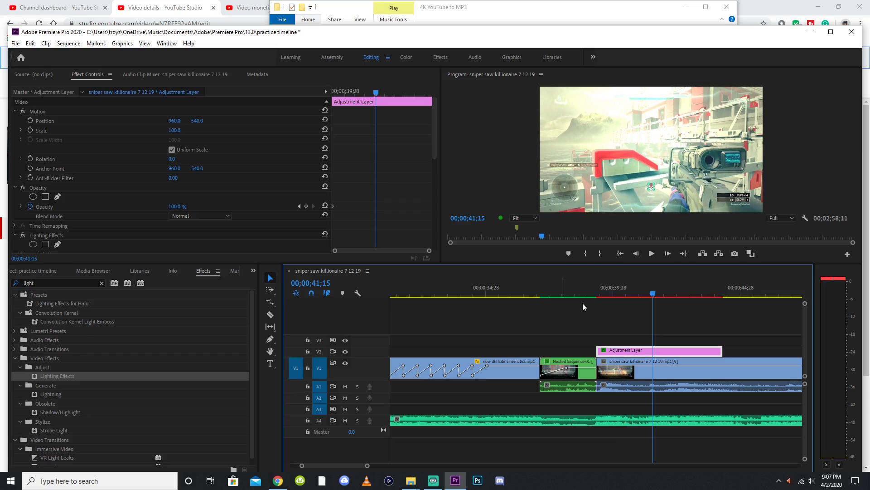
pyautogui.click(174, 206)
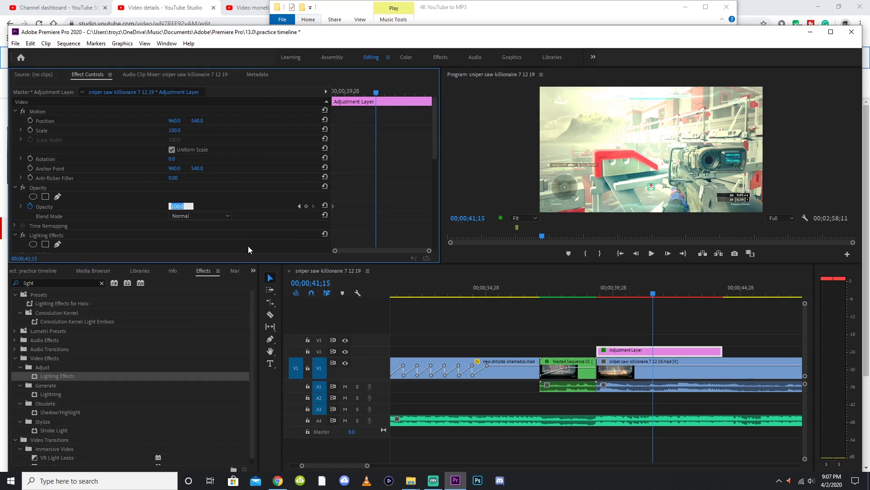
pyautogui.write('0')
pyautogui.press('Return')
pyautogui.click(680, 320)
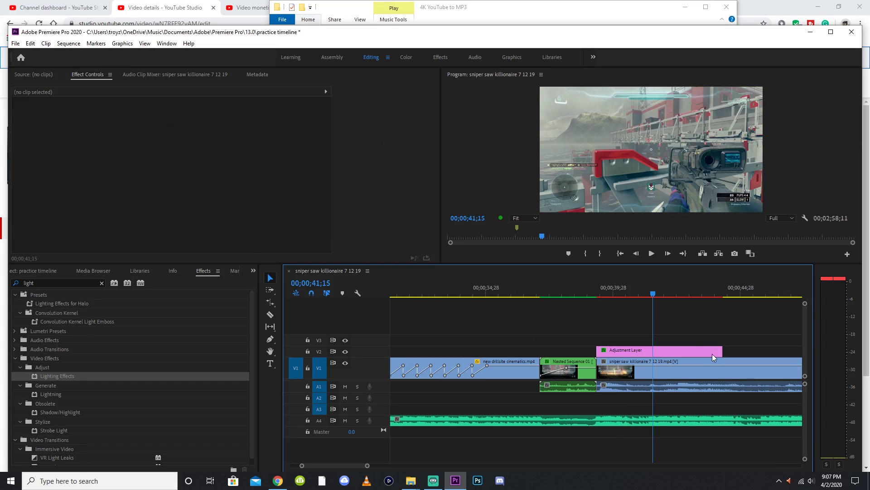
pyautogui.moveTo(722, 352); pyautogui.dragTo(653, 352)
# - Move the adjustment layer's 0% opacity keyframe to 00;00;41;01 and trim the layer's end to that frame
pyautogui.press('=')
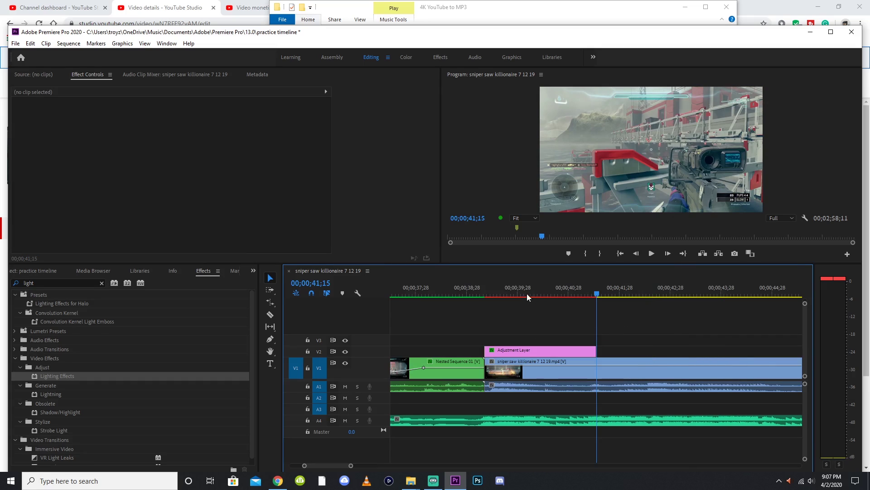
pyautogui.moveTo(527, 295); pyautogui.dragTo(484, 294)
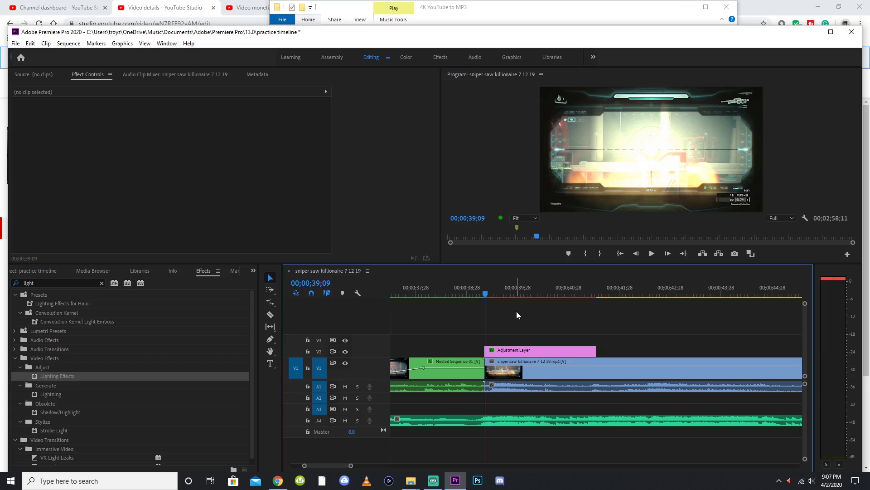
pyautogui.click(565, 294)
pyautogui.click(581, 352)
pyautogui.click(573, 294)
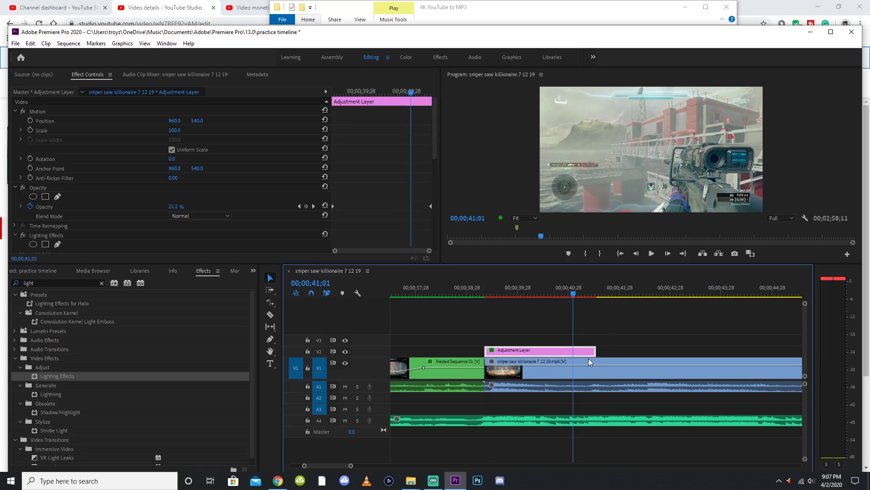
pyautogui.moveTo(431, 205); pyautogui.dragTo(411, 205)
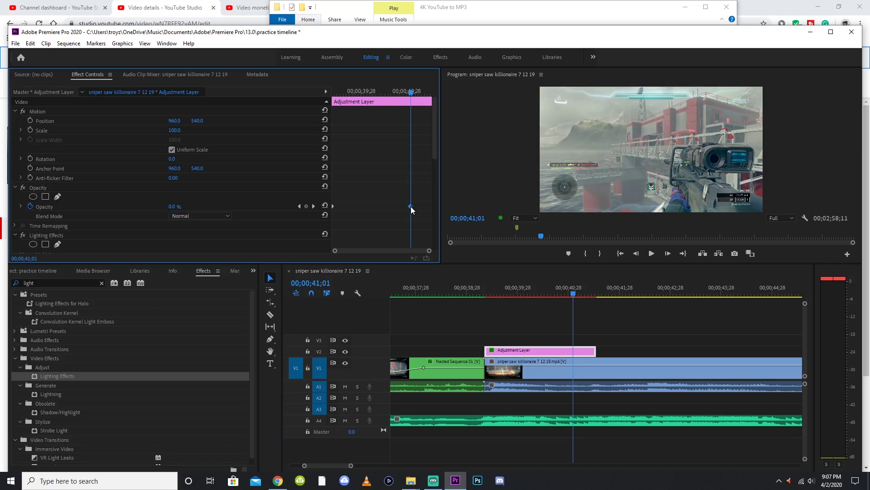
pyautogui.moveTo(577, 347); pyautogui.dragTo(570, 339)
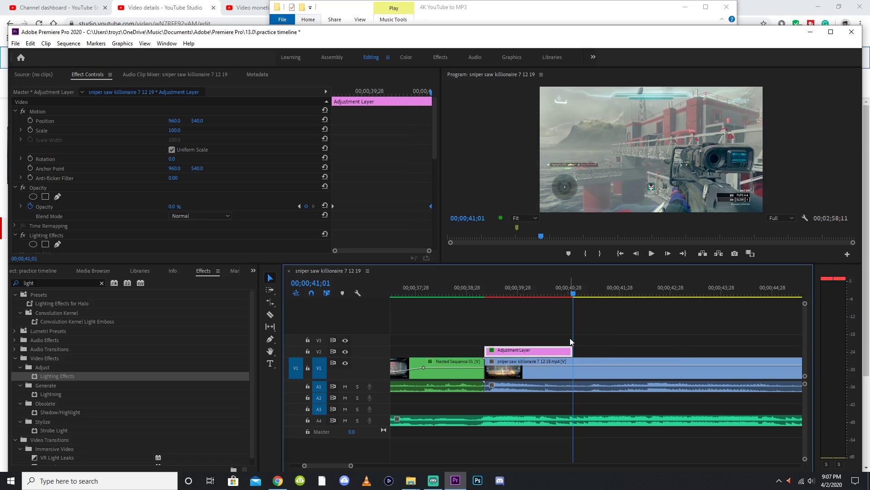
# - Render the timeline previews and play back the lighting fade over the start of the sniper clip
pyautogui.press('Return')
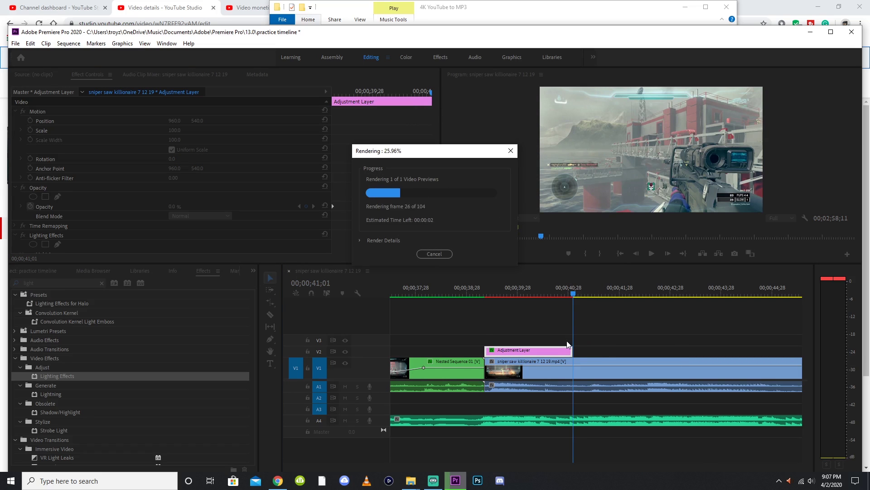
pyautogui.click(632, 328)
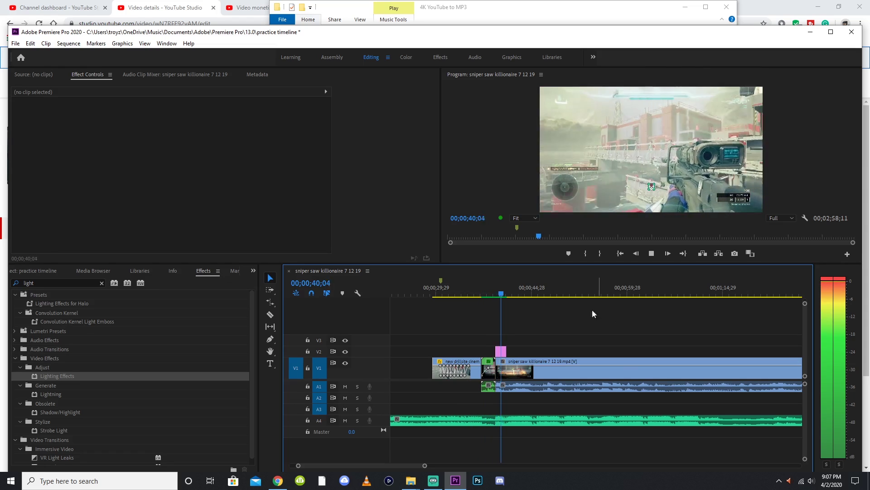
pyautogui.press('=')
pyautogui.press('=')
pyautogui.press('=')
pyautogui.click(535, 294)
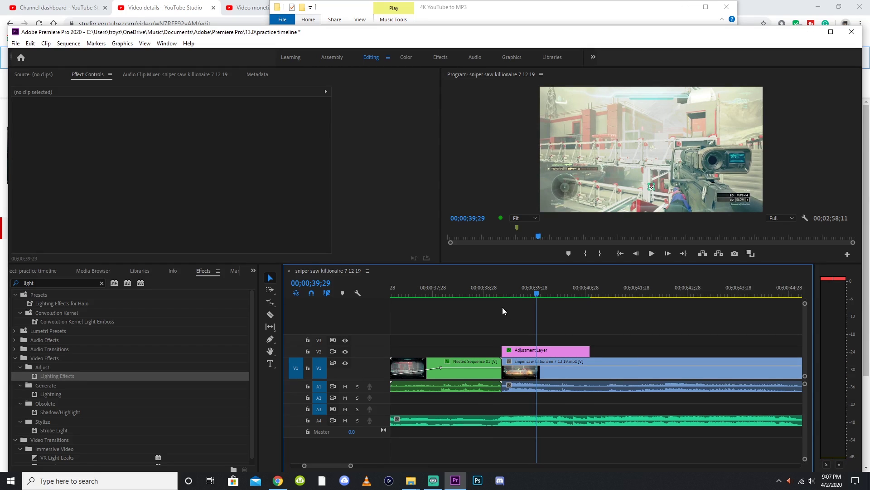
pyautogui.click(508, 294)
pyautogui.click(652, 253)
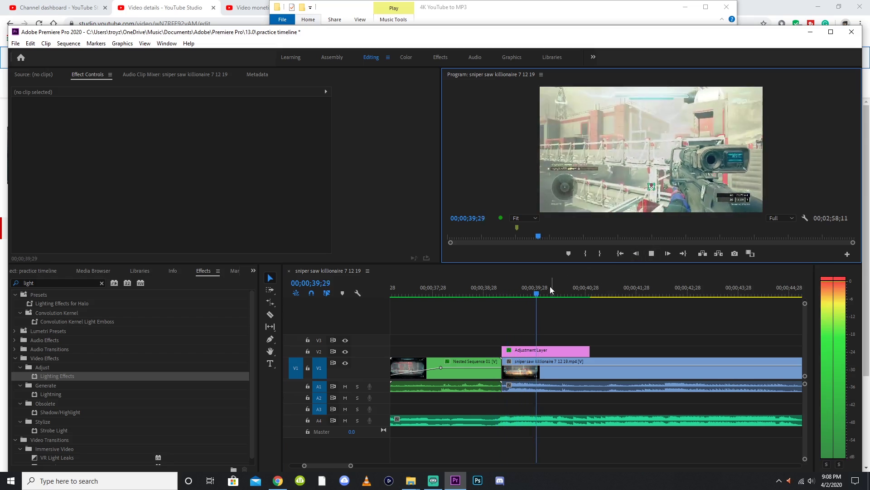
pyautogui.click(570, 287)
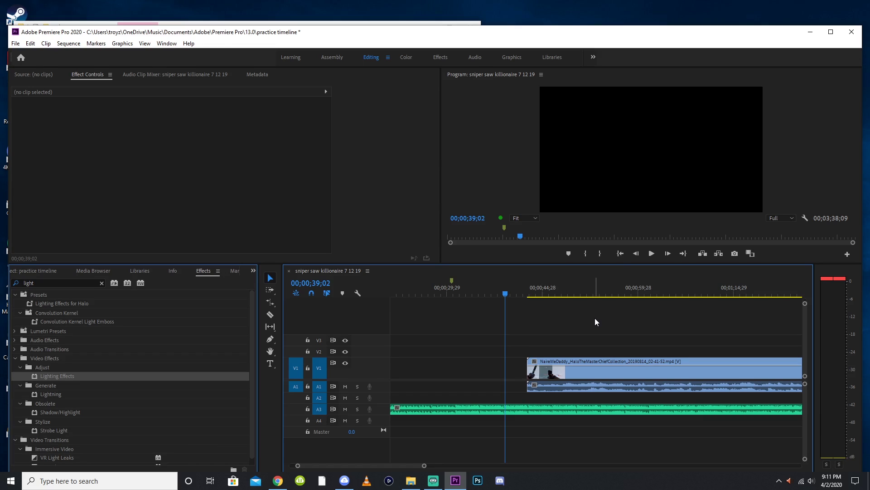
# - Play the flag-carrying gameplay clip on V1 from 00;00;47;09 and stop the playhead at 00;00;56;11
pyautogui.click(560, 293)
pyautogui.scroll(1, 598, 295)
pyautogui.press('=')
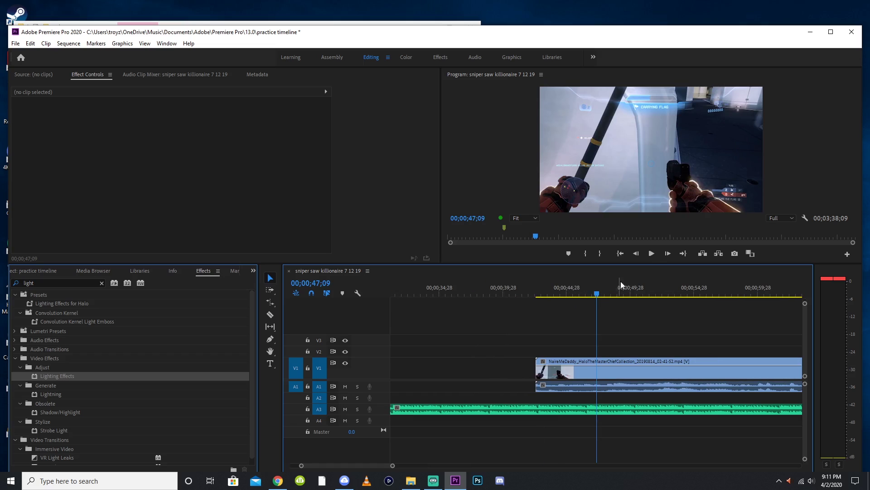
pyautogui.press('-')
pyautogui.press('=')
pyautogui.press('space')
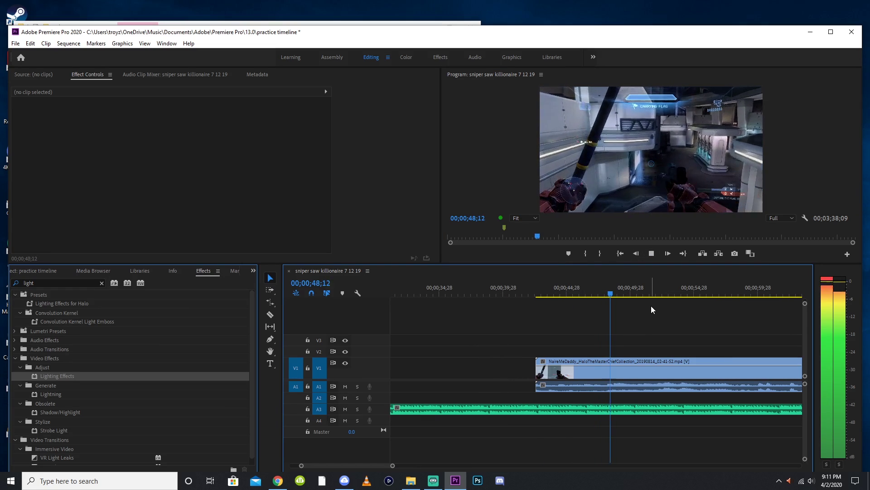
pyautogui.press('-')
pyautogui.press('-')
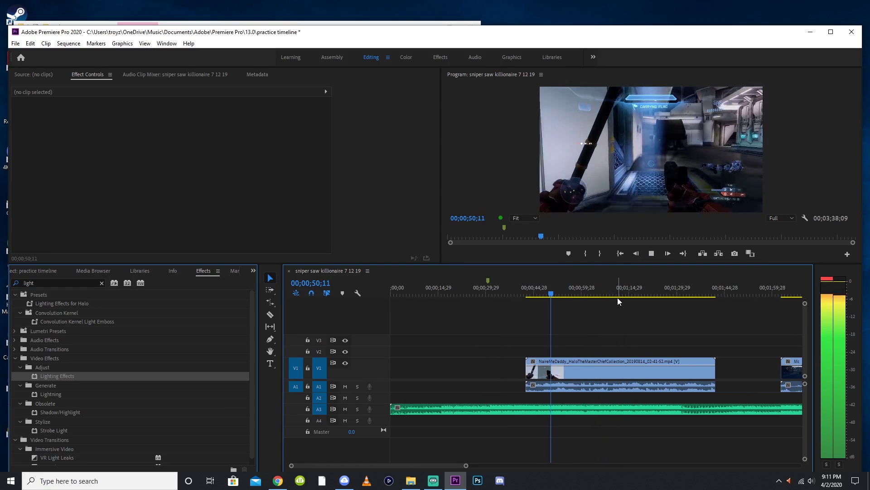
pyautogui.press('=')
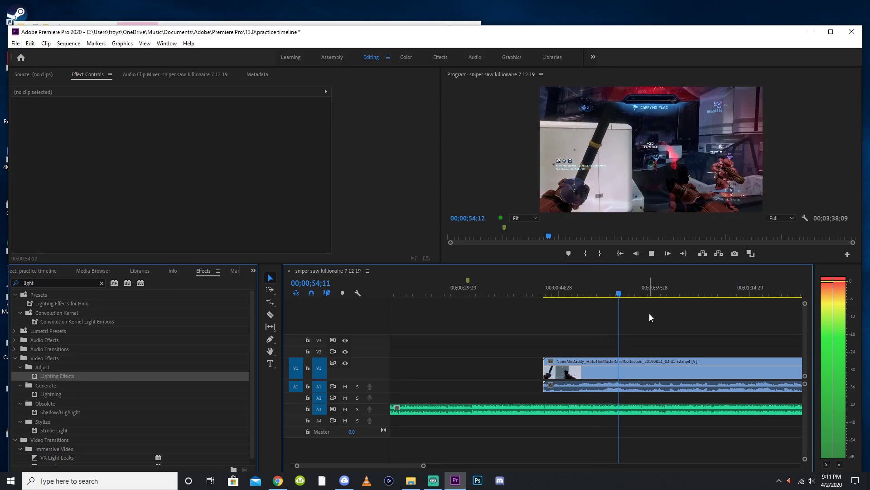
pyautogui.keyDown('alt'); pyautogui.scroll(2, 669, 313); pyautogui.keyUp('alt')
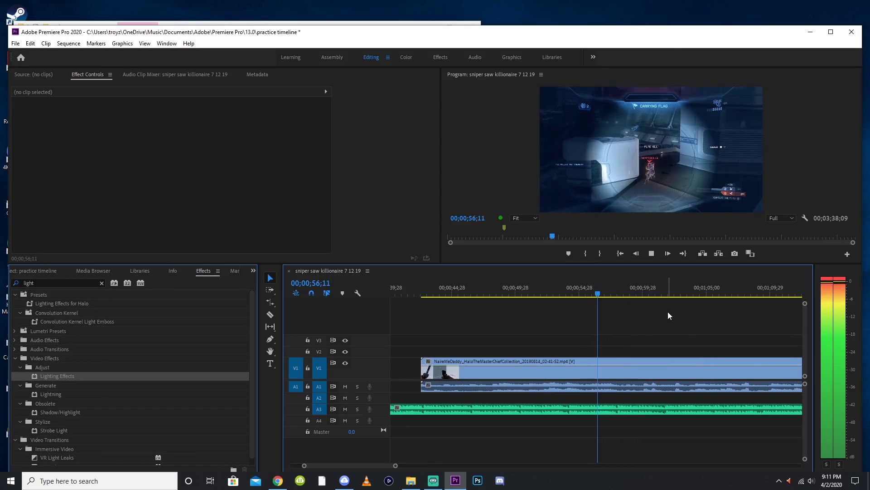
pyautogui.click(598, 294)
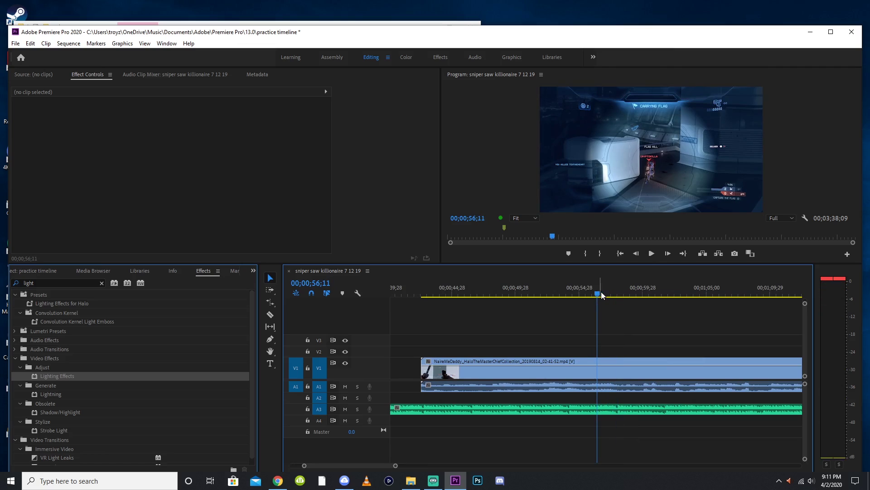
pyautogui.keyDown('alt'); pyautogui.scroll(2, 597, 295); pyautogui.keyUp('alt')
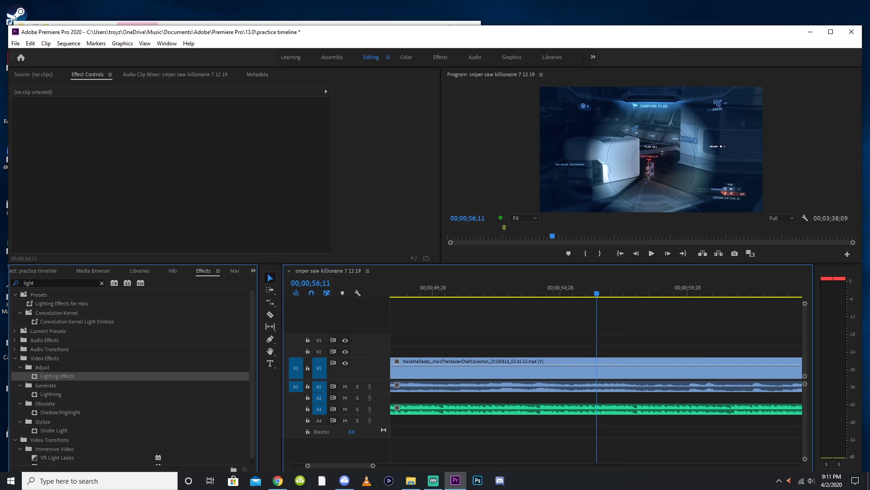
pyautogui.keyDown('alt'); pyautogui.scroll(2, 622, 303); pyautogui.keyUp('alt')
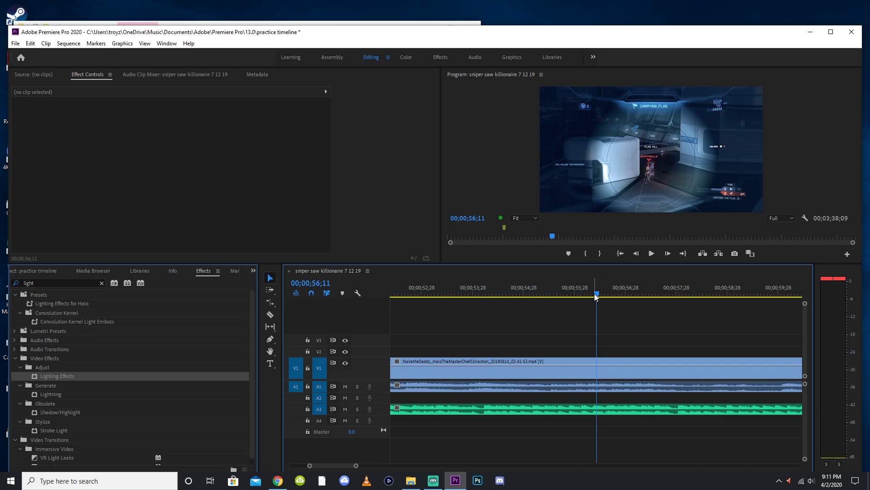
# - Split the flag-carrying gameplay clip on V1 at 00;00;56;00 with the Razor tool
pyautogui.moveTo(597, 294); pyautogui.dragTo(579, 276)
pyautogui.click(270, 314)
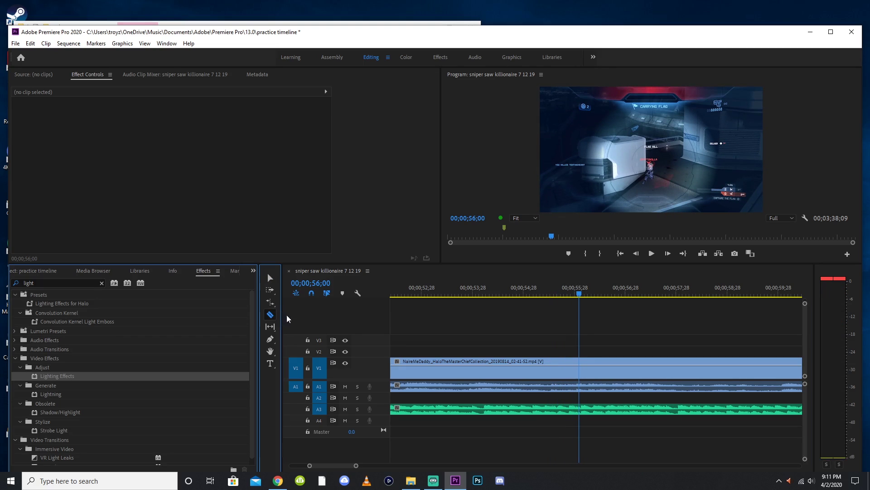
pyautogui.click(580, 367)
pyautogui.press('-')
pyautogui.press('-')
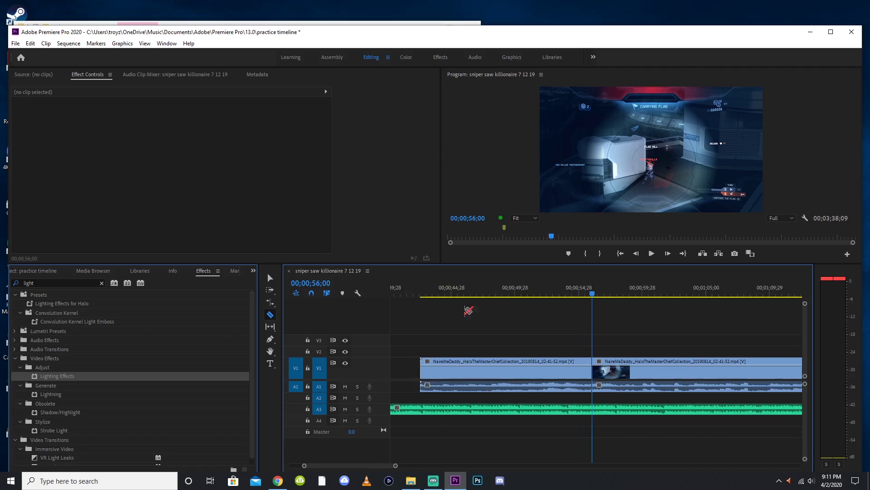
# - Move the portion of the flag clip before the cut about 13 seconds earlier on V1, leaving a gap
pyautogui.click(271, 277)
pyautogui.moveTo(557, 369); pyautogui.dragTo(472, 369)
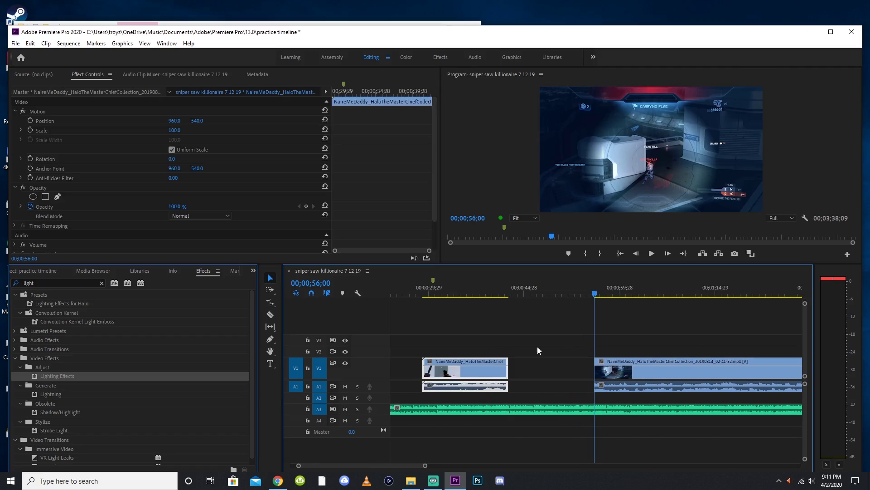
pyautogui.click(571, 318)
# - Play the music in the gap and place the playhead on the beat at 00;00;46;16
pyautogui.press('=')
pyautogui.click(473, 287)
pyautogui.press('=')
pyautogui.click(650, 254)
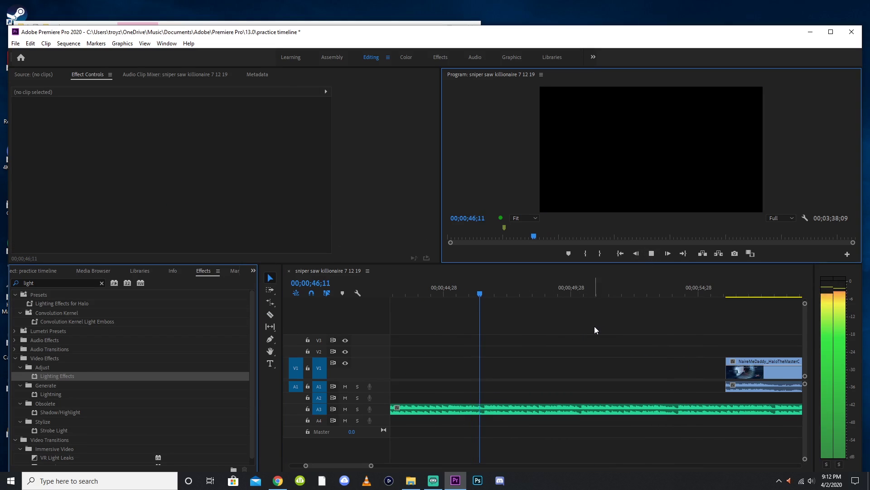
pyautogui.click(483, 291)
pyautogui.click(485, 289)
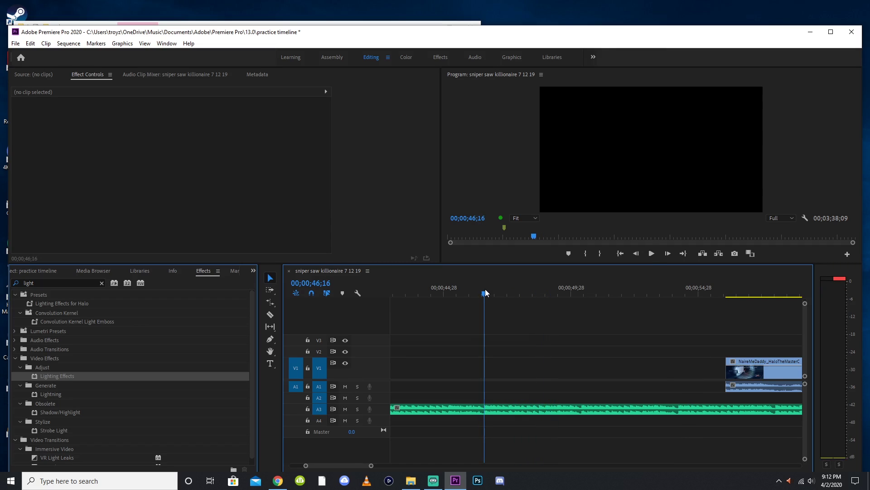
pyautogui.press('=')
pyautogui.press('=')
pyautogui.press('=')
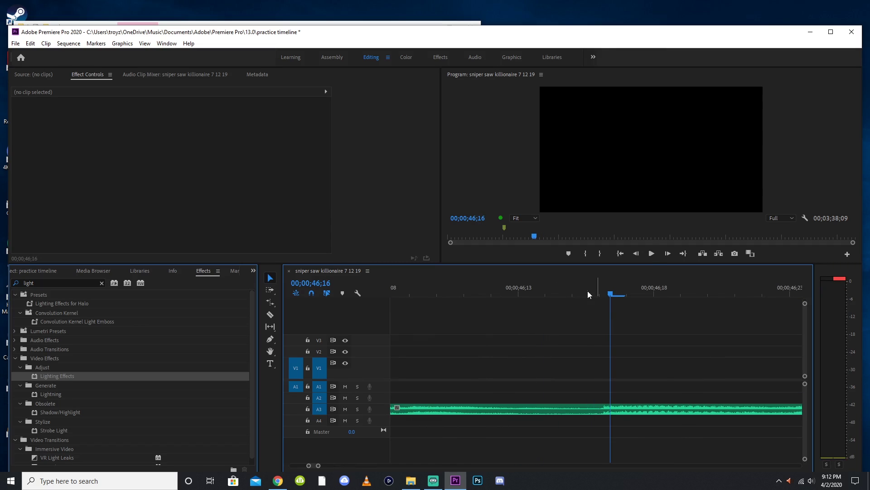
# - Move the remaining flag clip portion on V1 so that it starts at the playhead, 00;00;46;16
pyautogui.press('-')
pyautogui.press('-')
pyautogui.press('-')
pyautogui.press('-')
pyautogui.press('-')
pyautogui.press('-')
pyautogui.press('-')
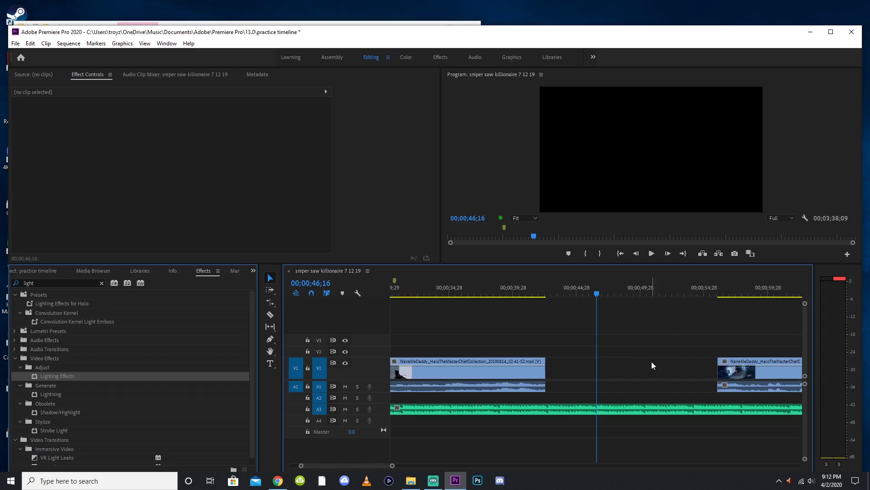
pyautogui.moveTo(676, 372); pyautogui.dragTo(620, 385)
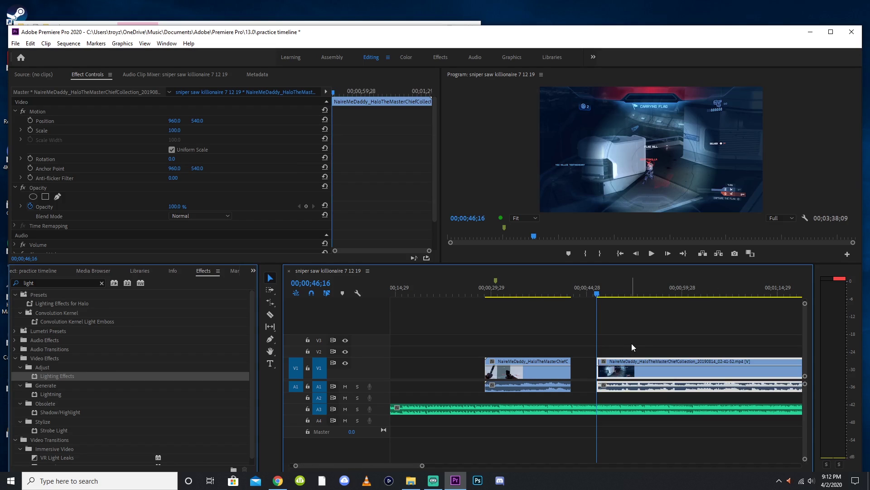
pyautogui.click(632, 343)
# - Play the moved clip from 00;00;46;16 and split it with the Razor tool at the beat at 00;00;47;00
pyautogui.click(270, 316)
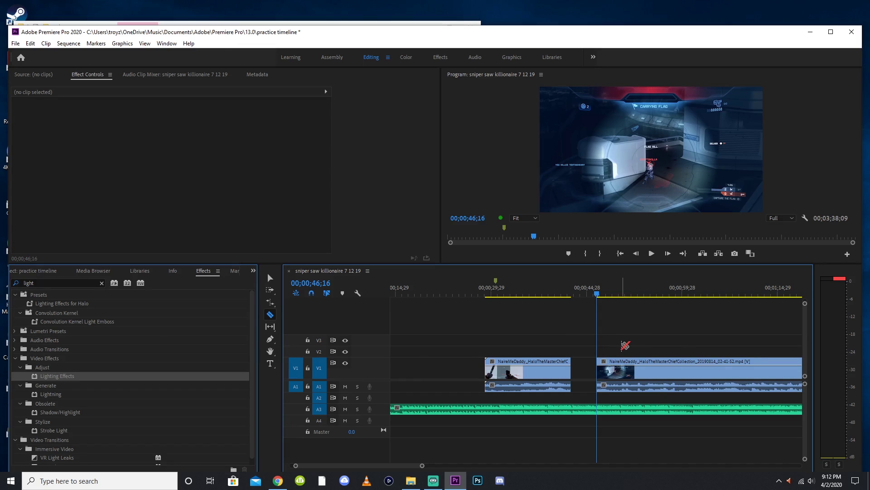
pyautogui.press('=')
pyautogui.press('=')
pyautogui.press('=')
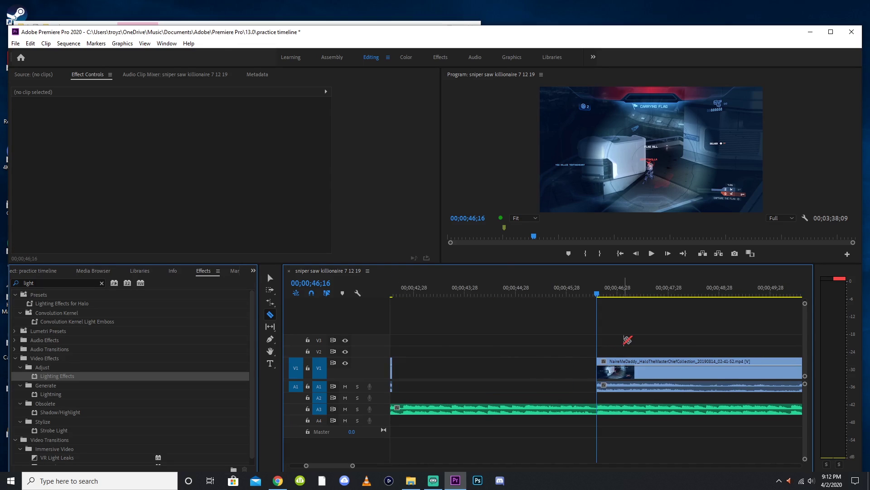
pyautogui.press('space')
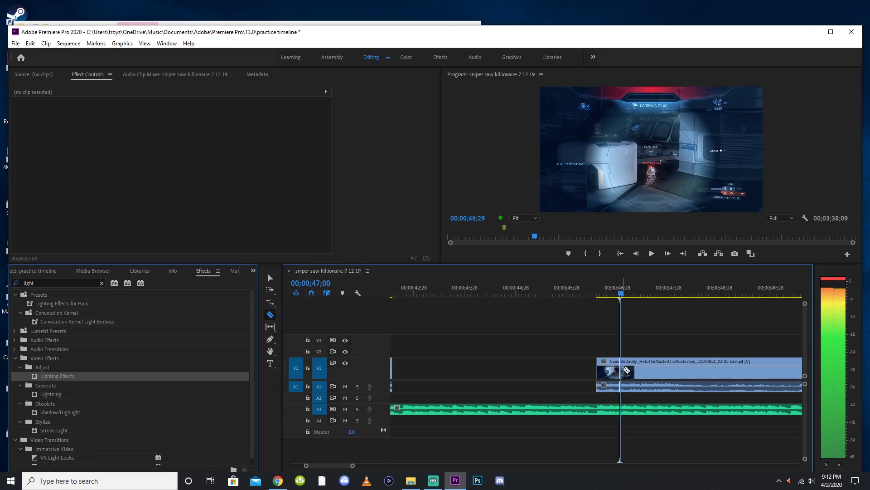
pyautogui.click(627, 371)
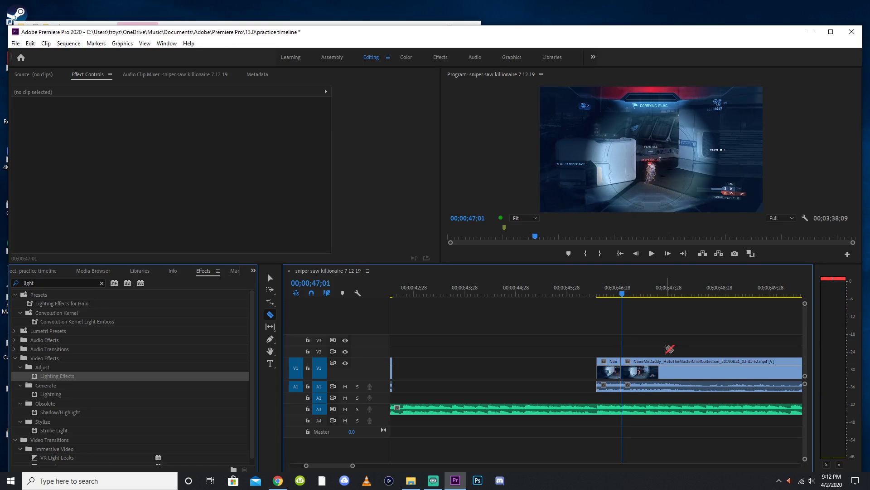
# - Split the flag clip on further music beats at about 00;00;47;07 and 00;00;47;21
pyautogui.press('Right')
pyautogui.press('Left')
pyautogui.press('Left')
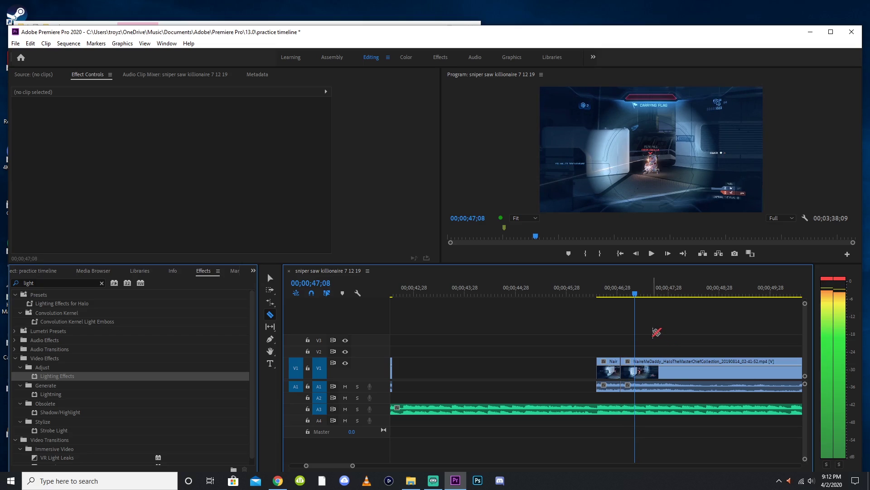
pyautogui.press('=')
pyautogui.press('=')
pyautogui.press('=')
pyautogui.moveTo(484, 290); pyautogui.dragTo(524, 300)
pyautogui.press('-')
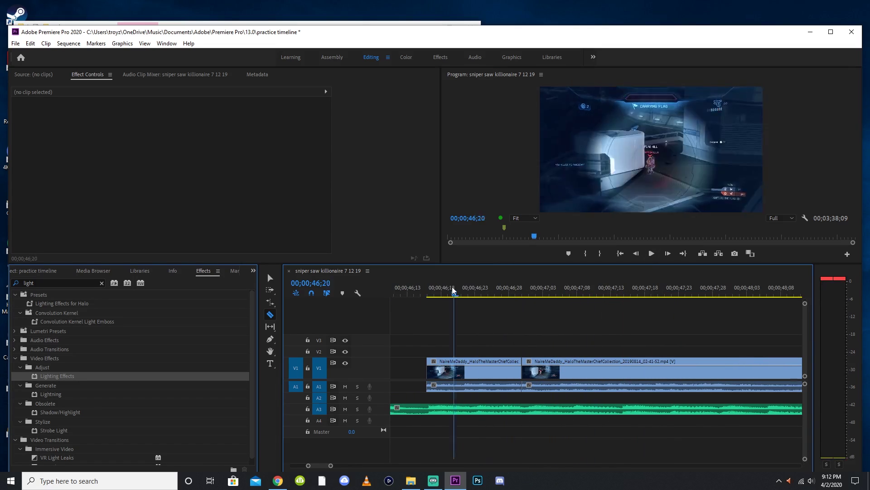
pyautogui.moveTo(453, 290); pyautogui.dragTo(665, 292)
pyautogui.hotkey('ctrl', 'k')
pyautogui.hotkey('ctrl', 'k')
# - Play the cut section from 00;00;46;15 and add further splits at about 00;00;46;23 and 00;00;47;13
pyautogui.moveTo(666, 292); pyautogui.dragTo(421, 293)
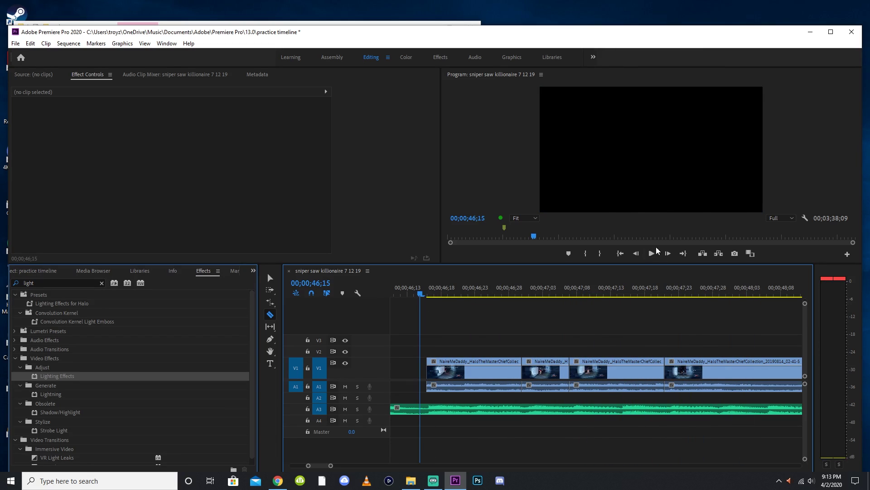
pyautogui.click(652, 253)
pyautogui.click(458, 293)
pyautogui.press('=')
pyautogui.moveTo(506, 292); pyautogui.dragTo(783, 290)
pyautogui.press('-')
pyautogui.press('-')
pyautogui.click(271, 277)
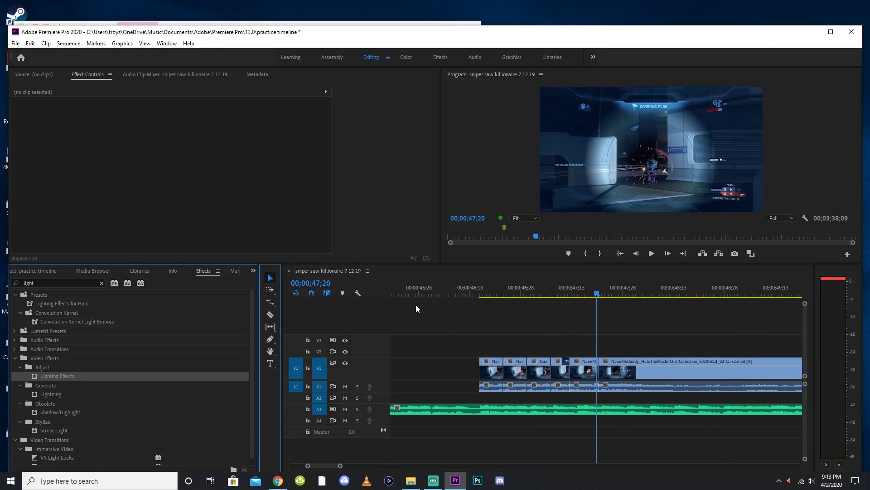
# - Select every flag clip piece after the first short one and move them about 17 frames later on V1
pyautogui.moveTo(480, 290); pyautogui.dragTo(598, 282)
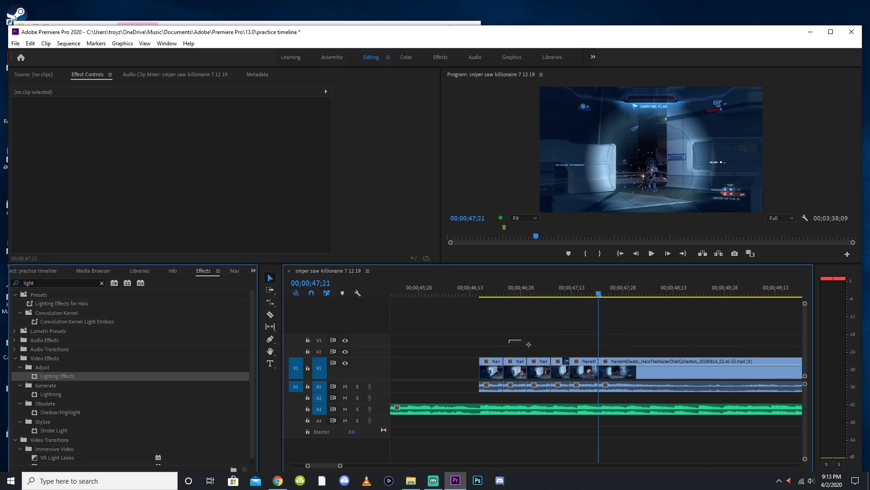
pyautogui.moveTo(512, 339); pyautogui.dragTo(593, 382)
pyautogui.moveTo(515, 371); pyautogui.dragTo(572, 373)
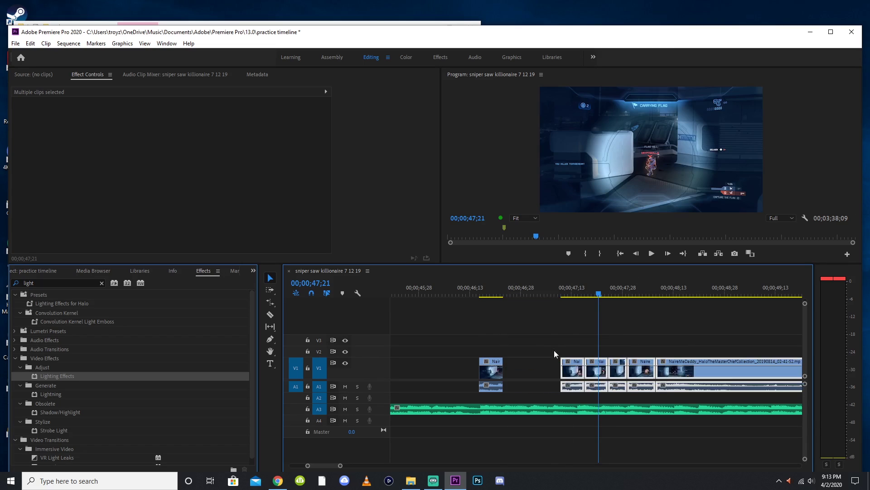
pyautogui.click(545, 340)
# - Display the Time Remapping speed line on the first short piece and increase the height of track V1
pyautogui.click(514, 293)
pyautogui.press('=')
pyautogui.click(536, 361)
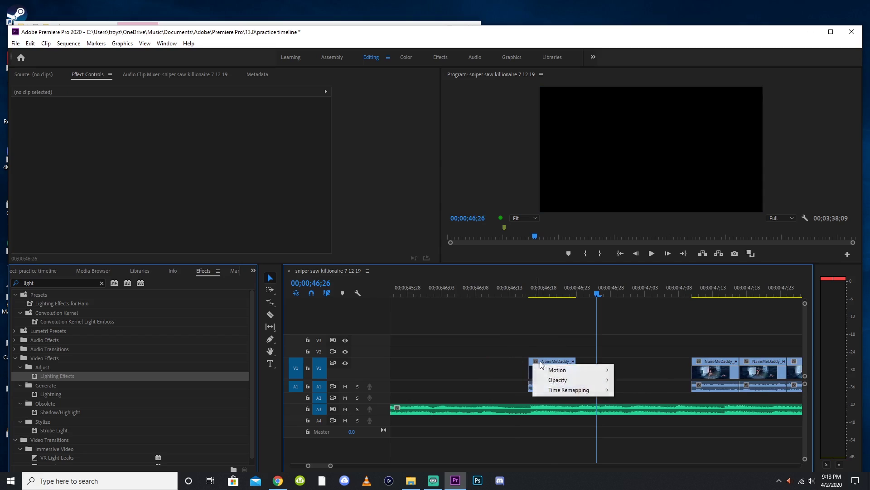
pyautogui.moveTo(572, 389)
pyautogui.click(630, 389)
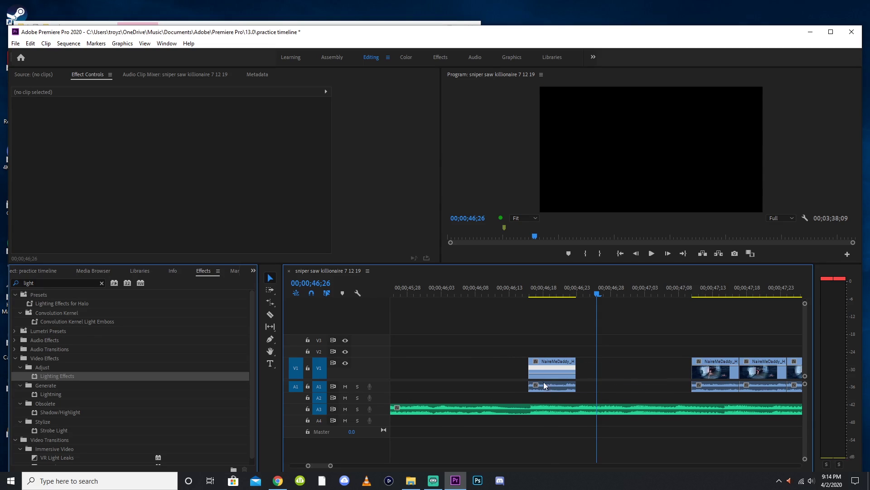
pyautogui.doubleClick(376, 360)
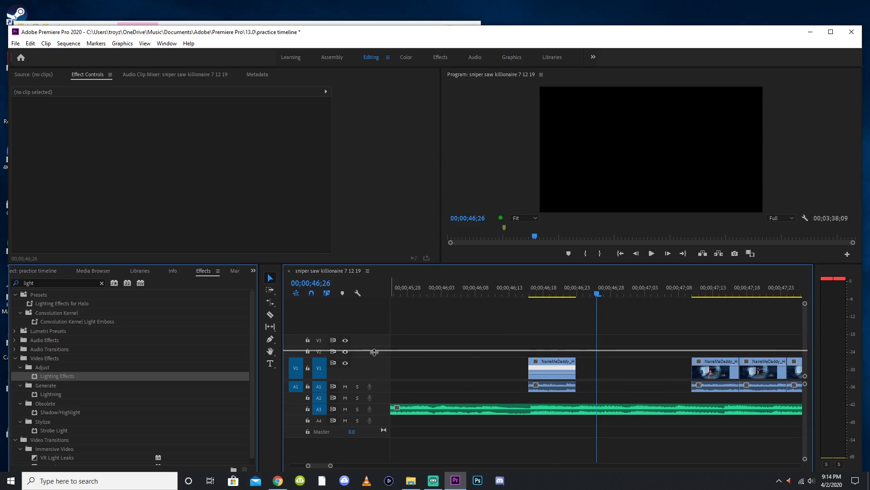
pyautogui.press('-')
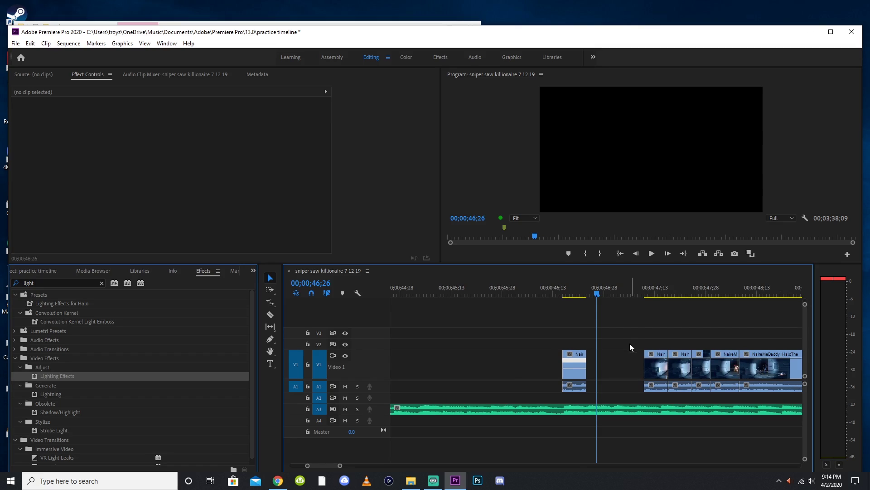
pyautogui.press('=')
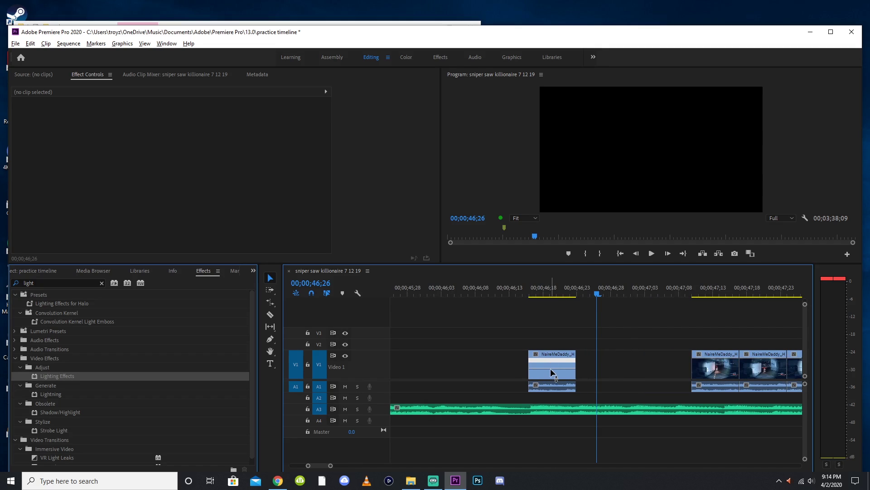
# - Add a speed keyframe to the first short piece at about 00;00;46;19
pyautogui.press('alt')
pyautogui.click(554, 371)
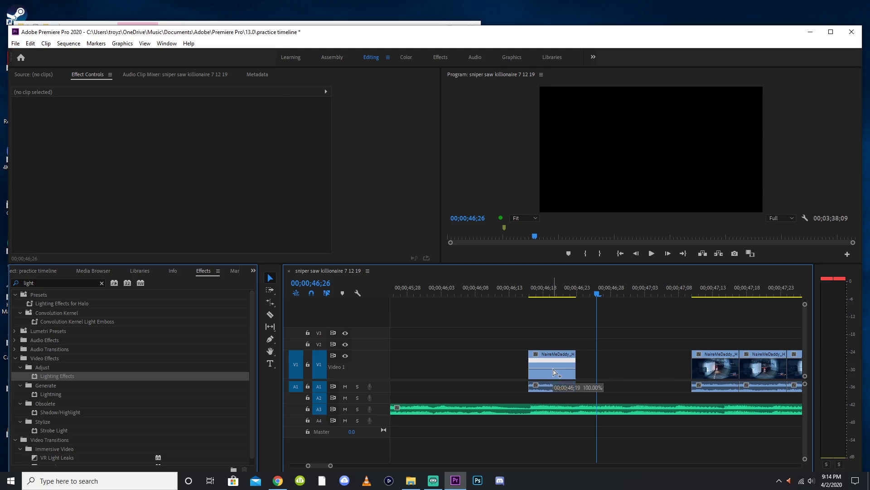
pyautogui.click(609, 358)
# - Play the timeline from 00;00;45;29 and place the playhead on the beat at 00;00;47;01
pyautogui.press('-')
pyautogui.click(554, 290)
pyautogui.press('-')
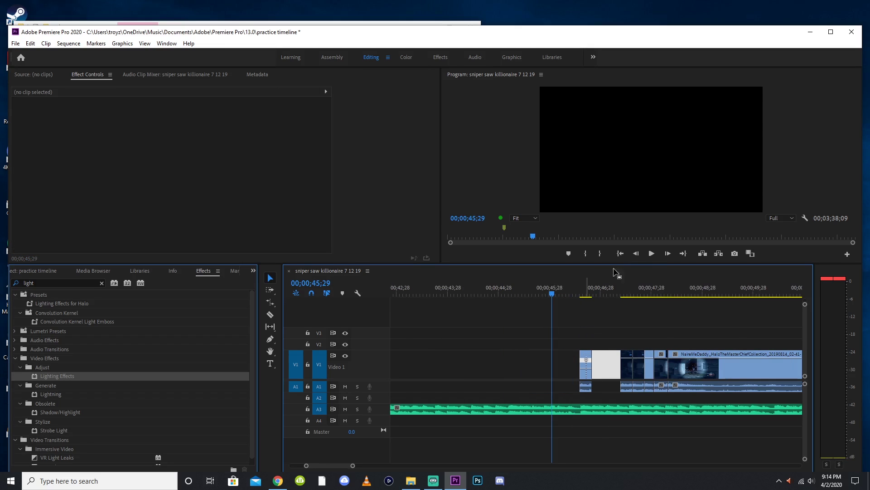
pyautogui.click(651, 253)
pyautogui.press('=')
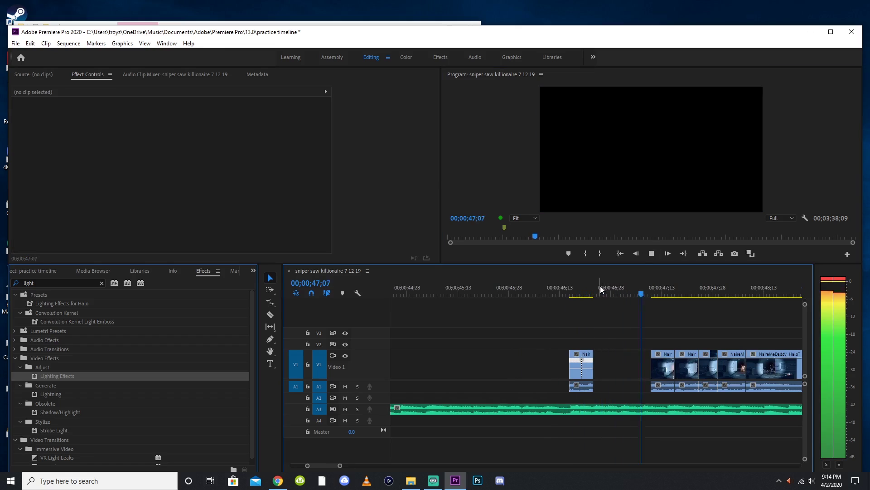
pyautogui.moveTo(608, 286); pyautogui.dragTo(622, 287)
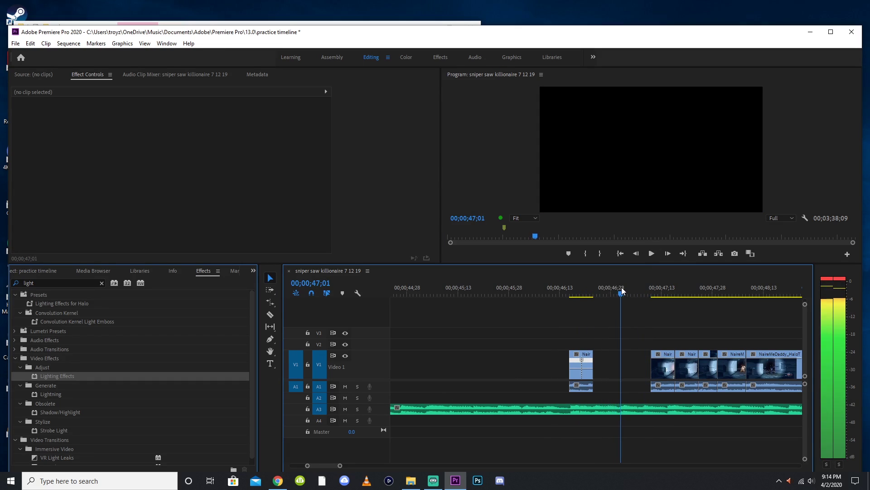
# - Split the speed keyframe into a ramp, slow down the part after it, and trim the piece to end at 00;00;47;01
pyautogui.press('=')
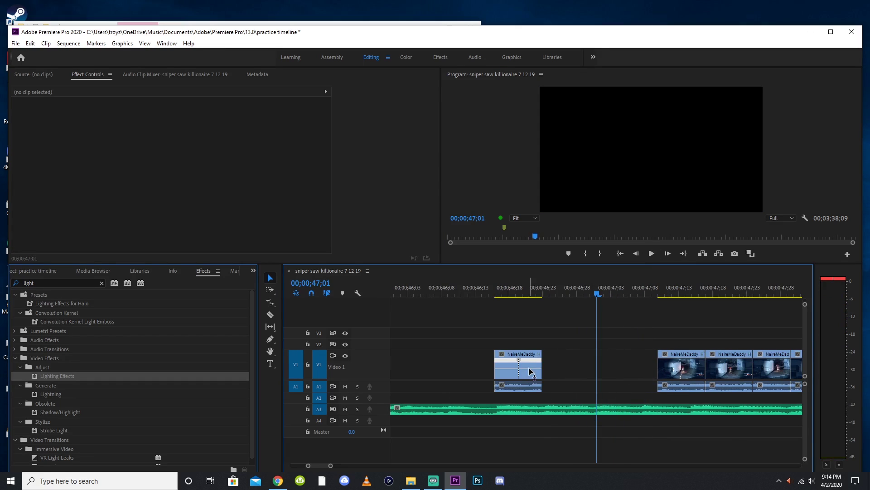
pyautogui.moveTo(530, 366)
pyautogui.mouseDown()
pyautogui.moveTo(529, 381)
pyautogui.moveTo(529, 363)
pyautogui.mouseUp()
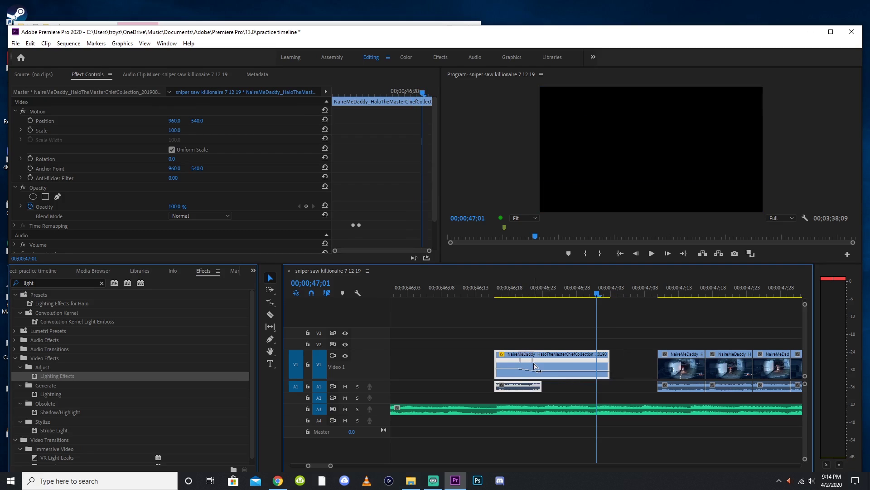
pyautogui.click(567, 327)
pyautogui.moveTo(494, 294); pyautogui.dragTo(598, 304)
pyautogui.press('-')
pyautogui.press('-')
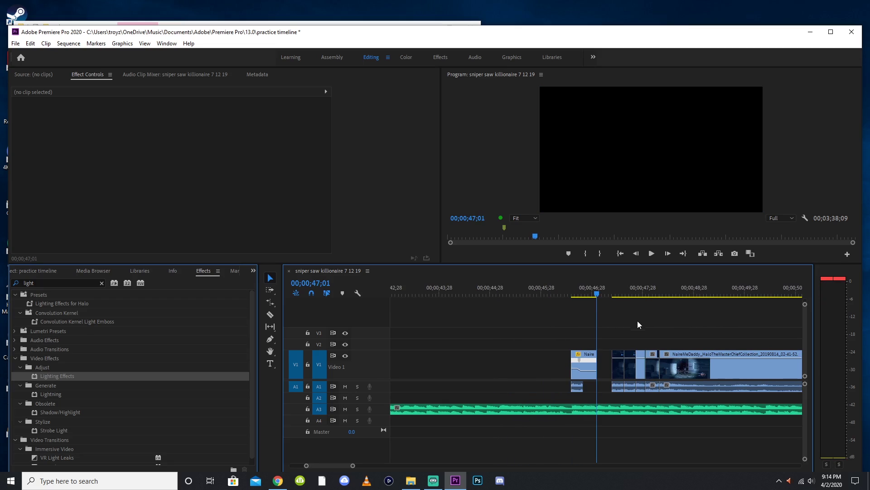
# - Move the second short piece on V1 to start at 00;00;47;01, directly after the slowed piece
pyautogui.press('=')
pyautogui.press('=')
pyautogui.moveTo(677, 370); pyautogui.dragTo(624, 372)
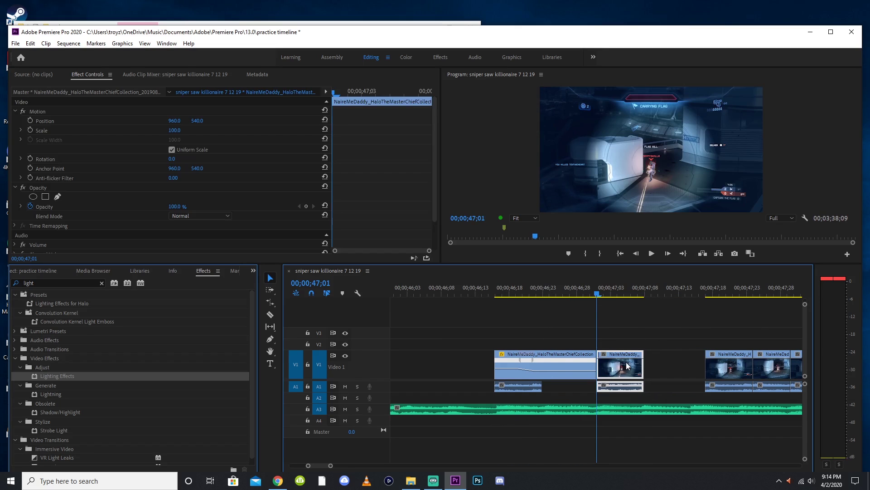
# - Place the playhead at 00;00;47;14 and display the Time Remapping speed line on the second short piece
pyautogui.click(686, 290)
pyautogui.press('-')
pyautogui.press('-')
pyautogui.press('=')
pyautogui.press('=')
pyautogui.rightClick(521, 355)
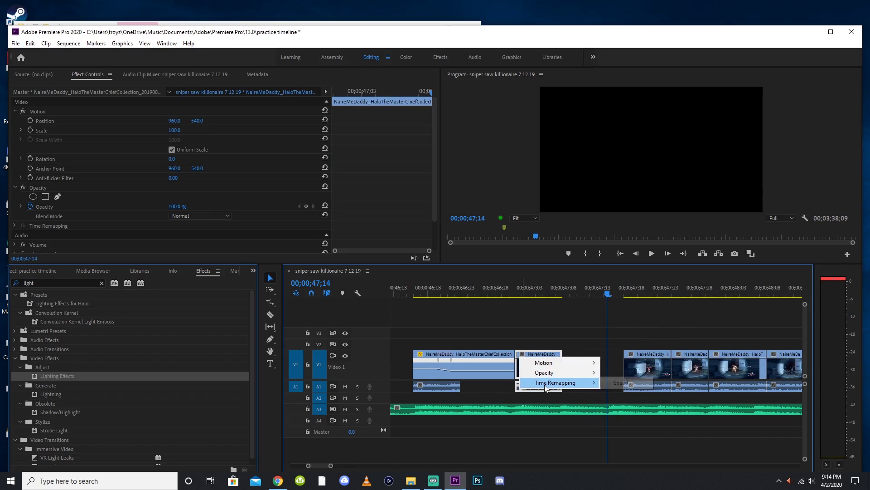
pyautogui.moveTo(545, 384)
pyautogui.click(632, 382)
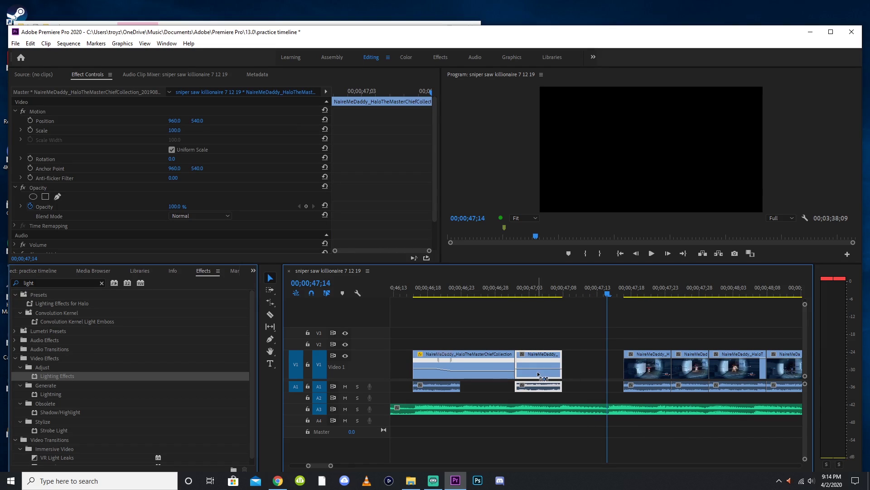
pyautogui.click(591, 351)
pyautogui.press('-')
pyautogui.press('-')
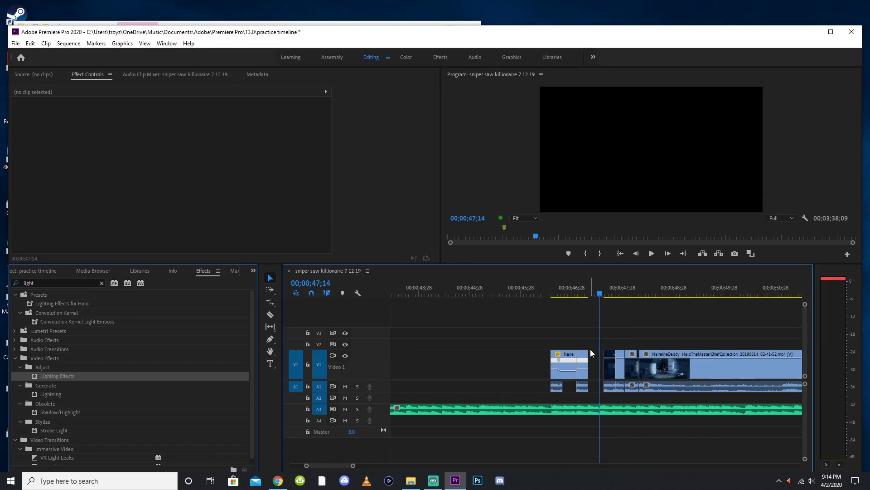
pyautogui.press('=')
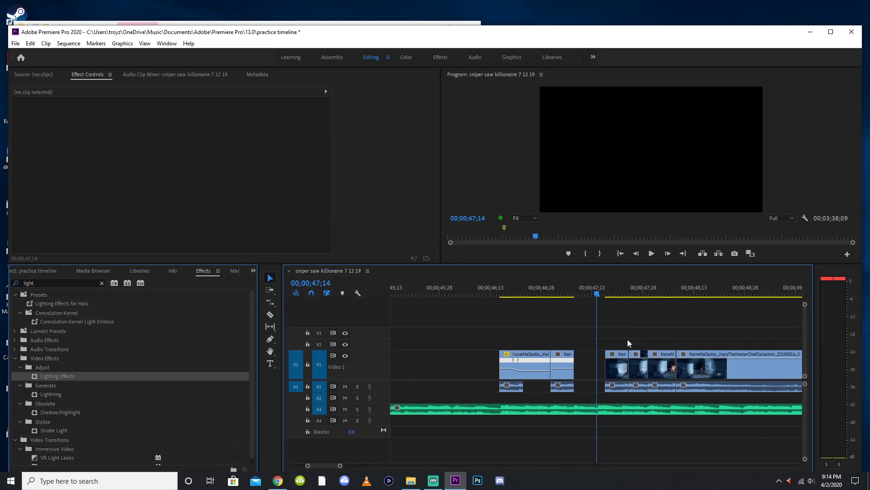
# - Show the Time Remapping speed line on the second short piece and select that piece
pyautogui.press('=')
pyautogui.rightClick(515, 353)
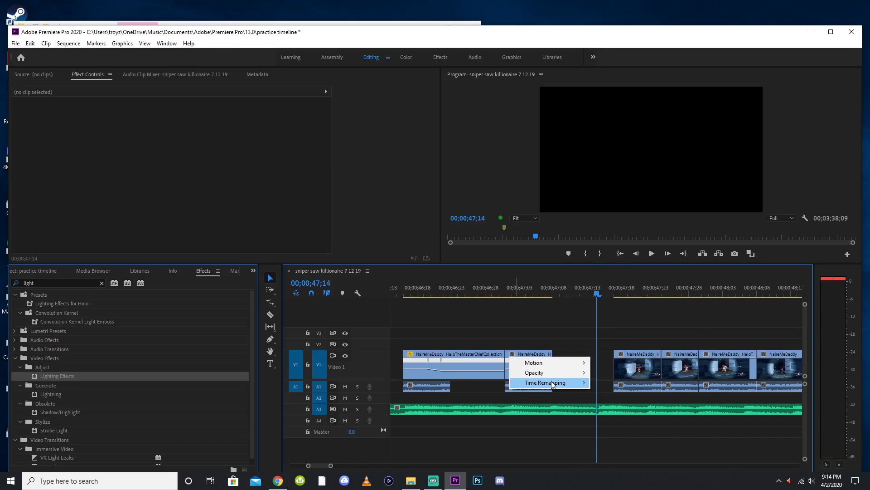
pyautogui.click(616, 382)
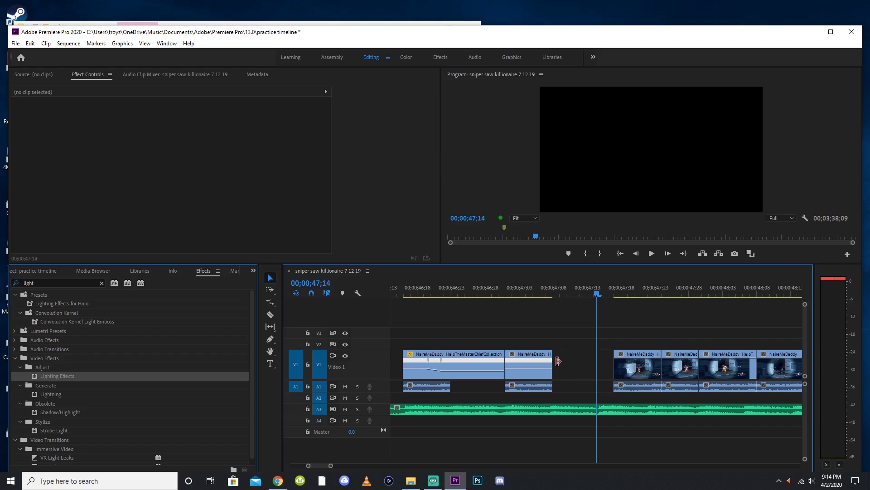
pyautogui.click(529, 372)
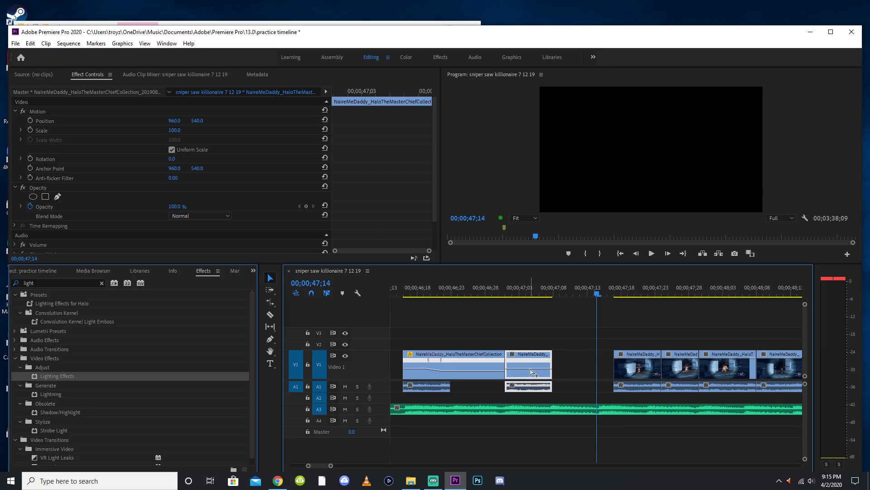
# - Move the remaining V1 pieces after the second short piece later in the timeline to make room for slowing it
pyautogui.click(618, 334)
pyautogui.press('-')
pyautogui.press('-')
pyautogui.press('=')
pyautogui.moveTo(605, 338); pyautogui.dragTo(774, 374)
pyautogui.press('=')
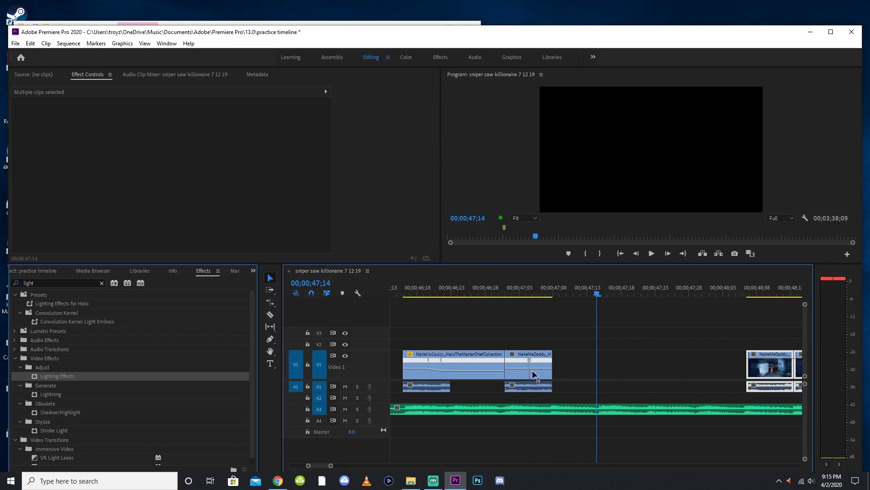
# - Split the second piece's speed keyframe into a ramp and slow the part after it so the piece ends at 00;00;47;14
pyautogui.moveTo(546, 367)
pyautogui.mouseDown()
pyautogui.moveTo(547, 381)
pyautogui.moveTo(542, 361)
pyautogui.mouseUp()
pyautogui.press('=')
pyautogui.moveTo(484, 359); pyautogui.dragTo(493, 361)
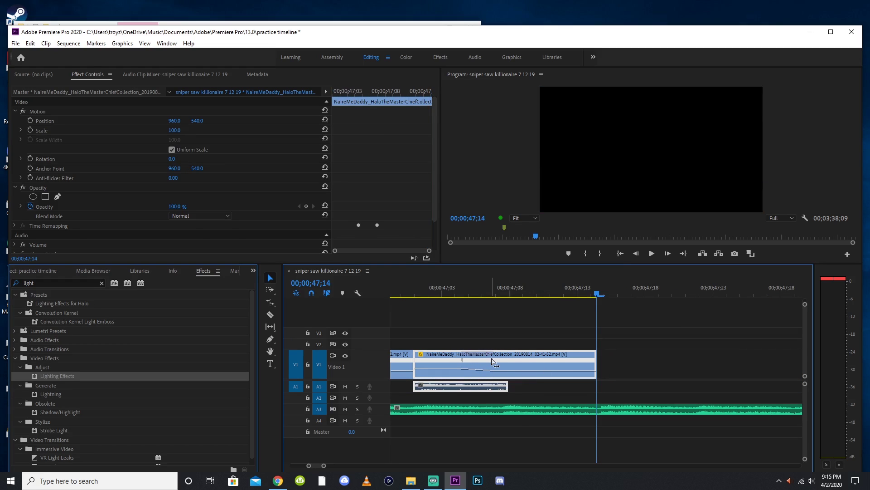
pyautogui.click(550, 336)
pyautogui.press('-')
pyautogui.press('-')
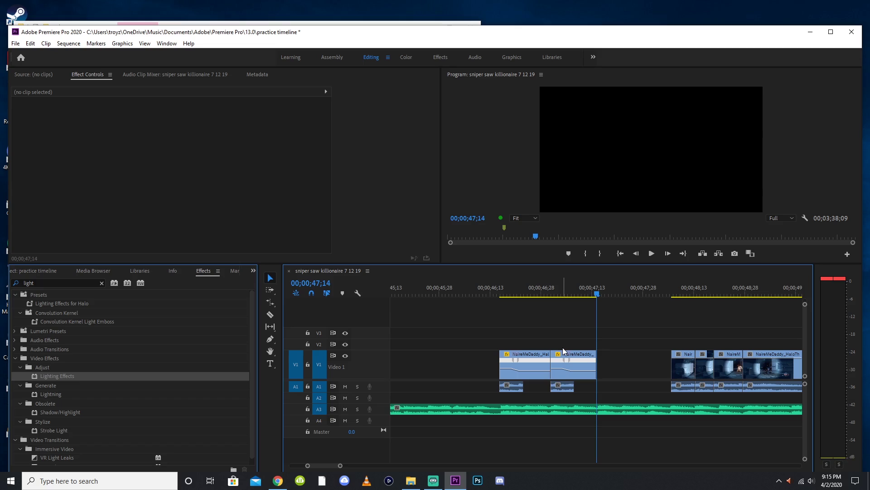
# - Set the second short piece's time interpolation to Frame Blending in its Speed/Duration settings
pyautogui.press('=')
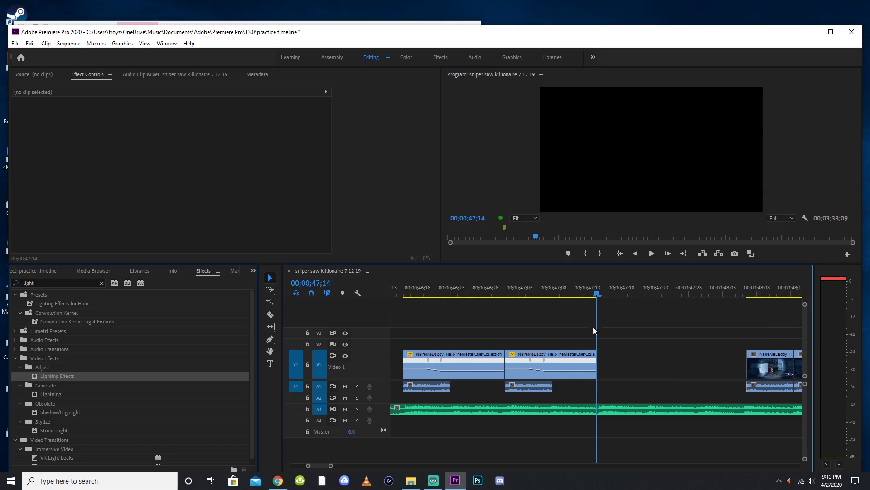
pyautogui.rightClick(583, 359)
pyautogui.click(621, 267)
pyautogui.click(470, 294)
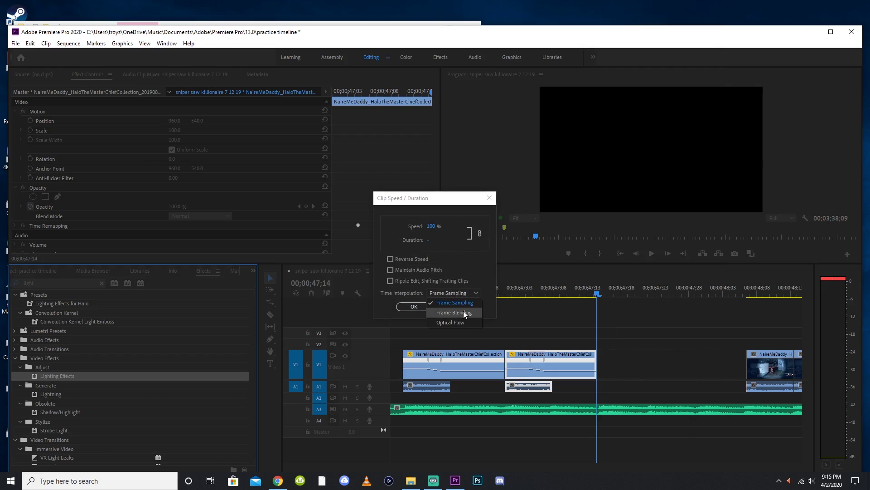
pyautogui.click(464, 312)
pyautogui.click(413, 306)
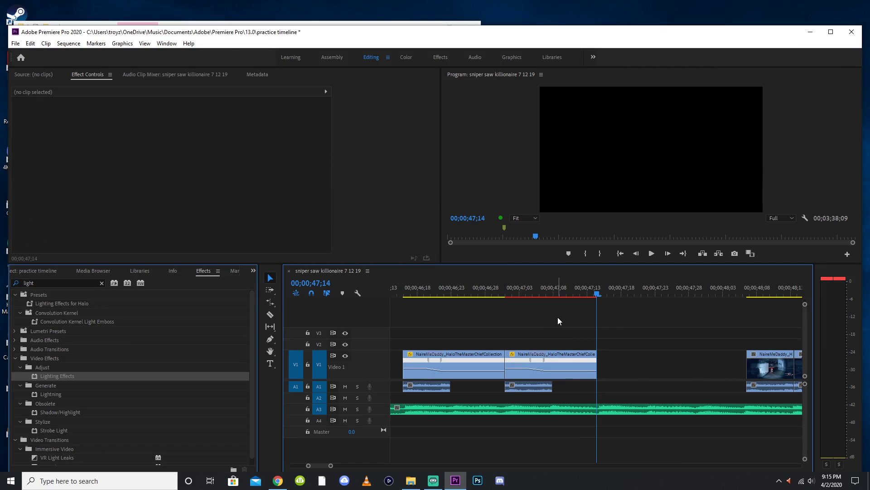
# - Move the third short piece on V1 to start at 00;00;47;14, directly after the second slowed piece
pyautogui.press('-')
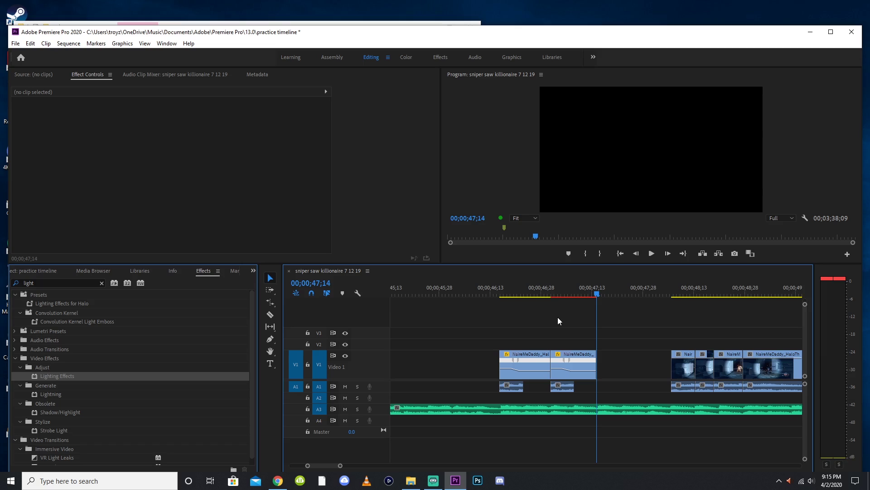
pyautogui.press('-')
pyautogui.press('=')
pyautogui.press('-')
pyautogui.press('=')
pyautogui.moveTo(684, 364); pyautogui.dragTo(609, 364)
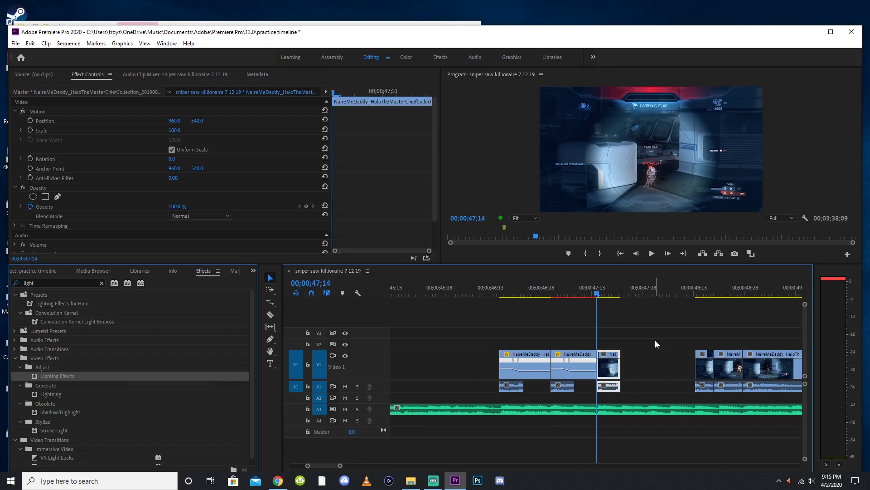
# - Play the timeline around the third short piece and place the playhead on the beat at 00;00;47;29
pyautogui.click(656, 344)
pyautogui.click(570, 294)
pyautogui.press('space')
pyautogui.press('=')
pyautogui.moveTo(527, 292); pyautogui.dragTo(559, 293)
# - Add a split speed keyframe to the third short piece and slow its second part so it ends at 00;00;47;29
pyautogui.rightClick(467, 354)
pyautogui.click(565, 383)
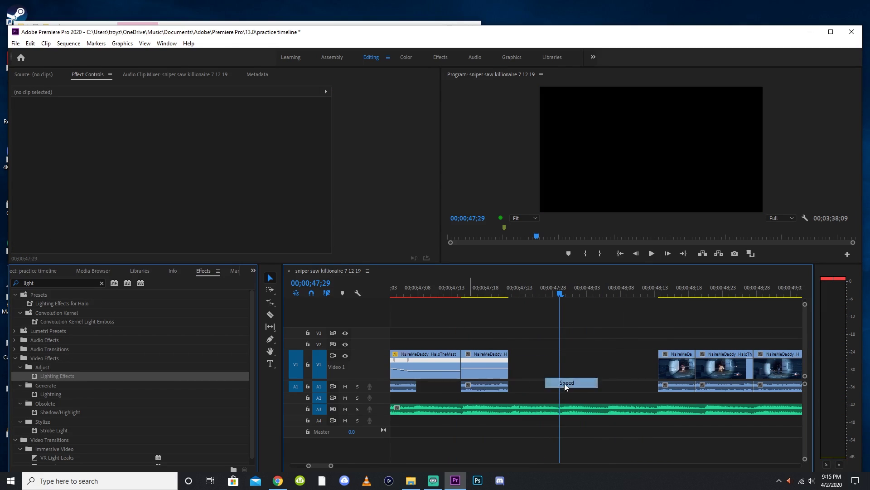
pyautogui.keyDown('ctrl'); pyautogui.click(481, 369); pyautogui.keyUp('ctrl')
pyautogui.moveTo(495, 368); pyautogui.dragTo(512, 360)
# - Move the fourth short piece to start at 00;00;47;29 and play on to the following beat
pyautogui.moveTo(676, 367); pyautogui.dragTo(577, 367)
pyautogui.press('=')
pyautogui.press('space')
pyautogui.press('-')
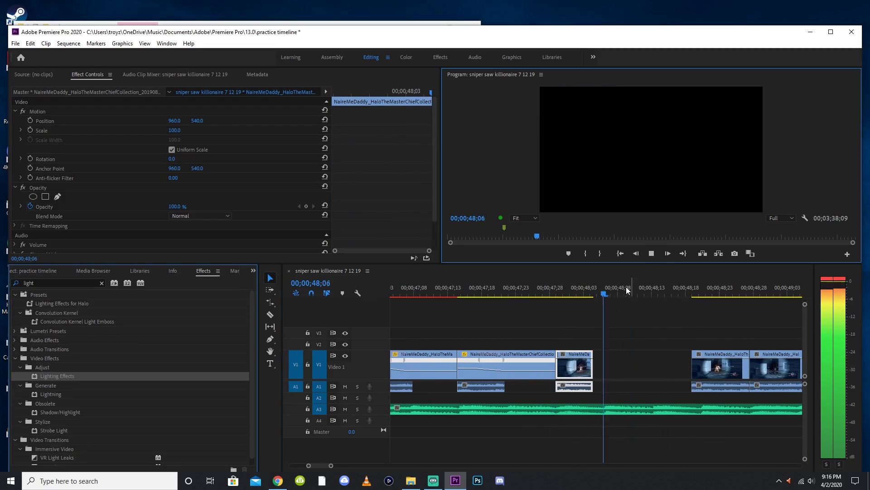
pyautogui.press('space')
pyautogui.press('=')
# - Show the fourth short piece's speed line, add a split keyframe, and slow the part after it up to the playhead
pyautogui.rightClick(407, 354)
pyautogui.click(503, 383)
pyautogui.keyDown('ctrl'); pyautogui.click(435, 368); pyautogui.keyUp('ctrl')
pyautogui.moveTo(458, 368); pyautogui.dragTo(459, 360)
# - Play on to the beat at 00;00;48;27 and move the fifth short piece directly after the fourth
pyautogui.click(528, 329)
pyautogui.click(651, 253)
pyautogui.moveTo(730, 367)
pyautogui.mouseDown()
pyautogui.moveTo(654, 366)
pyautogui.moveTo(716, 366)
pyautogui.mouseUp()
# - Add a split speed keyframe to the fifth short piece and slow its second part so it ends at 00;00;48;27
pyautogui.rightClick(556, 354)
pyautogui.click(653, 382)
pyautogui.press('=')
pyautogui.keyDown('ctrl'); pyautogui.click(526, 369); pyautogui.keyUp('ctrl')
pyautogui.moveTo(540, 368); pyautogui.dragTo(540, 372)
pyautogui.moveTo(526, 359); pyautogui.dragTo(550, 360)
# - Select the last three slowed pieces together and set their time interpolation to Optical Flow
pyautogui.press('-')
pyautogui.press('-')
pyautogui.moveTo(610, 323); pyautogui.dragTo(570, 360)
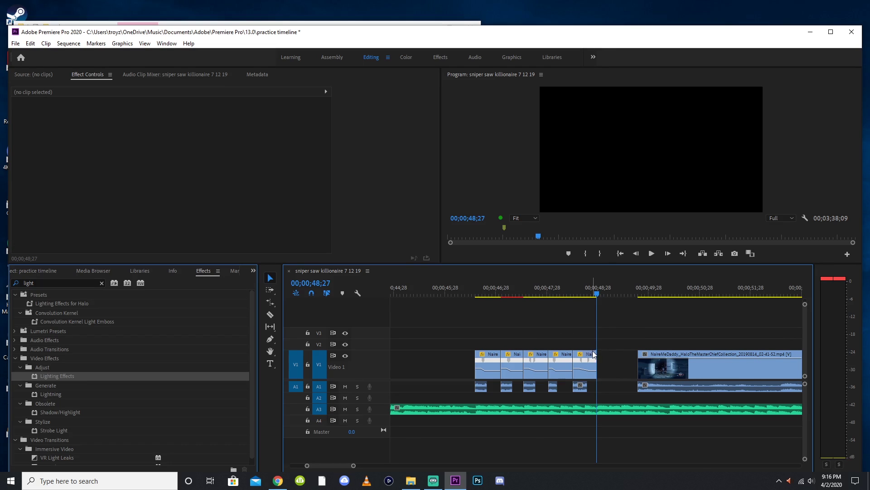
pyautogui.press('=')
pyautogui.moveTo(615, 330); pyautogui.dragTo(477, 359)
pyautogui.rightClick(491, 358)
pyautogui.click(532, 283)
pyautogui.click(462, 293)
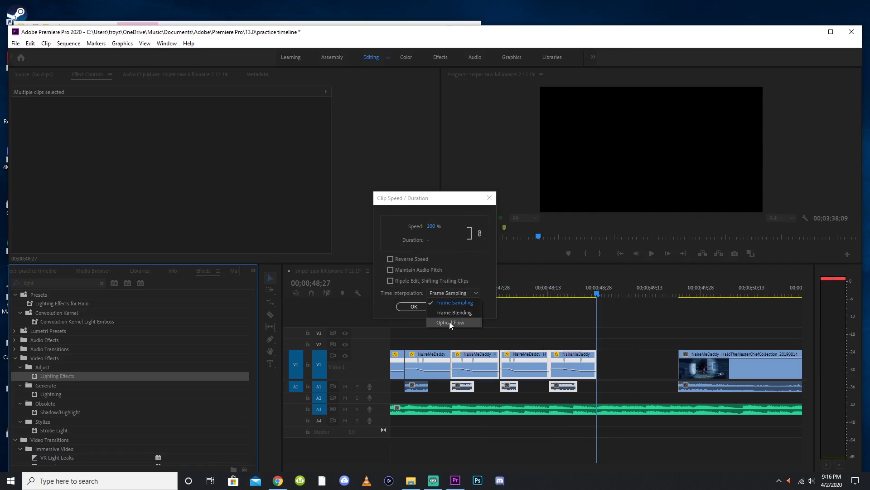
pyautogui.click(452, 321)
pyautogui.click(424, 307)
pyautogui.click(496, 318)
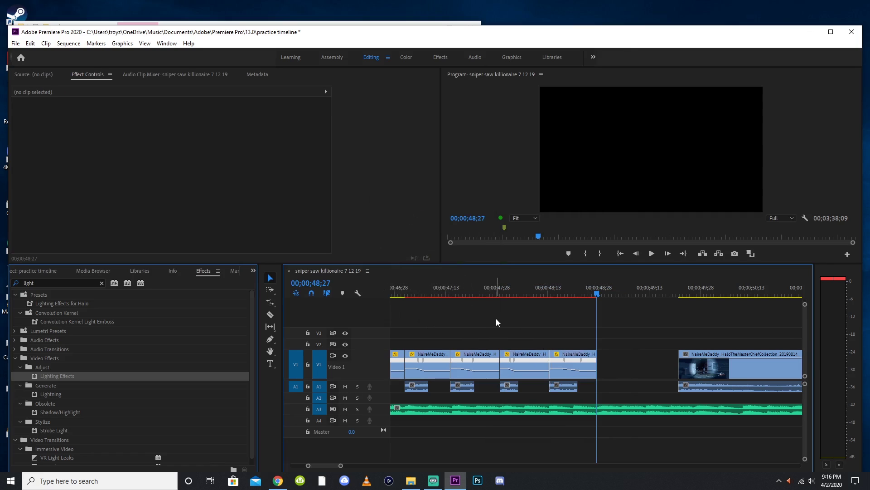
# - Set the first slowed piece's time interpolation to Frame Blending
pyautogui.scroll(3, 490, 319)
pyautogui.click(548, 294)
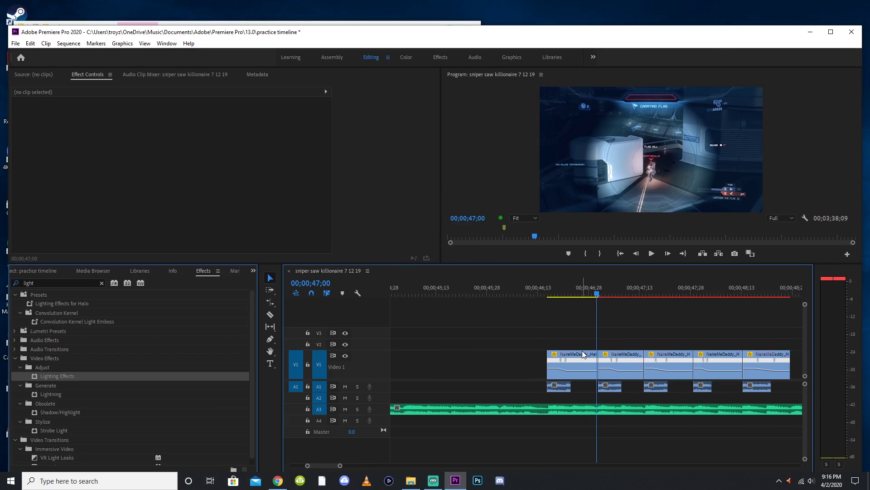
pyautogui.rightClick(583, 350)
pyautogui.click(616, 270)
pyautogui.click(453, 292)
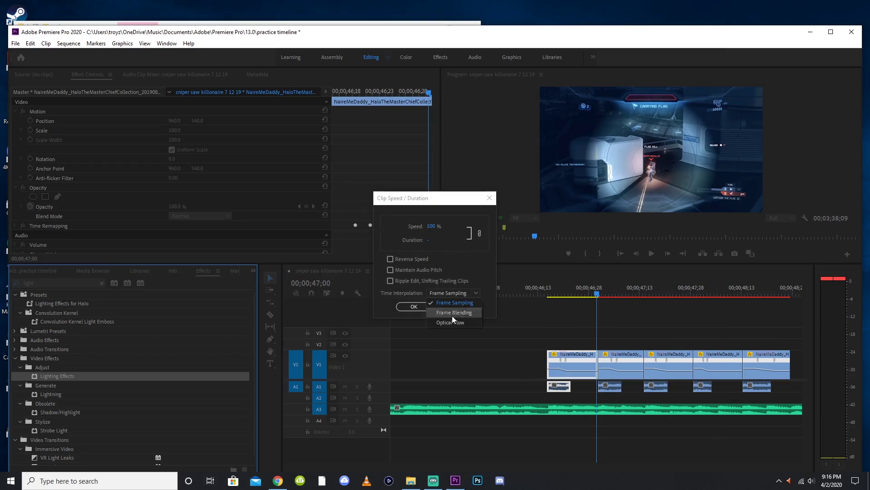
pyautogui.click(452, 313)
pyautogui.click(414, 306)
# - Play back the five slowed pieces from just before the first one
pyautogui.click(634, 293)
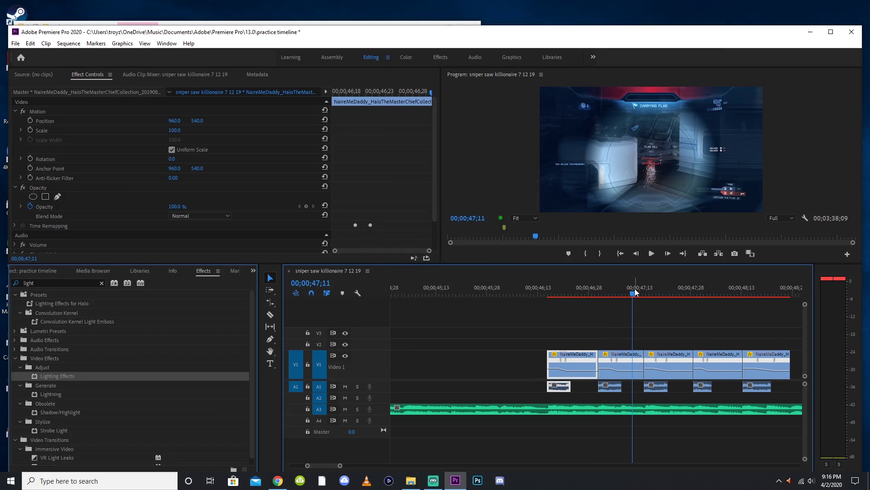
pyautogui.press('-')
pyautogui.press('-')
pyautogui.press('-')
pyautogui.press('=')
pyautogui.press('=')
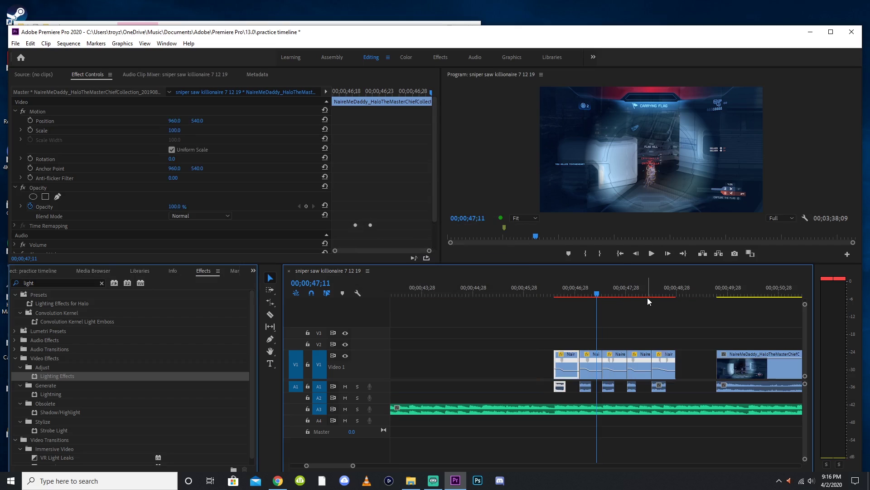
pyautogui.click(542, 297)
pyautogui.click(655, 256)
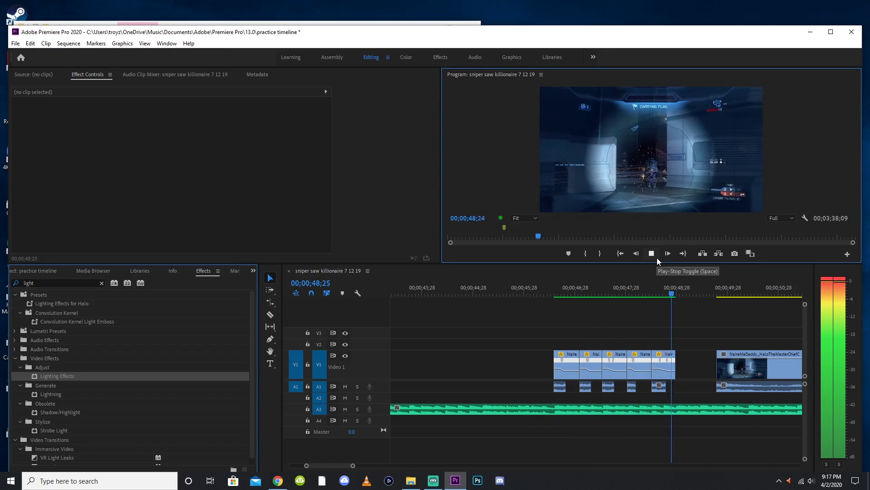
# - Select all five slowed pieces and view the time interpolation options in their Speed/Duration settings
pyautogui.click(625, 290)
pyautogui.moveTo(676, 333); pyautogui.dragTo(570, 363)
pyautogui.rightClick(570, 362)
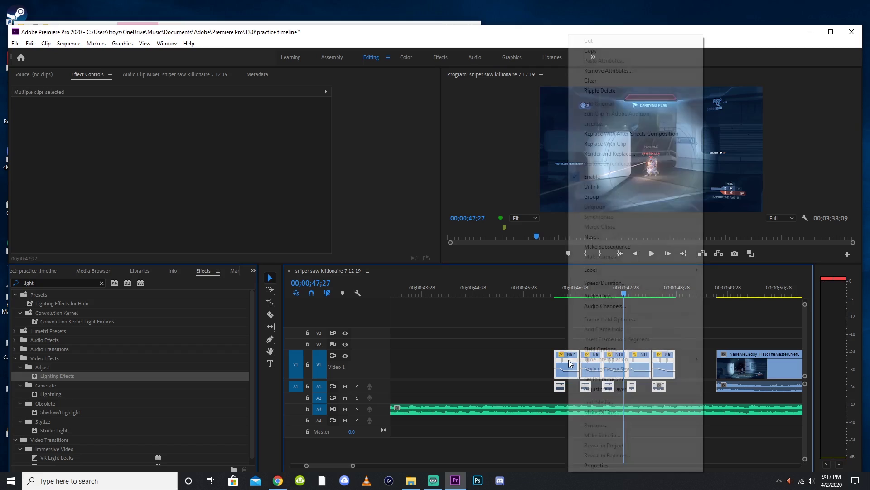
pyautogui.click(603, 282)
pyautogui.click(457, 293)
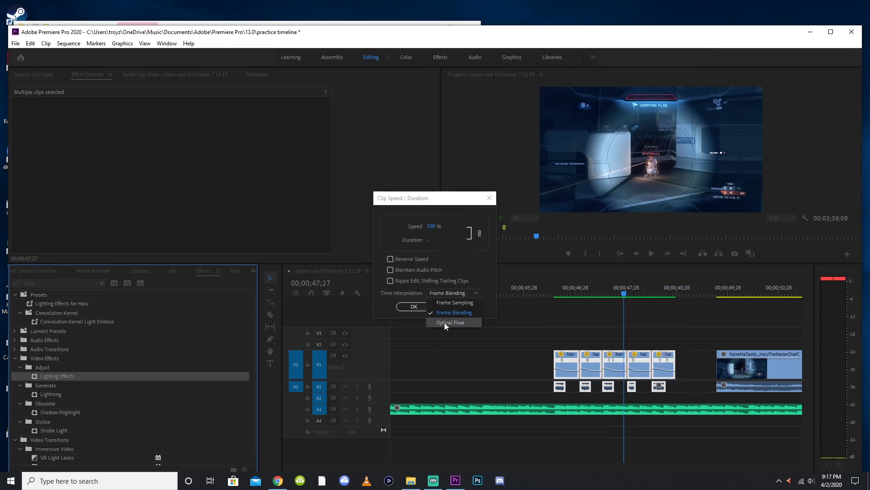
# - Play back the slowed pieces from 00;00;47;27, place the playhead at 00;00;47;10, and deselect the pieces
pyautogui.click(653, 254)
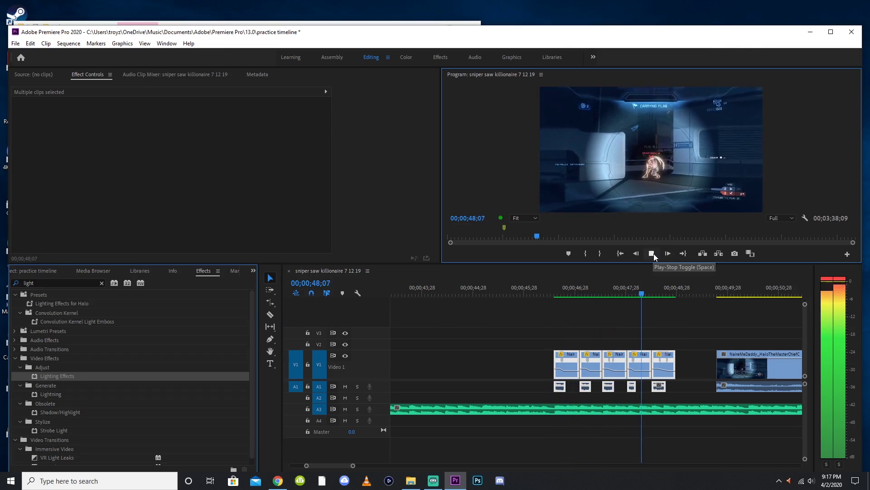
pyautogui.click(597, 289)
pyautogui.press('-')
pyautogui.click(614, 329)
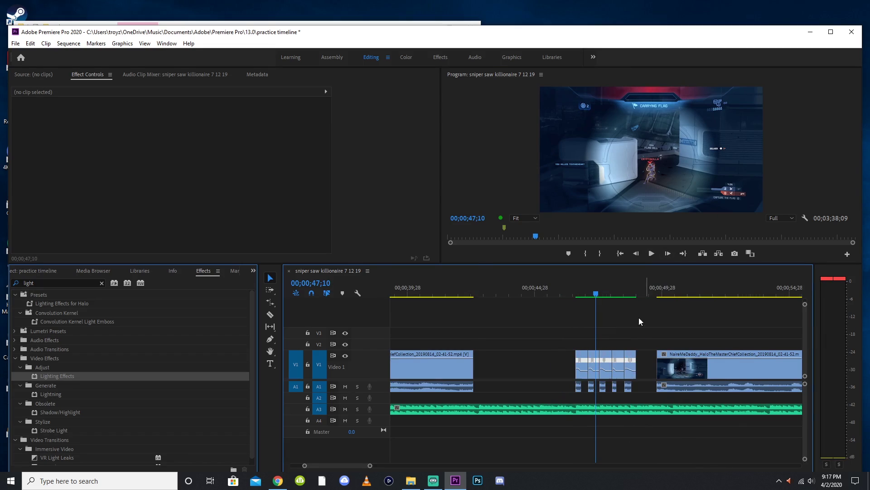
pyautogui.press('=')
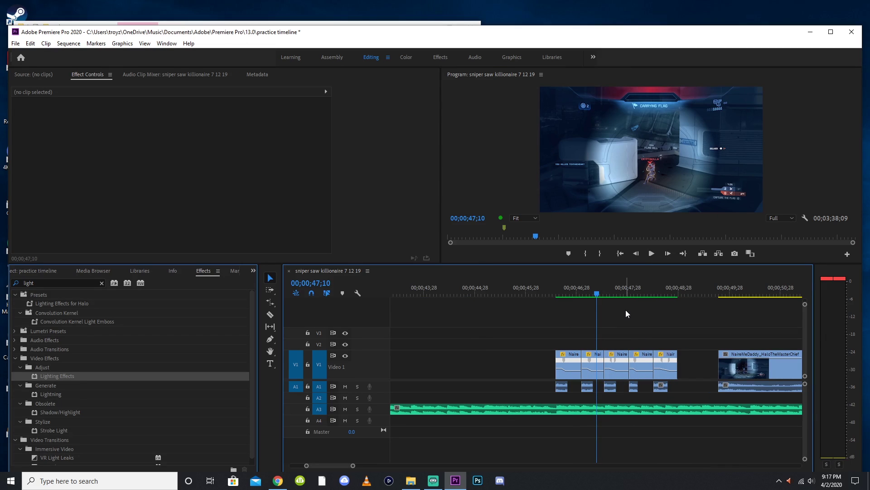
pyautogui.press('=')
pyautogui.click(551, 374)
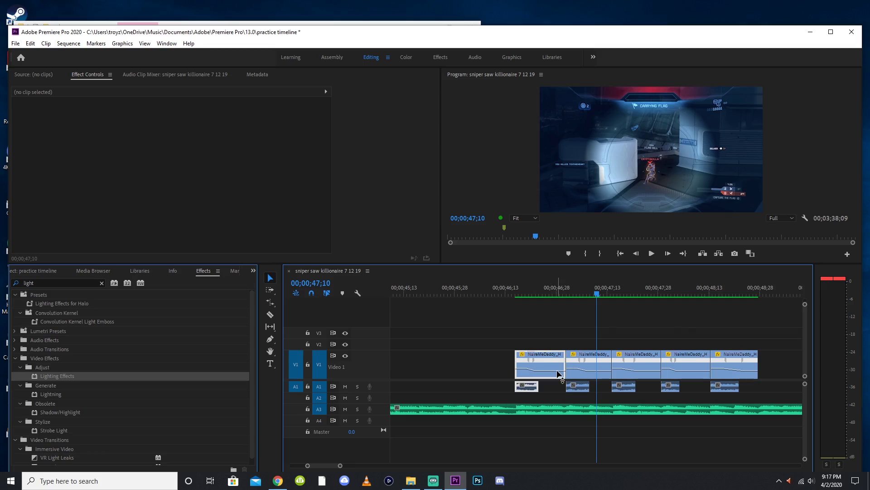
pyautogui.moveTo(559, 371); pyautogui.dragTo(557, 373)
pyautogui.click(570, 334)
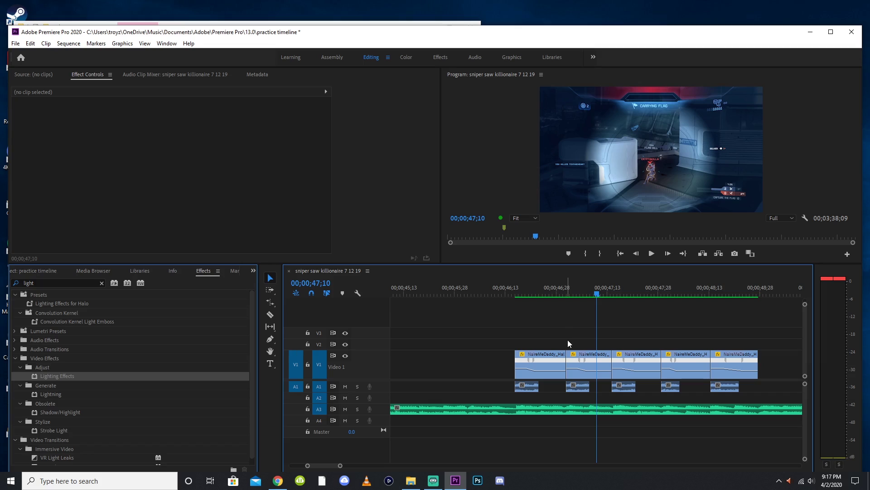
pyautogui.moveTo(559, 366); pyautogui.dragTo(566, 364)
pyautogui.hotkey('ctrl', 'z')
pyautogui.click(562, 326)
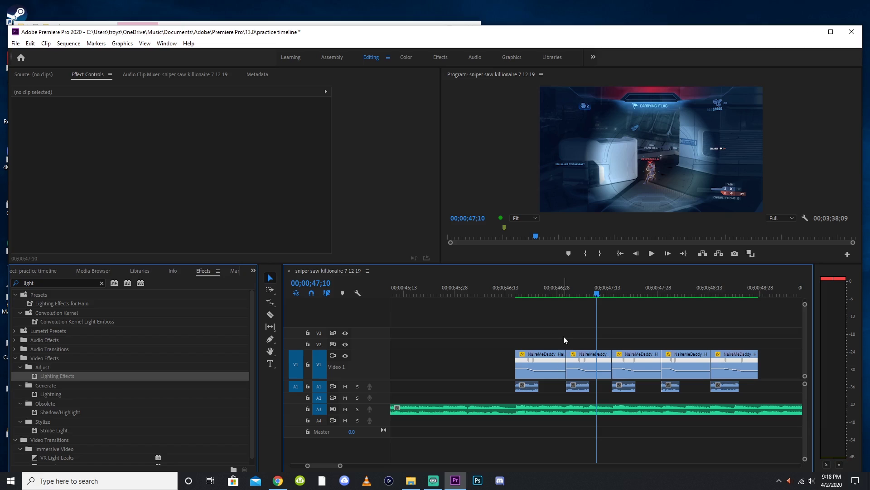
# - Delete only the A1 audio of the five slowed pieces, keeping their video on V1
pyautogui.press('alt')
pyautogui.moveTo(491, 398); pyautogui.dragTo(511, 394)
pyautogui.moveTo(704, 387); pyautogui.dragTo(735, 390)
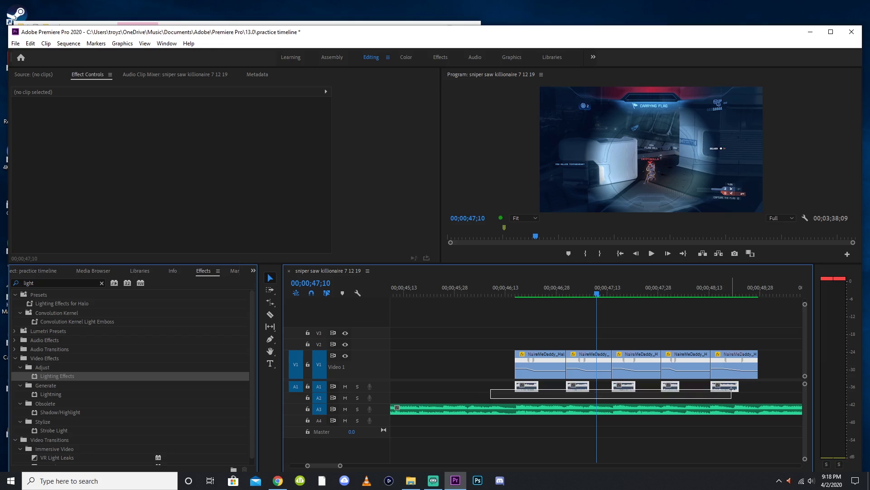
pyautogui.press('Delete')
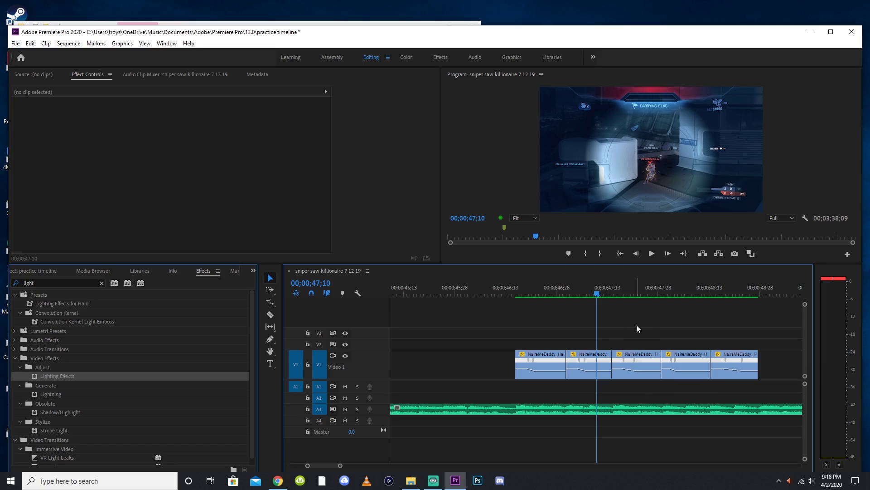
# - Play the music from shortly before the last V1 clip, around 00;02;00
pyautogui.press('-')
pyautogui.press('-')
pyautogui.press('-')
pyautogui.press('-')
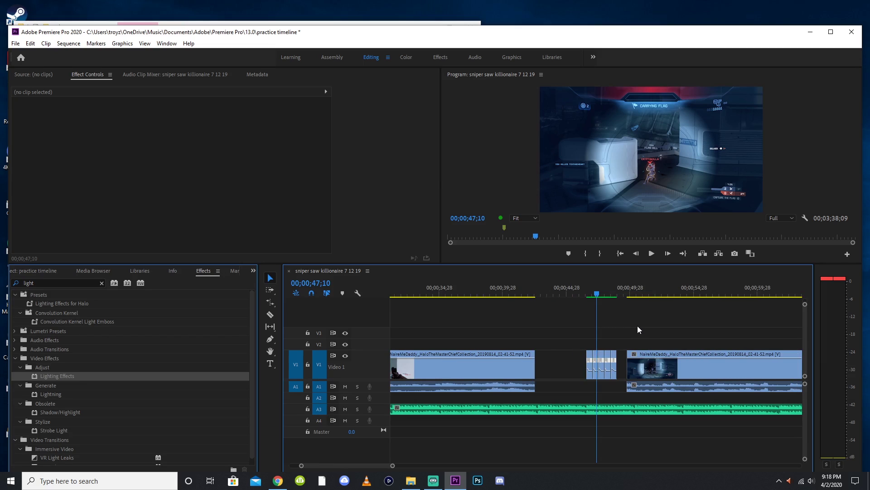
pyautogui.press('-')
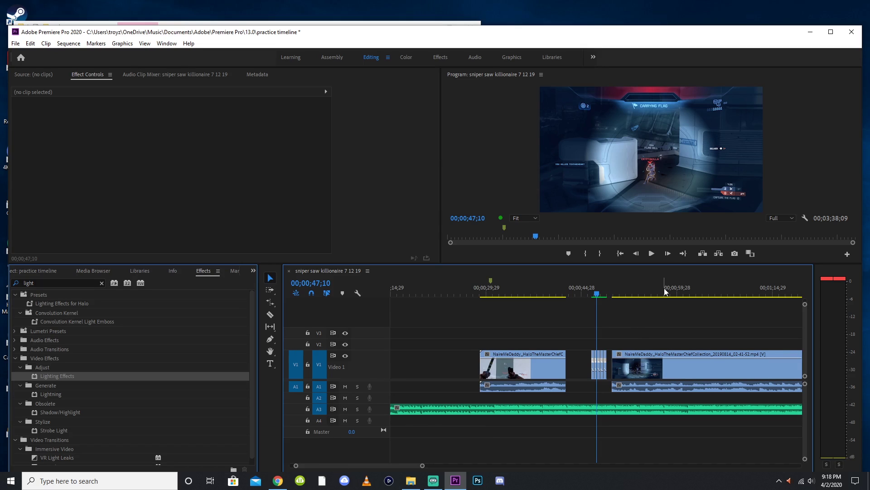
pyautogui.press('-')
pyautogui.press('-')
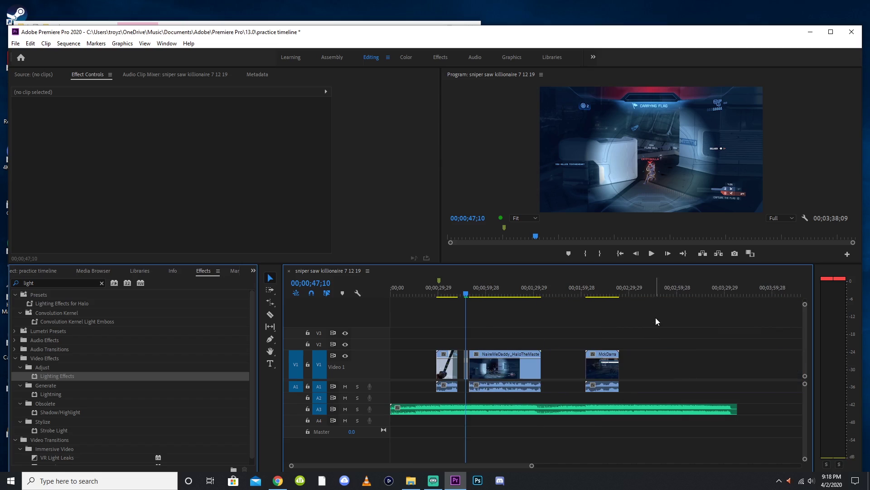
pyautogui.click(578, 293)
pyautogui.press('=')
pyautogui.press('=')
pyautogui.press('=')
pyautogui.press('space')
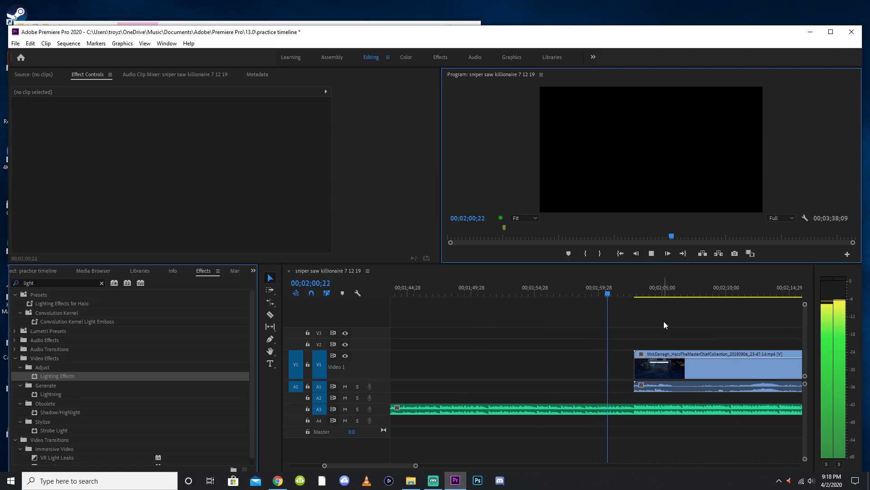
# - Place the playhead at 00;02;02;23, where the music hits and the last V1 clip starts, and add a sequence marker there
pyautogui.press('=')
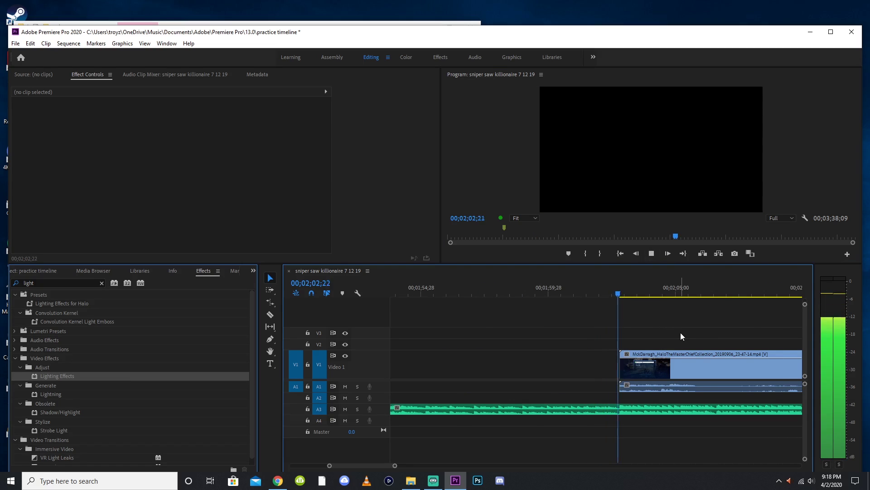
pyautogui.press('=')
pyautogui.press('=')
pyautogui.click(517, 283)
pyautogui.moveTo(517, 284); pyautogui.dragTo(547, 276)
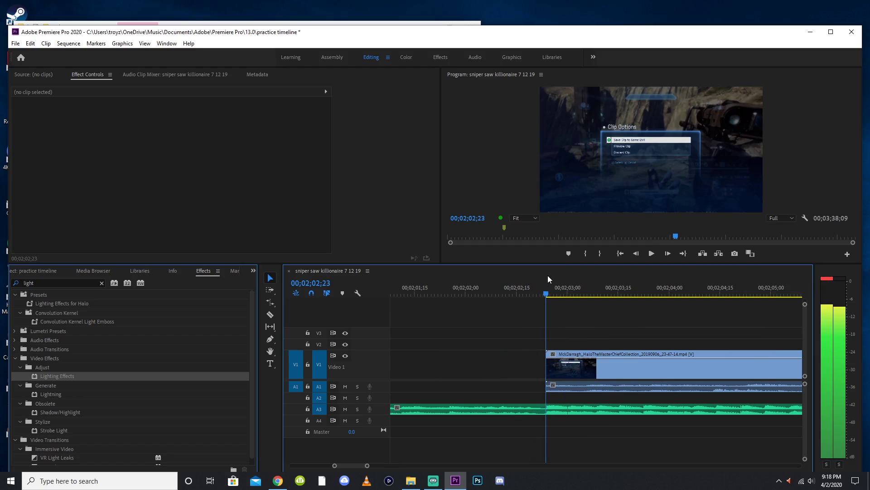
pyautogui.click(547, 406)
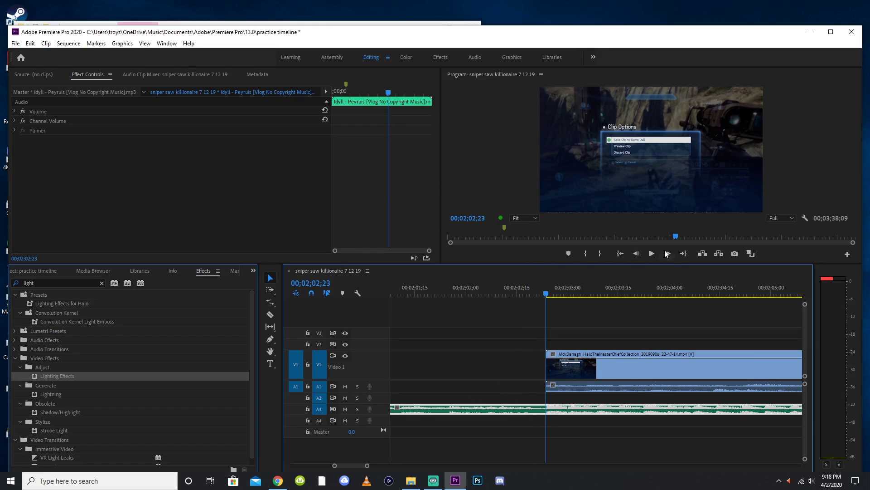
pyautogui.click(569, 252)
pyautogui.click(583, 341)
# - Cut the last V1 clip at 00;02;18;12, discard the footage before it, and shift the remainder to the marker at 00;02;02;23
pyautogui.press('-')
pyautogui.press('-')
pyautogui.press('-')
pyautogui.press('-')
pyautogui.press('-')
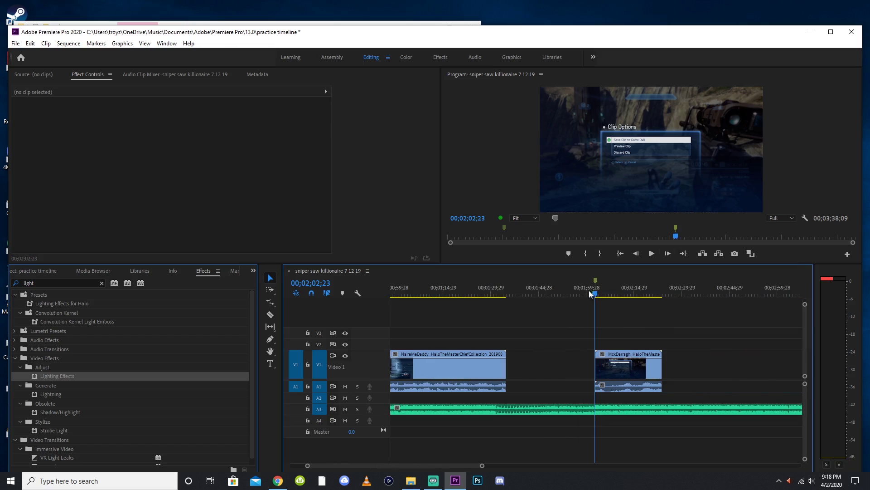
pyautogui.moveTo(592, 292); pyautogui.dragTo(630, 284)
pyautogui.press('=')
pyautogui.press('=')
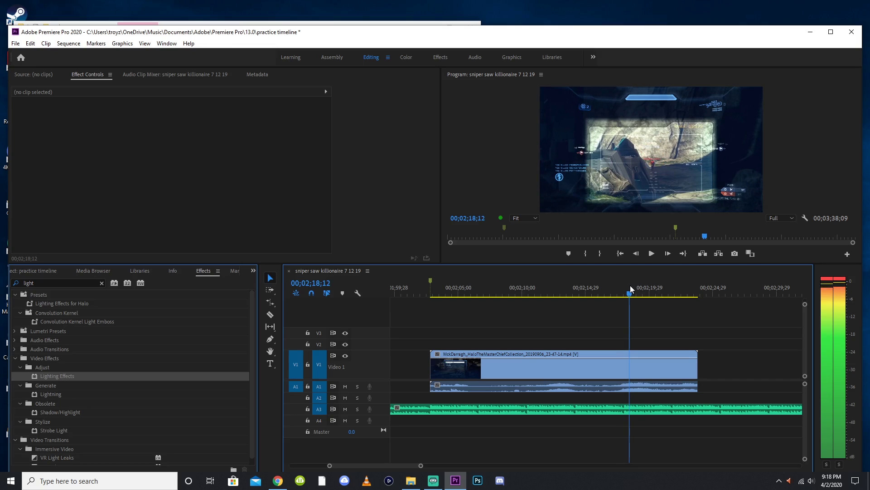
pyautogui.moveTo(434, 365)
pyautogui.mouseDown()
pyautogui.moveTo(630, 366)
pyautogui.moveTo(442, 365)
pyautogui.mouseUp()
# - Place the playhead at the 00;02;02;23 marker and move the trimmed clip earlier, to start at about 00;02;02;10
pyautogui.click(438, 290)
pyautogui.press('=')
pyautogui.press('=')
pyautogui.press('=')
pyautogui.click(534, 291)
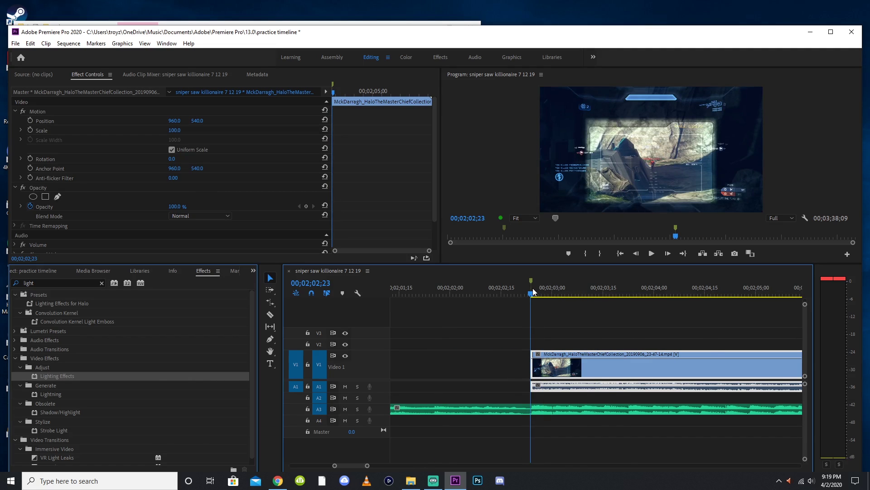
pyautogui.press('=')
pyautogui.press('=')
pyautogui.click(596, 367)
pyautogui.moveTo(596, 367); pyautogui.dragTo(419, 368)
pyautogui.press('-')
pyautogui.press('-')
pyautogui.press('-')
pyautogui.press('-')
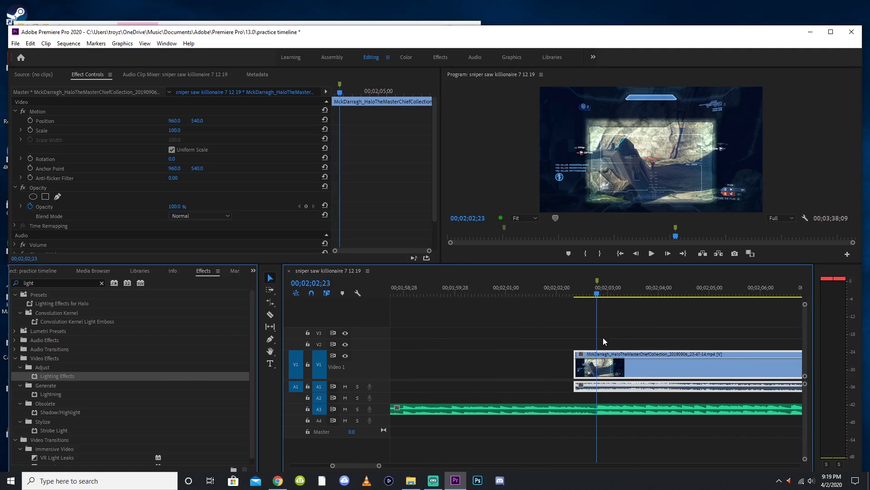
# - Enable Scale keyframing at 100 on the last V1 clip, one frame before the 00;02;02;23 marker
pyautogui.press('=')
pyautogui.press('=')
pyautogui.press('=')
pyautogui.press('=')
pyautogui.press('-')
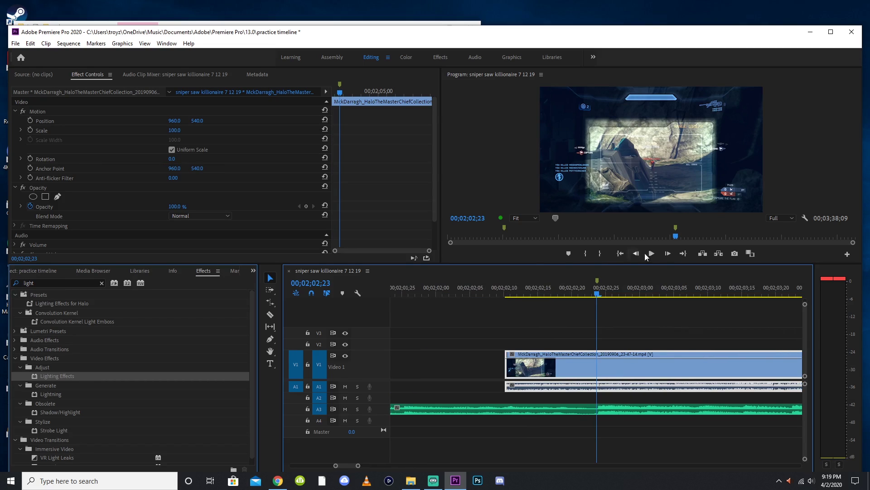
pyautogui.click(622, 330)
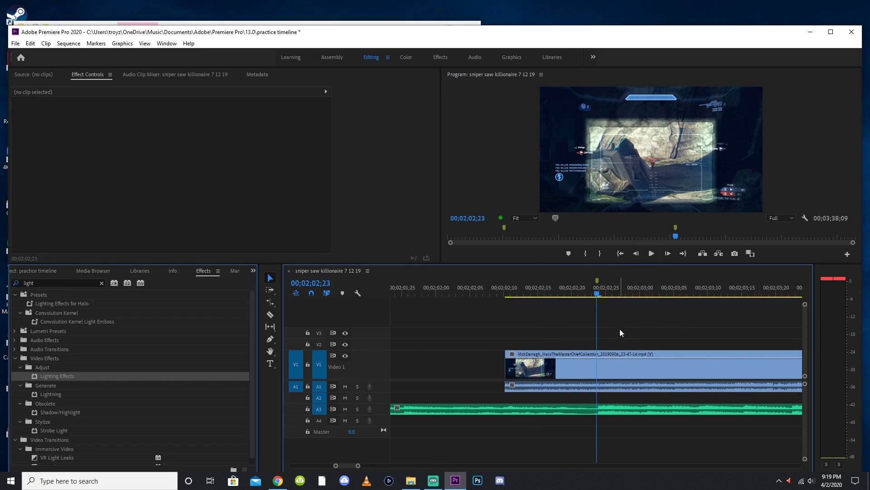
pyautogui.click(578, 369)
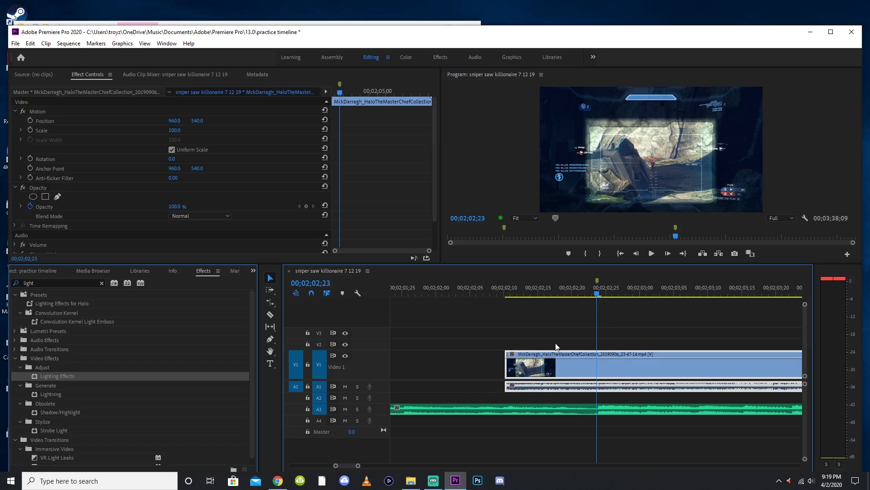
pyautogui.press('Left')
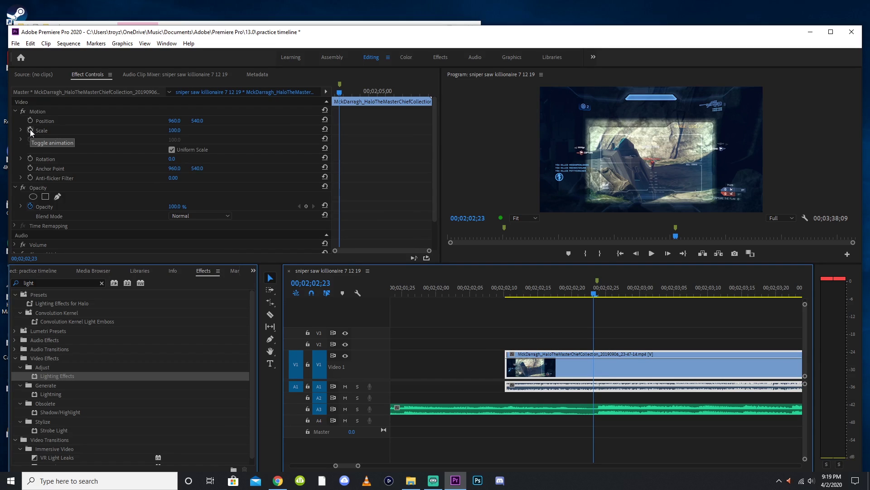
pyautogui.click(626, 300)
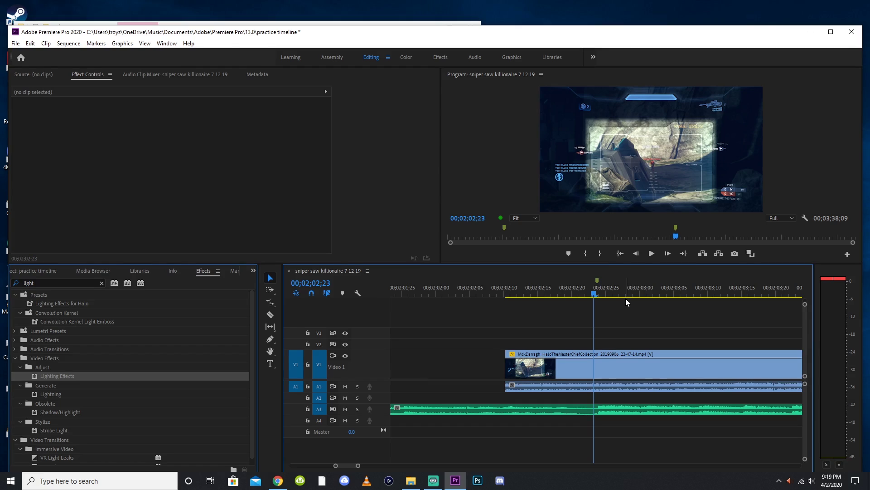
# - Add a Scale keyframe of 120 to the last V1 clip at the 00;02;02;23 marker
pyautogui.click(597, 289)
pyautogui.press('=')
pyautogui.press('=')
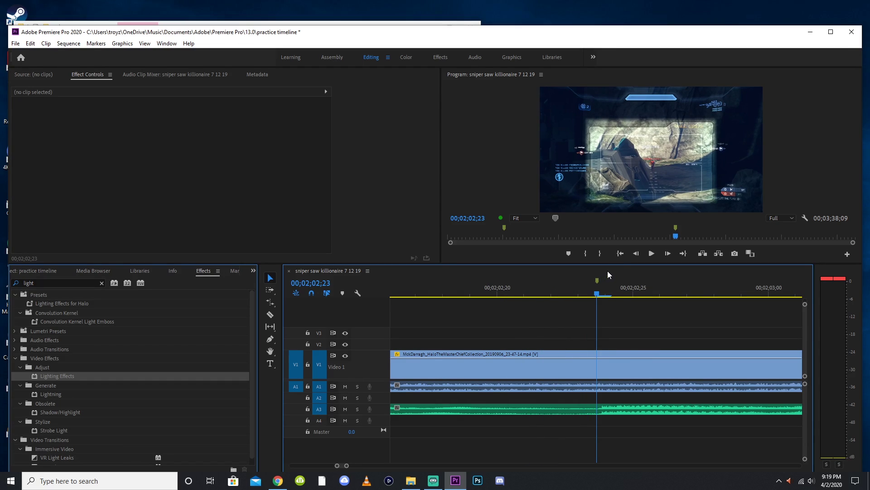
pyautogui.click(592, 365)
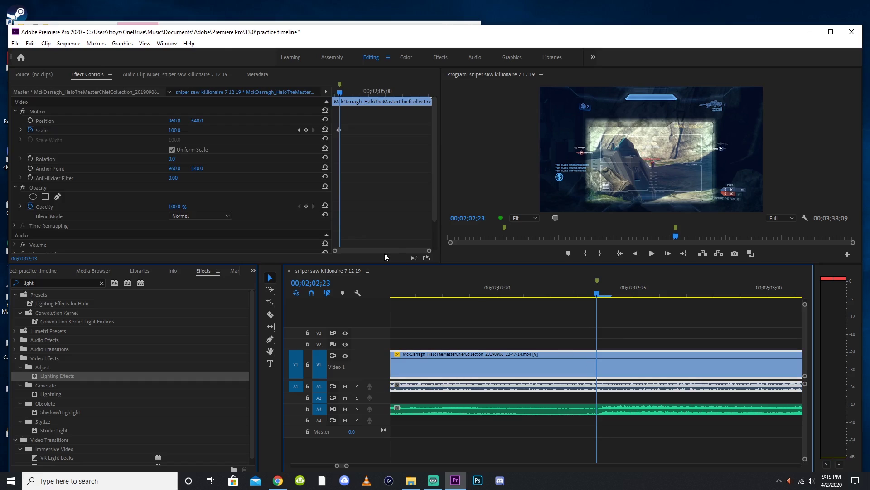
pyautogui.click(384, 134)
pyautogui.press('=')
pyautogui.press('=')
pyautogui.press('=')
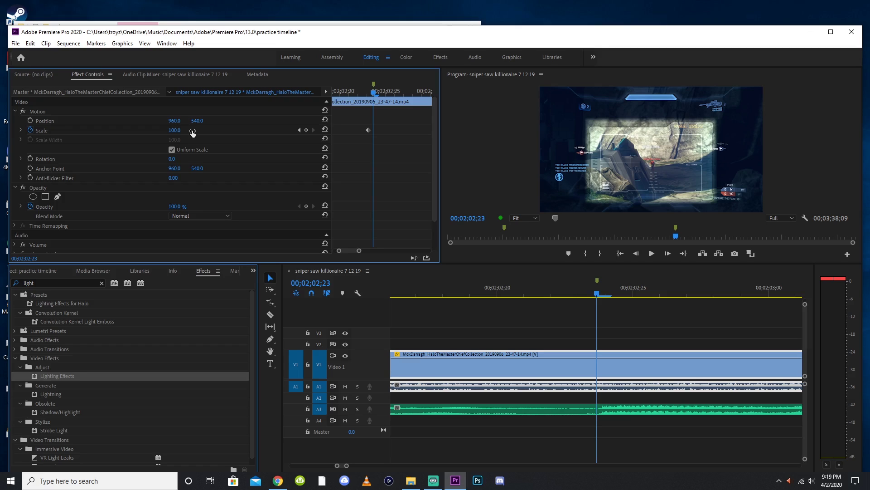
pyautogui.click(174, 131)
pyautogui.write('120')
pyautogui.press('Return')
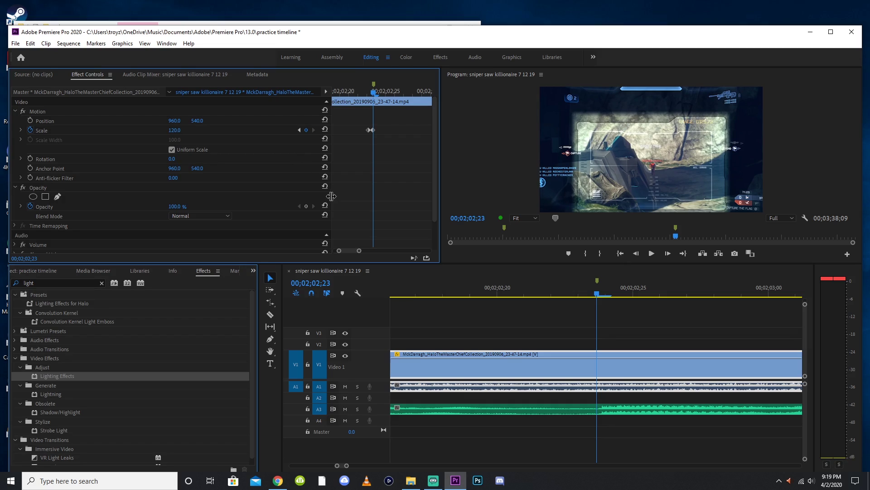
# - Add a Scale keyframe of 100 to the last V1 clip at 00;02;04;06
pyautogui.click(618, 330)
pyautogui.press('-')
pyautogui.press('-')
pyautogui.press('-')
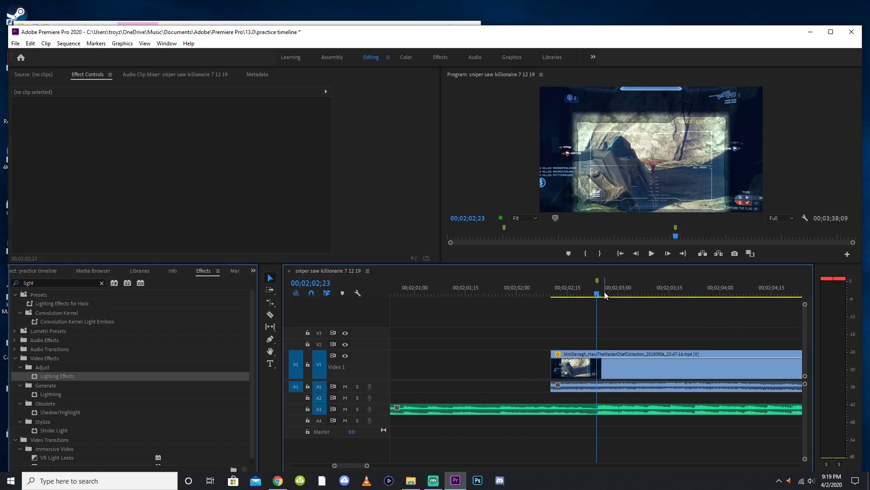
pyautogui.moveTo(596, 295); pyautogui.dragTo(741, 276)
pyautogui.click(737, 364)
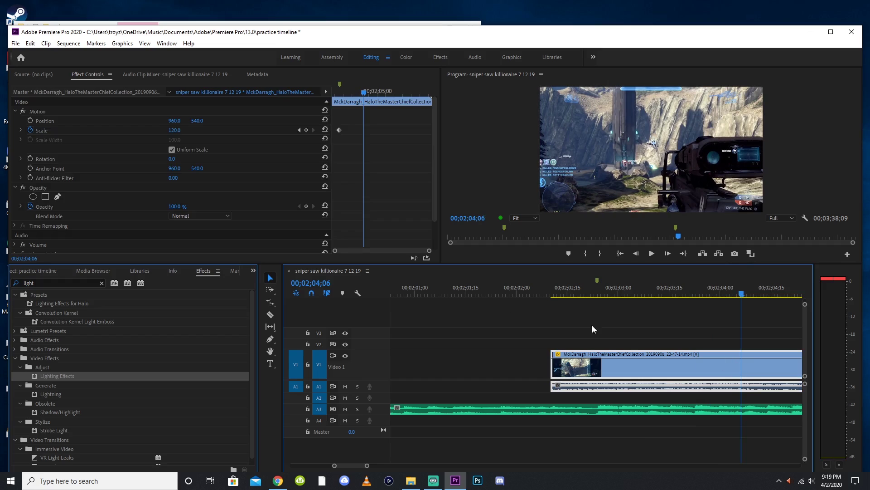
pyautogui.click(172, 130)
pyautogui.write('100')
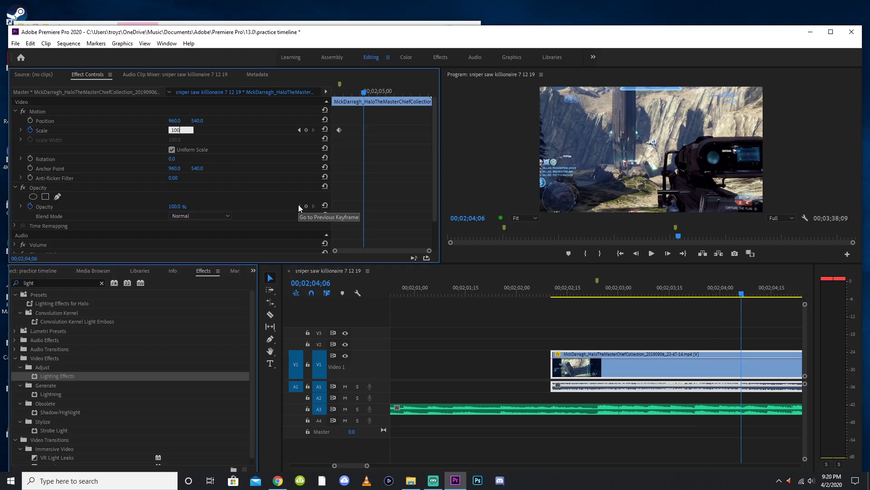
pyautogui.press('Return')
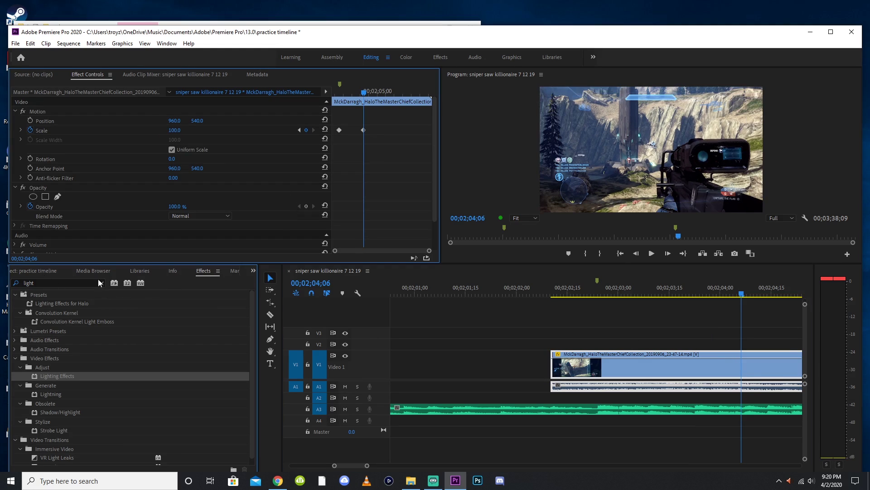
# - Place the project's Adjustment Layer on V2 above the last V1 clip, starting shortly before 00;02;04;06
pyautogui.click(252, 272)
pyautogui.click(76, 283)
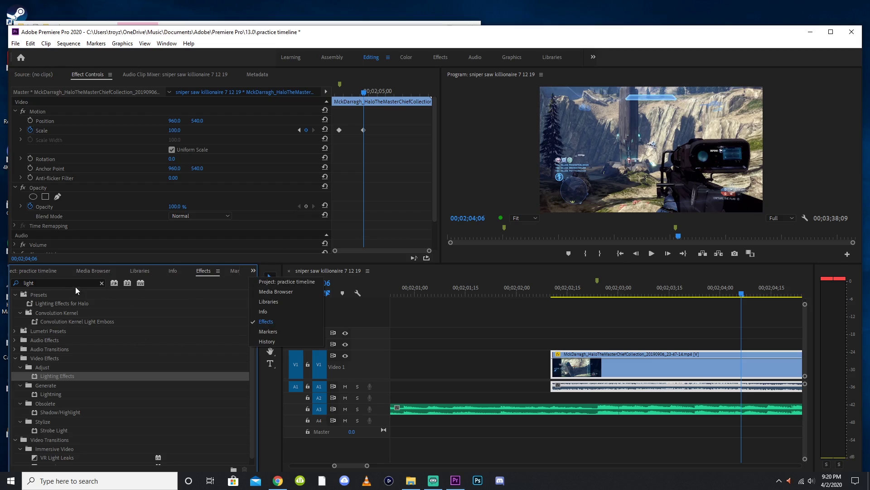
pyautogui.click(26, 271)
pyautogui.moveTo(207, 362); pyautogui.dragTo(725, 343)
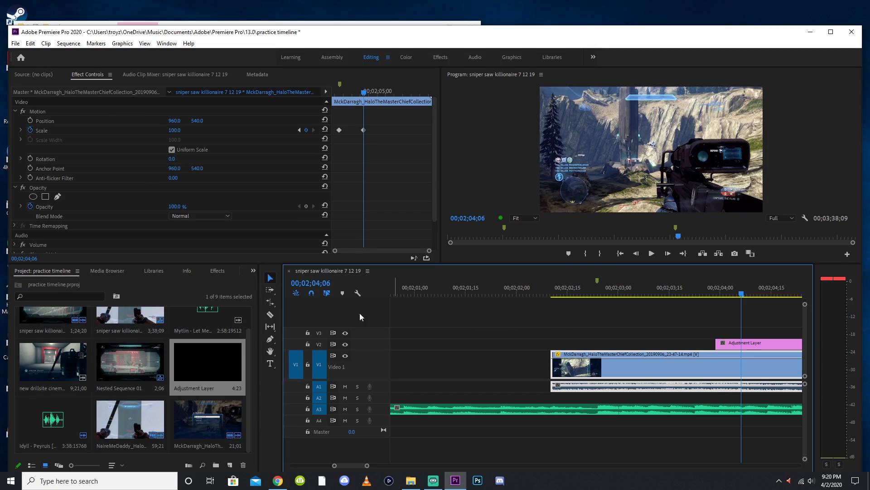
# - Find the Crop video effect and apply it to the adjustment layer on V2
pyautogui.click(218, 270)
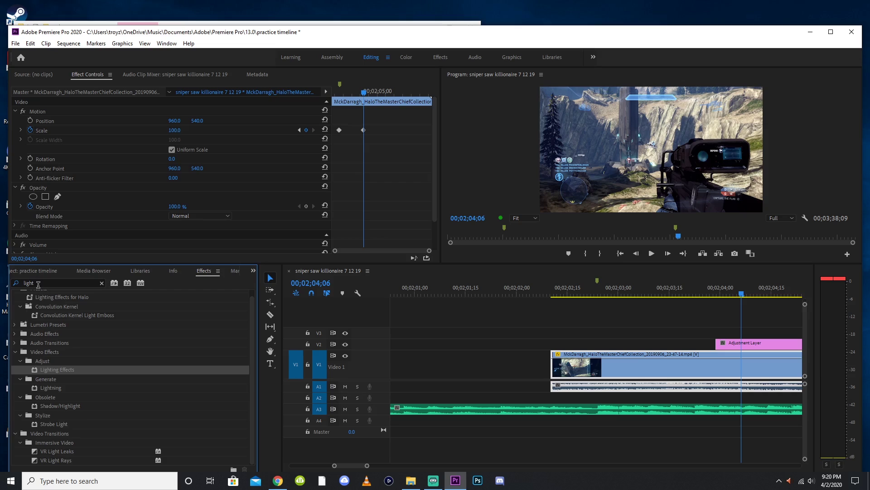
pyautogui.click(32, 284)
pyautogui.write('crop')
pyautogui.moveTo(639, 335); pyautogui.dragTo(720, 349)
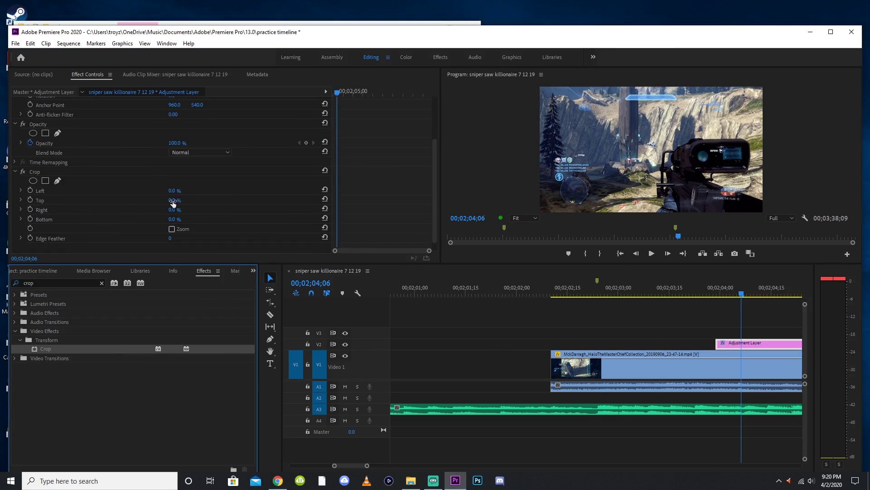
# - Set the adjustment layer's Crop to 7% at the top and 7% at the bottom
pyautogui.click(180, 200)
pyautogui.write('7')
pyautogui.press('Return')
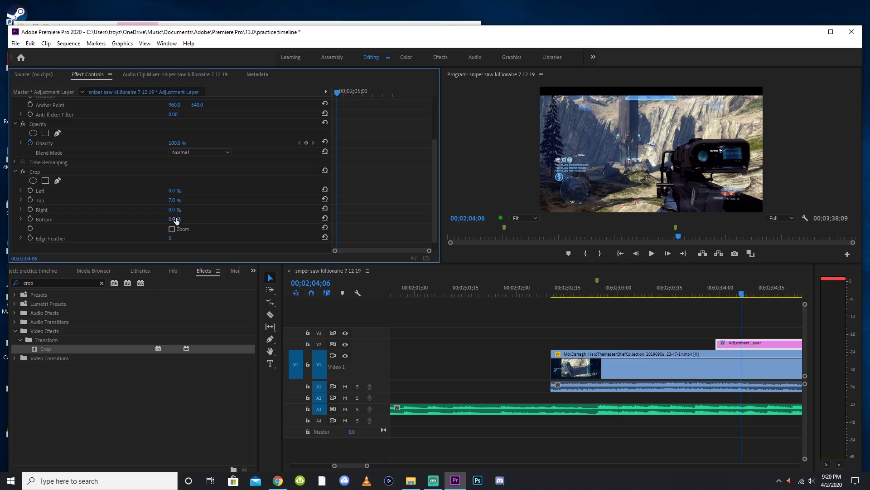
pyautogui.click(176, 220)
pyautogui.write('7')
pyautogui.press('Return')
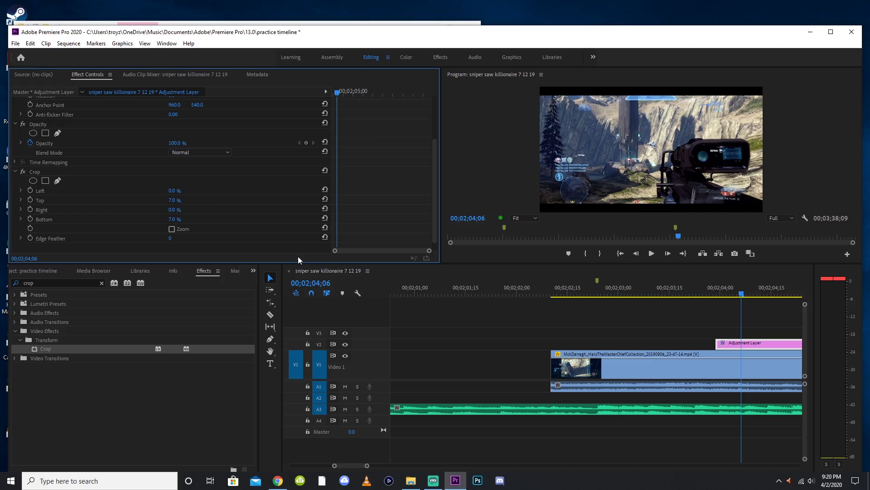
# - Deselect the adjustment layer and play back the last V1 clip into the cropped section
pyautogui.click(760, 311)
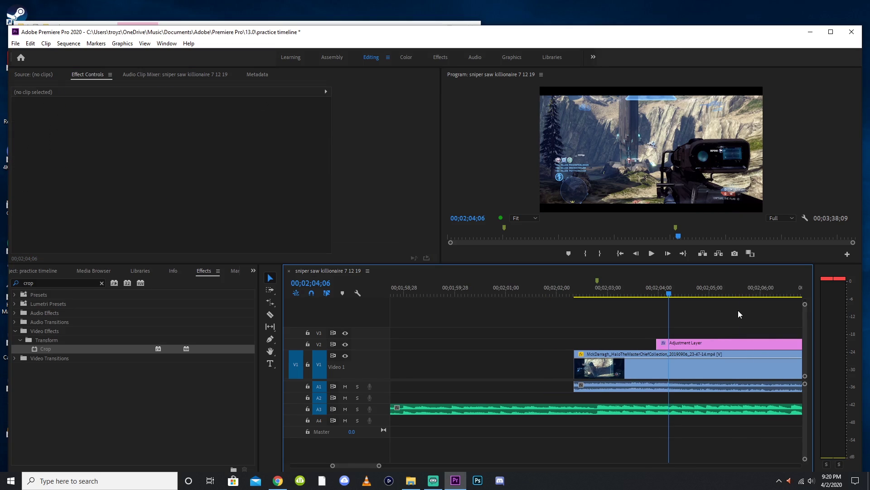
pyautogui.scroll(-3, 657, 304)
pyautogui.click(526, 290)
pyautogui.press('space')
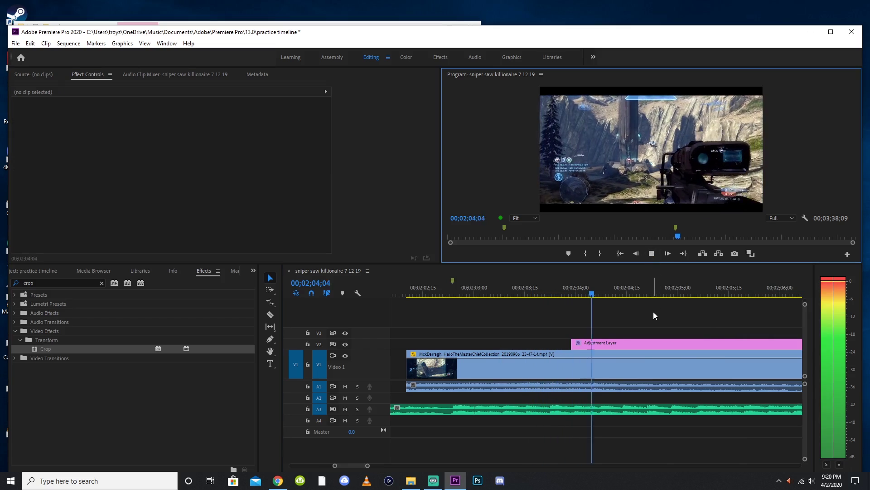
# - Stop at 00;02;04;01 and move the adjustment layer on V2 back to start together with the V1 clip
pyautogui.click(580, 287)
pyautogui.press('-')
pyautogui.press('-')
pyautogui.press('=')
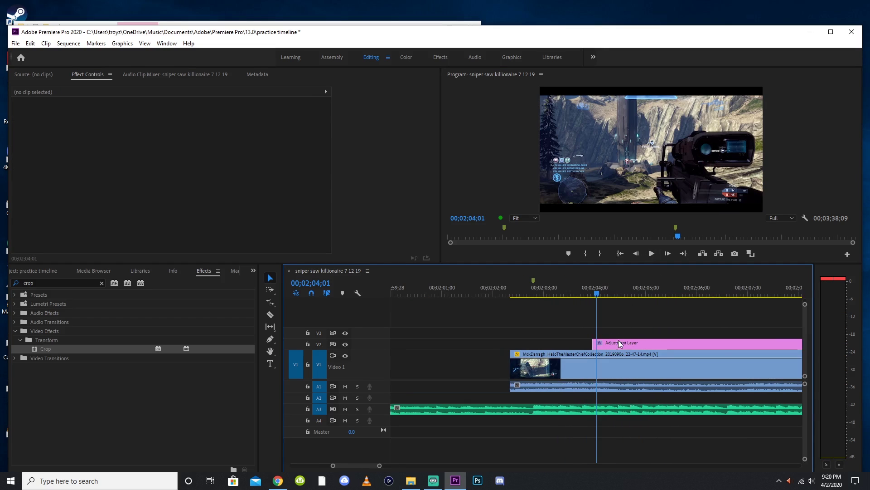
pyautogui.moveTo(622, 343); pyautogui.dragTo(540, 337)
# - Play back the scale zoom with the cropped bars from 00;02;02;00 and again from 00;02;02;08, stopping at 00;02;02;19
pyautogui.click(498, 290)
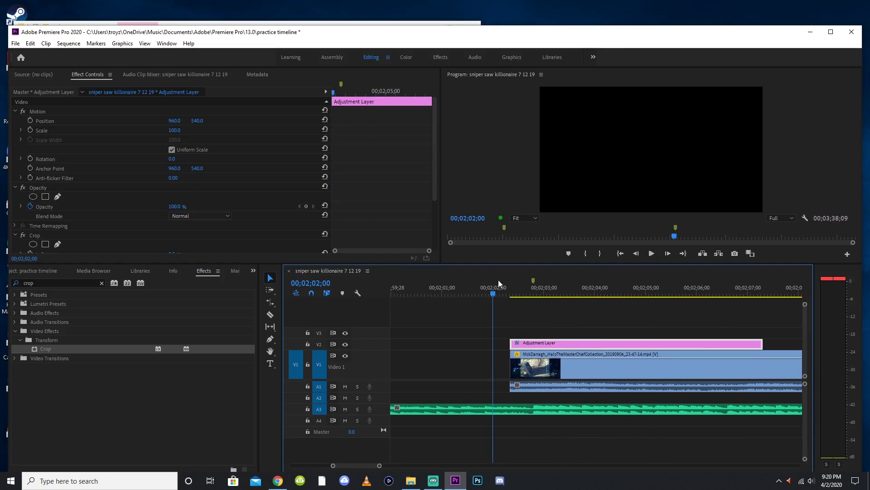
pyautogui.click(651, 253)
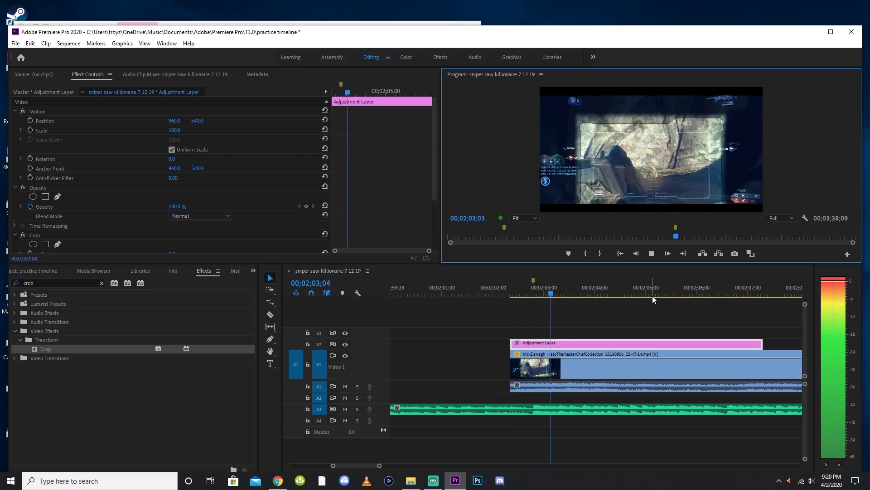
pyautogui.click(561, 289)
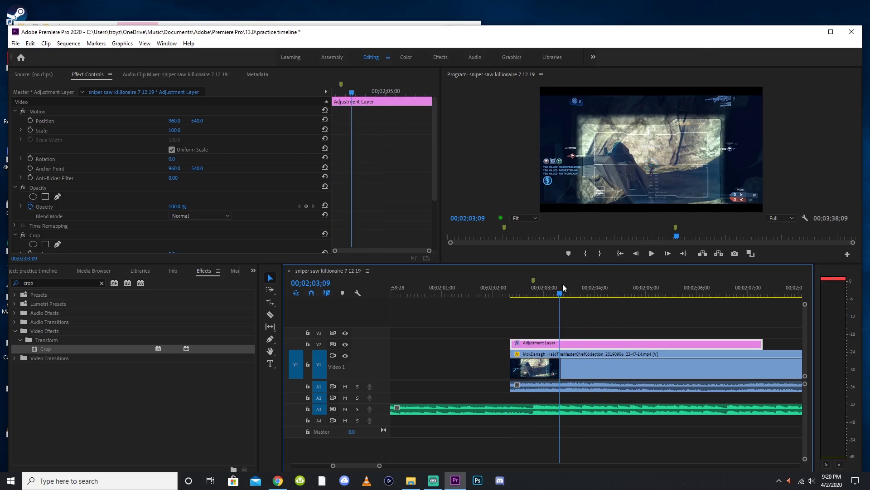
pyautogui.click(510, 290)
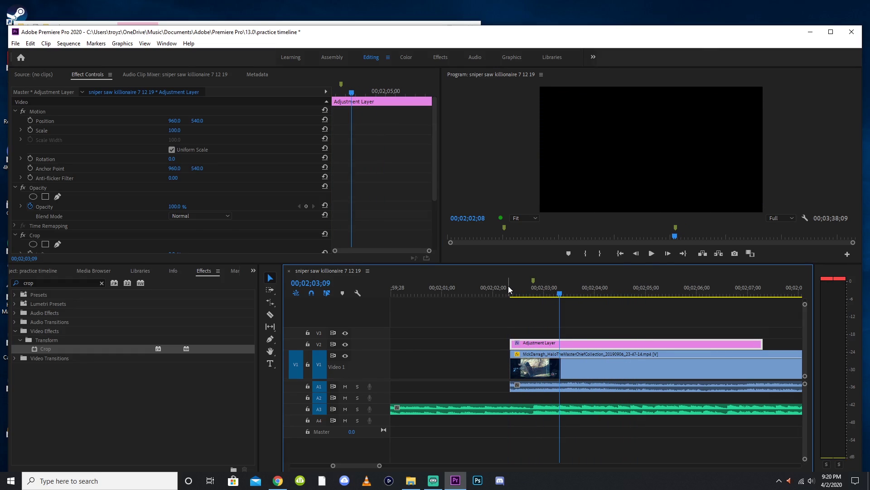
pyautogui.click(651, 253)
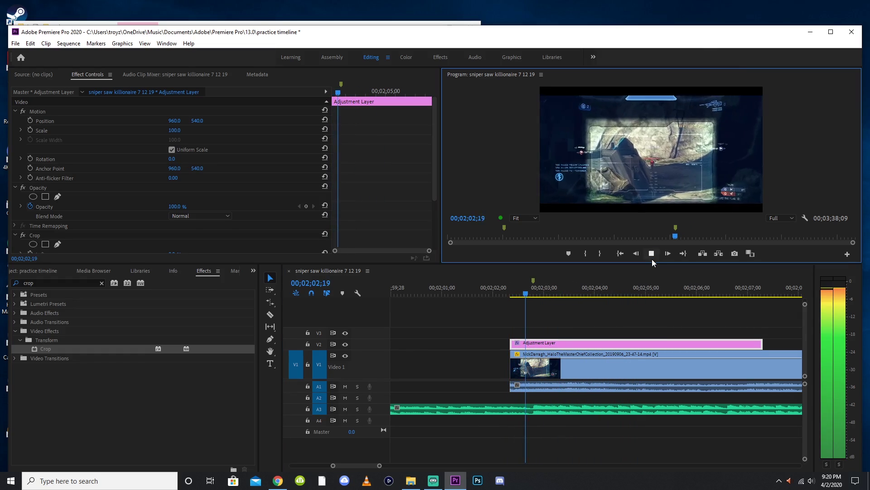
pyautogui.click(527, 291)
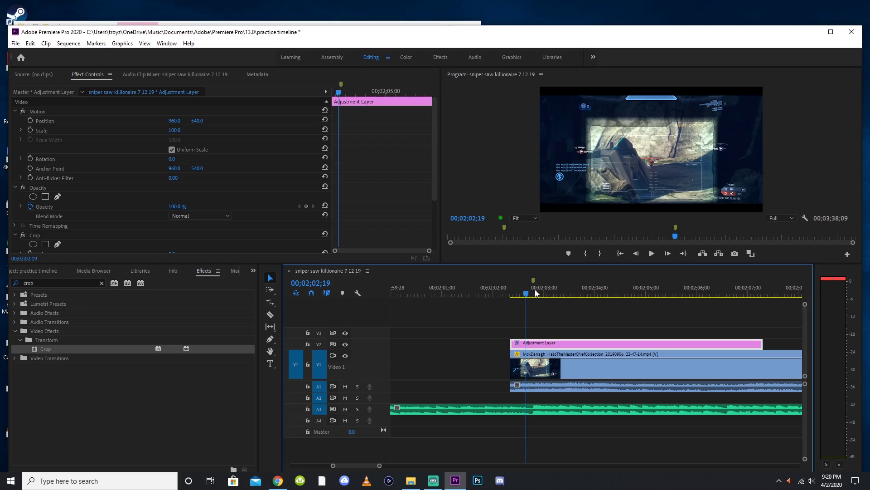
# - Apply the Lighting Effects for Halo preset to the V3 adjustment layer that starts at the marker at 00;02;02;23
pyautogui.click(534, 297)
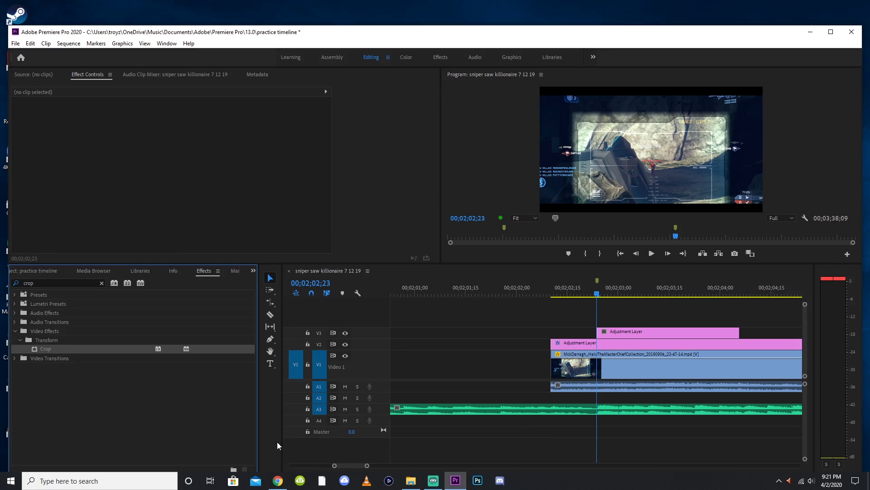
pyautogui.click(58, 282)
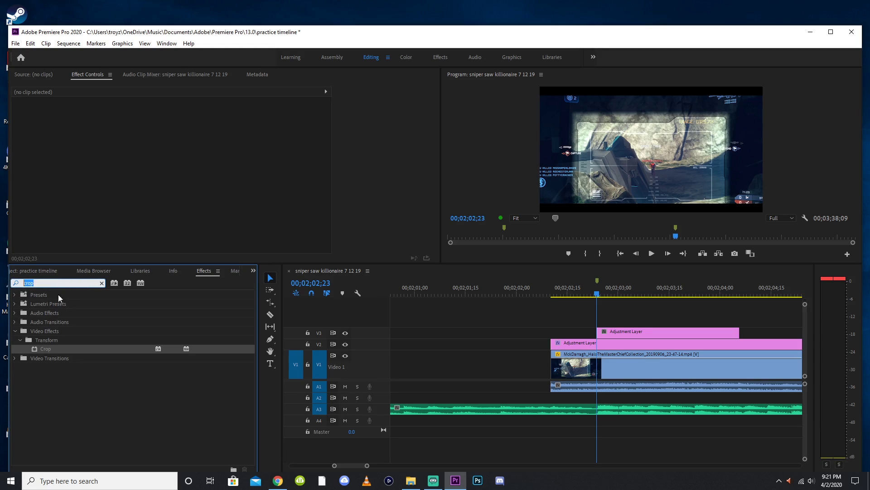
pyautogui.write('light')
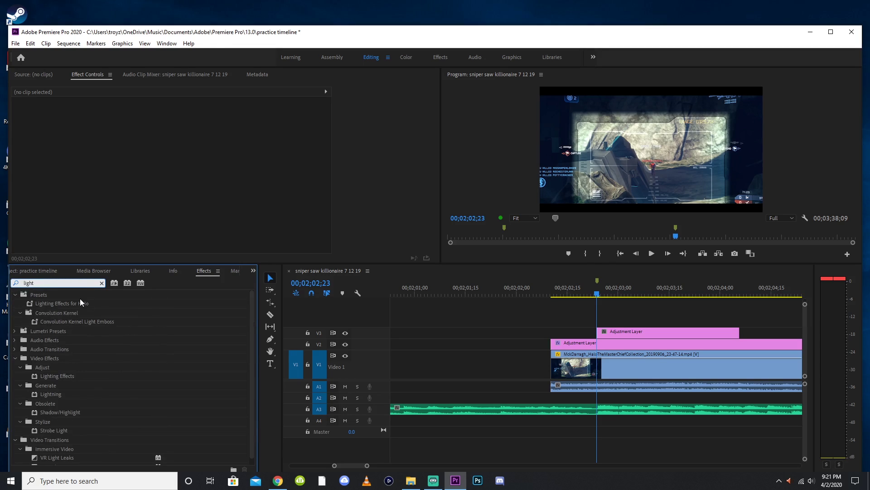
pyautogui.moveTo(80, 299); pyautogui.dragTo(638, 333)
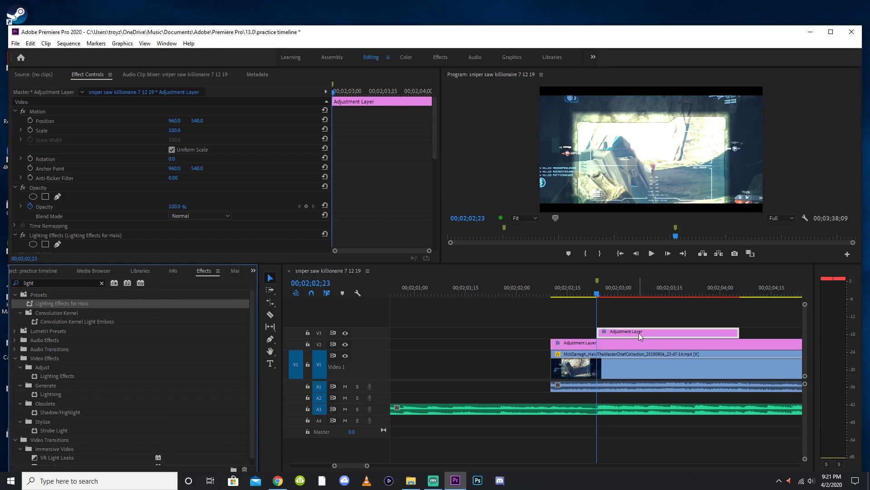
# - Keyframe the V3 adjustment layer's opacity at 100% on 00;02;02;23 and 0% on 00;02;04;02
pyautogui.click(182, 206)
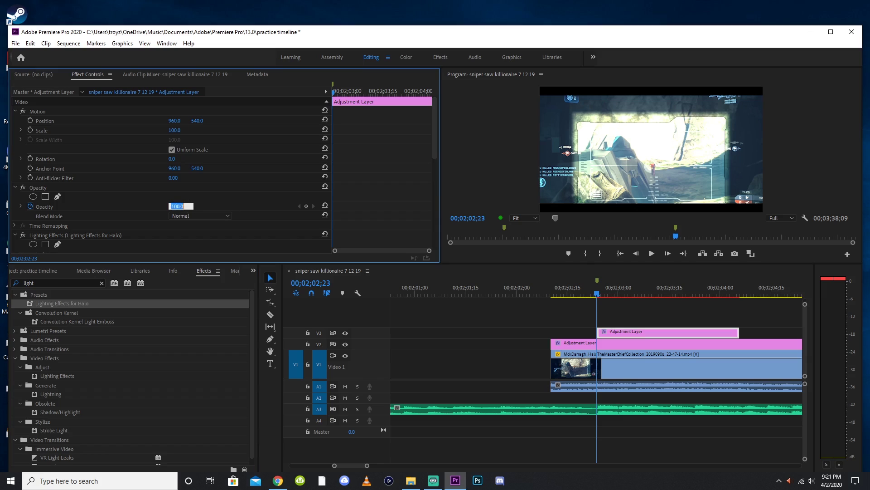
pyautogui.write('100')
pyautogui.press('Return')
pyautogui.click(724, 297)
pyautogui.click(177, 206)
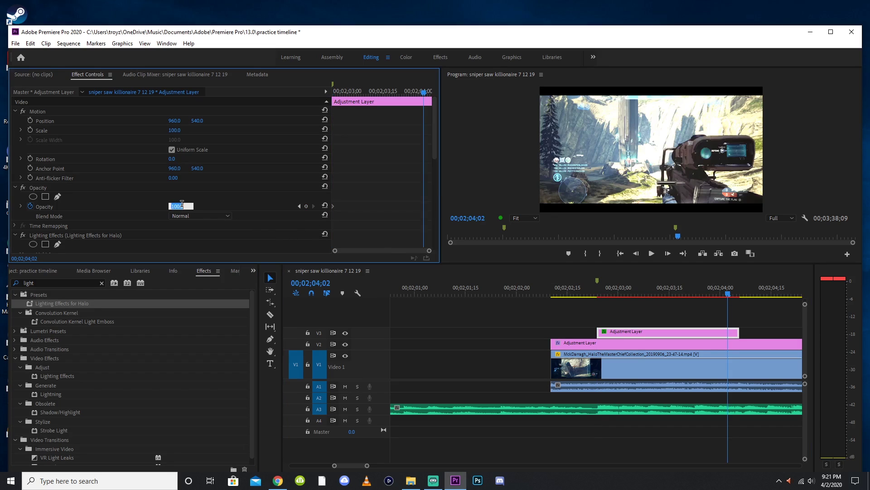
pyautogui.write('0')
pyautogui.press('Return')
# - Trim the end of the V3 adjustment layer back to 00;02;04;02, deselect it and render the preview
pyautogui.click(711, 325)
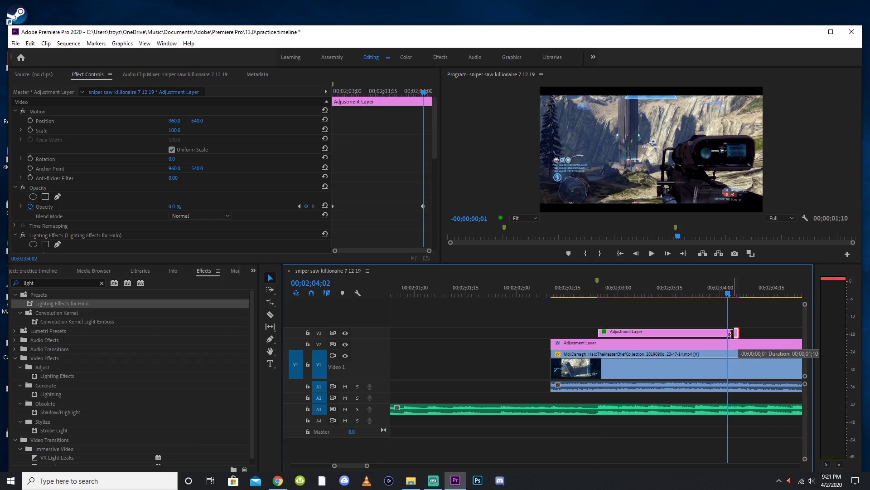
pyautogui.click(684, 310)
pyautogui.press('Return')
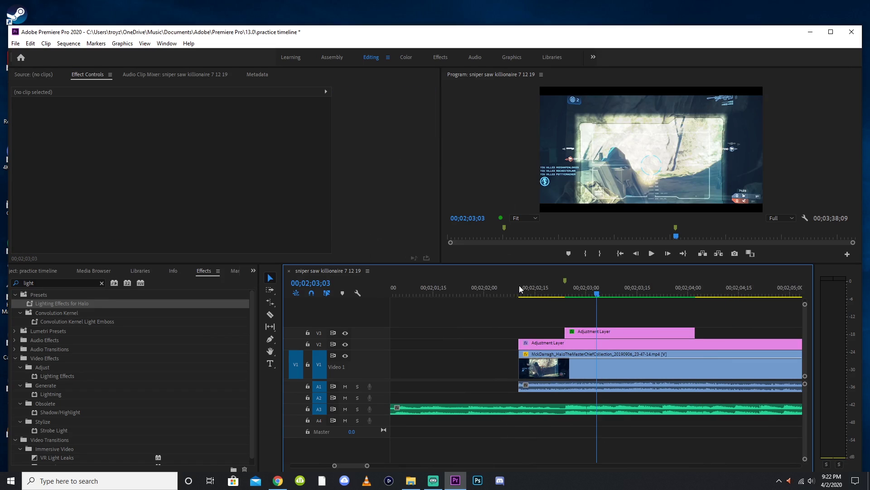
# - Play back the beat light over the scale zoom from just before the last V1 clip, stopping at 00;02;02;29
pyautogui.click(506, 288)
pyautogui.click(652, 255)
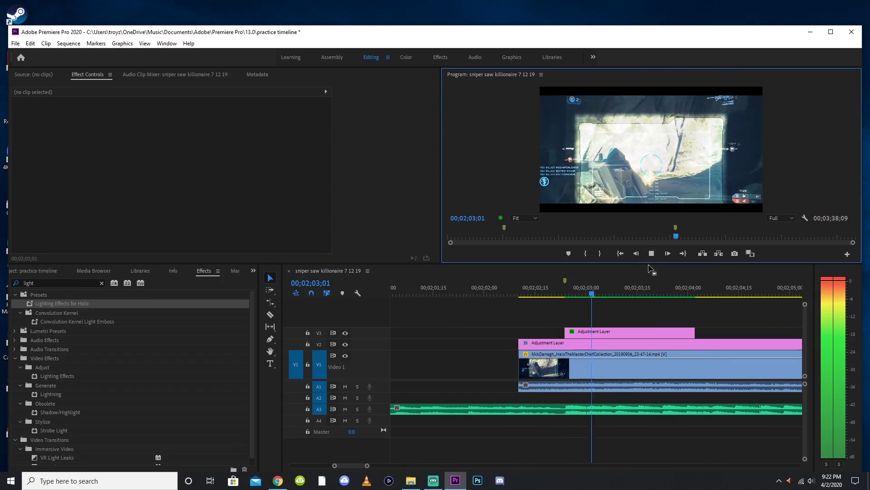
pyautogui.click(586, 286)
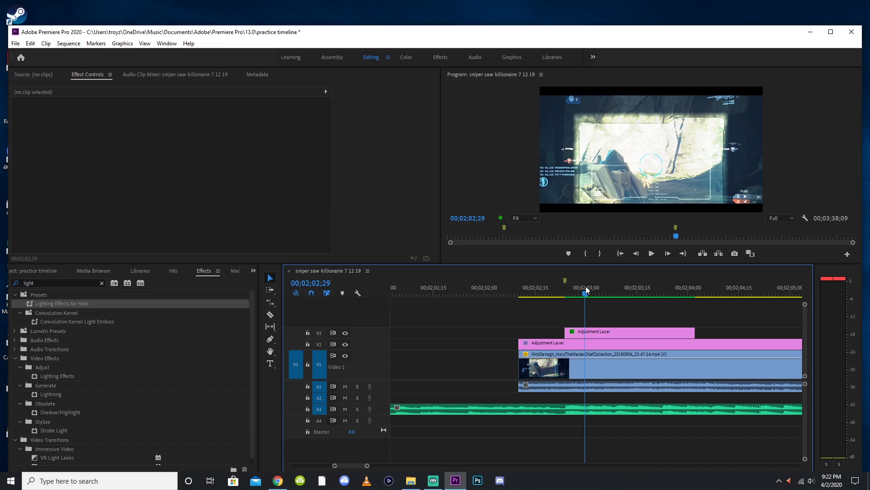
# - Return to 00;02;02;04 just before the last V1 clip and show the whole sequence on the timeline
pyautogui.click(500, 291)
pyautogui.press('-')
pyautogui.press('-')
pyautogui.press('-')
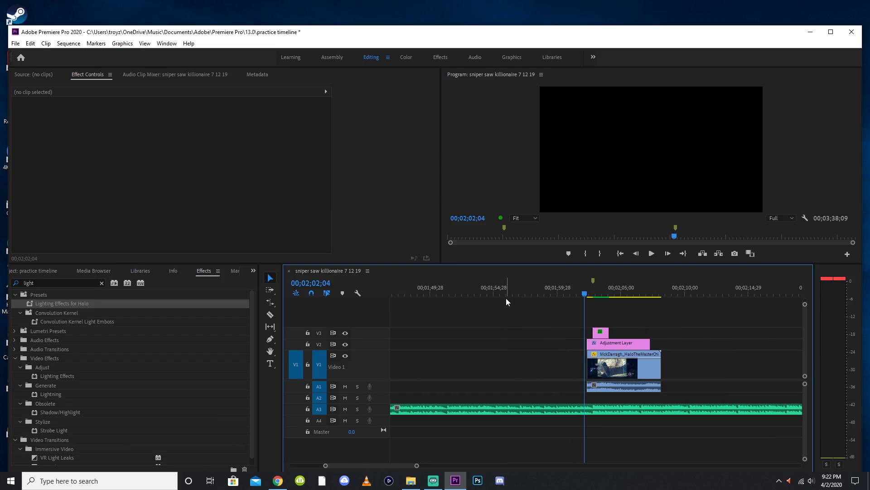
pyautogui.press('-')
pyautogui.press('-')
pyautogui.press('-')
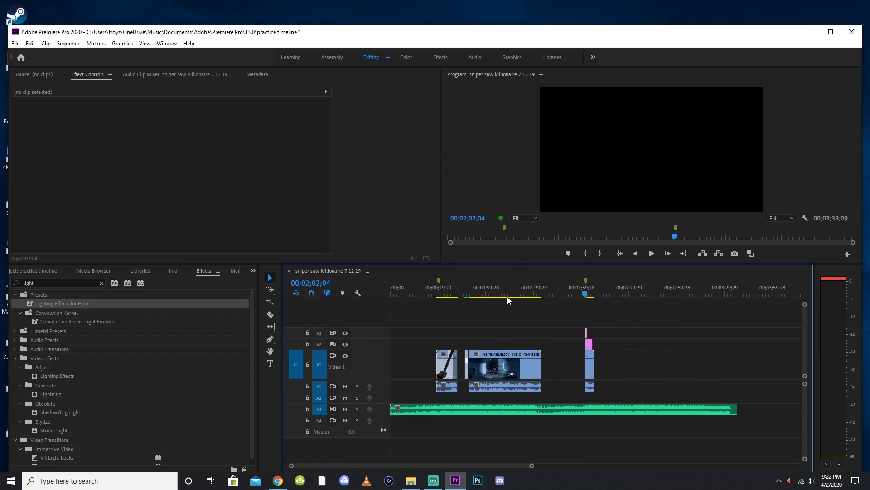